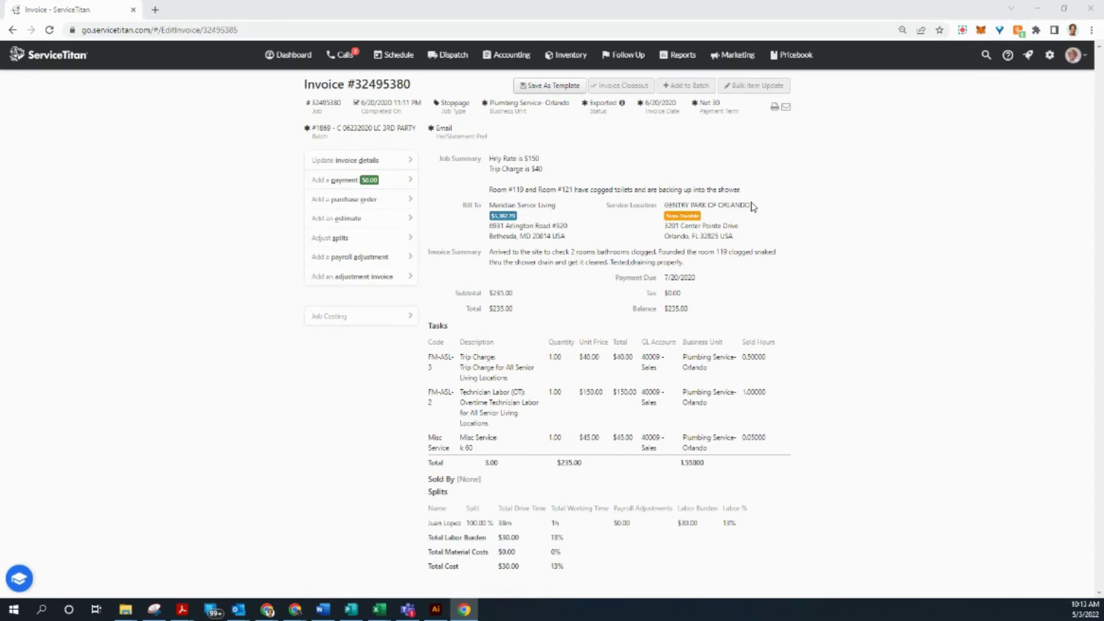
Highlight the GENTRY PARK OF ORLANDO service location and switch to the Meridian Senior Living email.
{"action": "left_click_drag", "start_coordinate": [750, 205], "coordinate": [665, 204]}
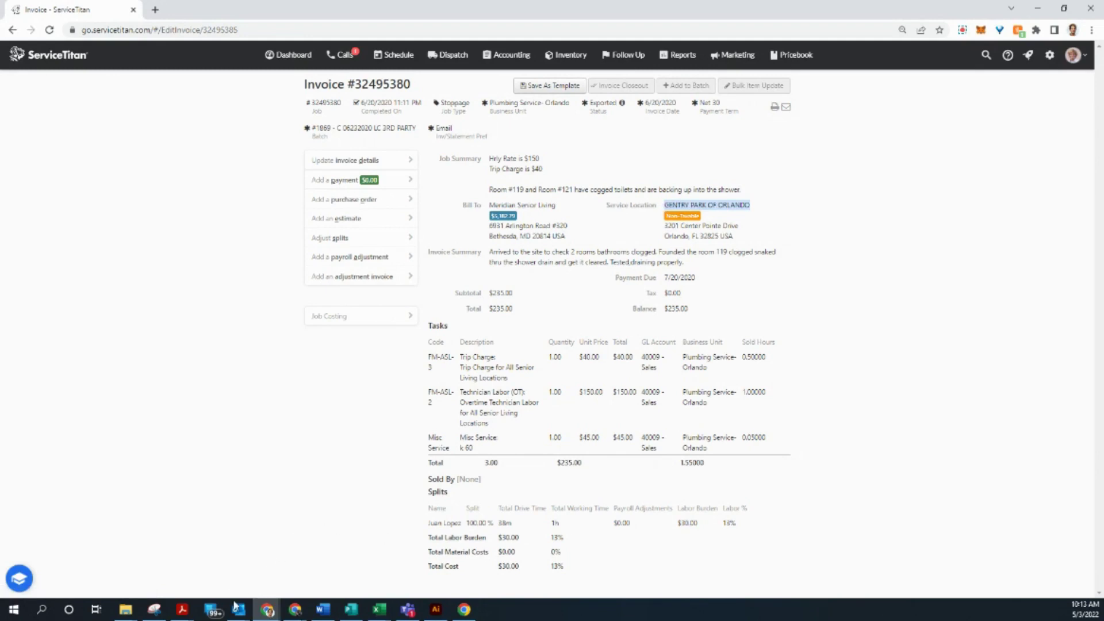
{"action": "mouse_move", "coordinate": [239, 608]}
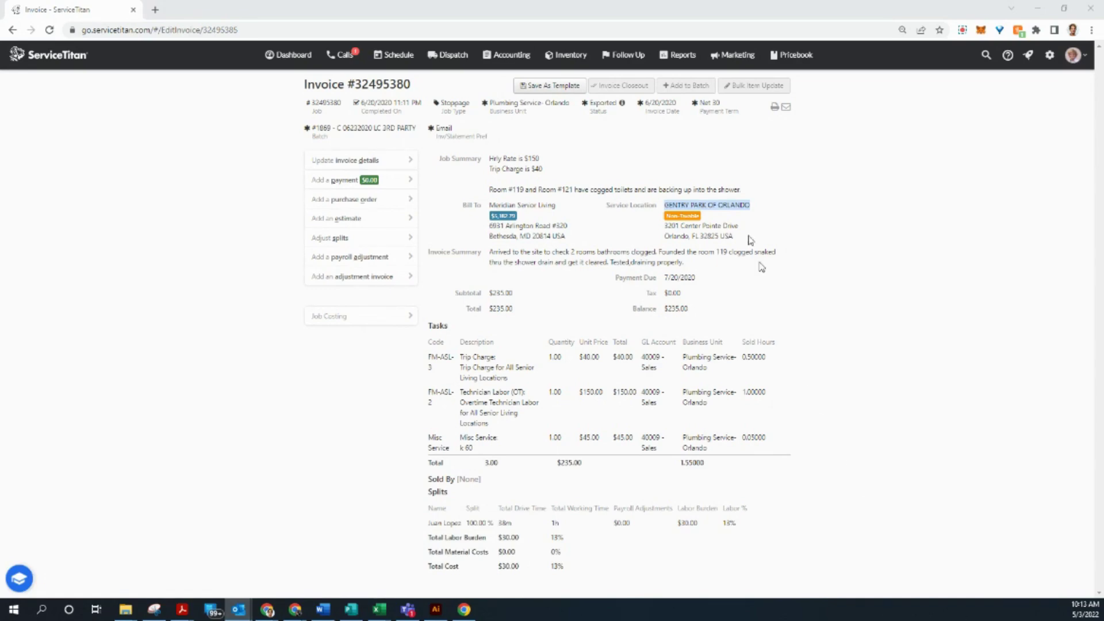
{"action": "key", "text": "alt+Tab"}
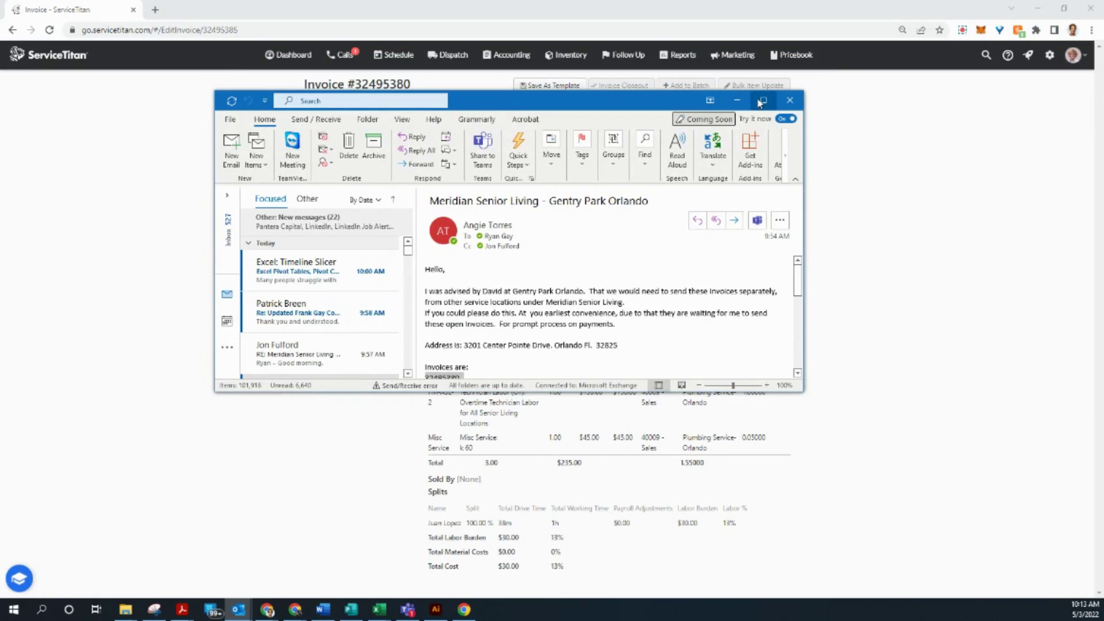
Copy Gentry Park's street address from the follow-up reply email, then minimize Outlook back to the invoice.
{"action": "left_click", "coordinate": [764, 100]}
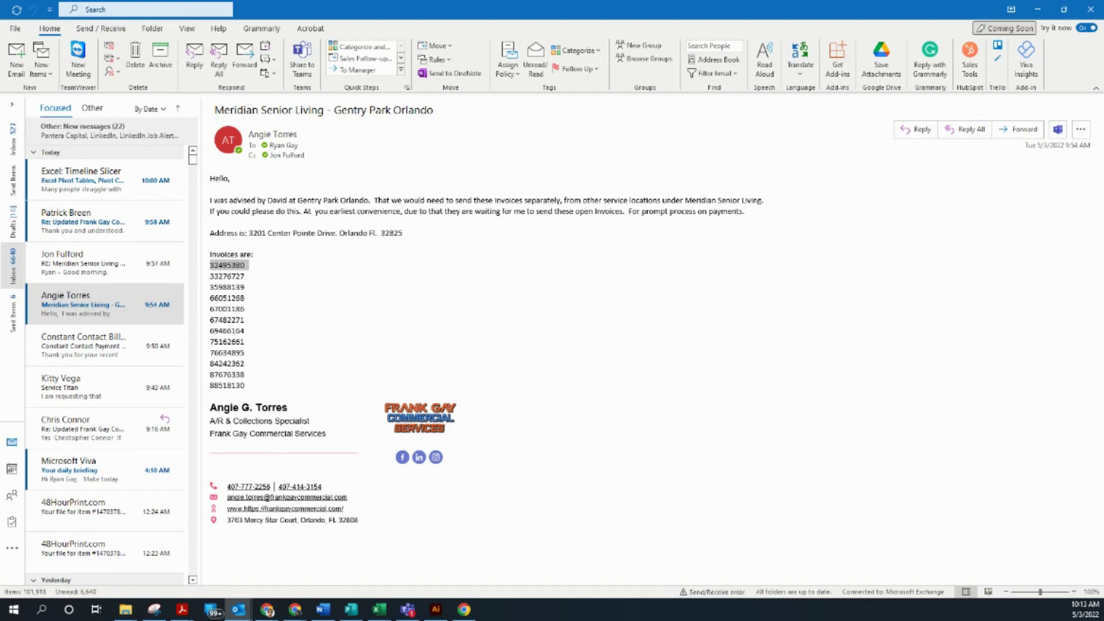
{"action": "left_click_drag", "start_coordinate": [405, 235], "coordinate": [249, 234]}
{"action": "key", "text": "alt+Tab"}
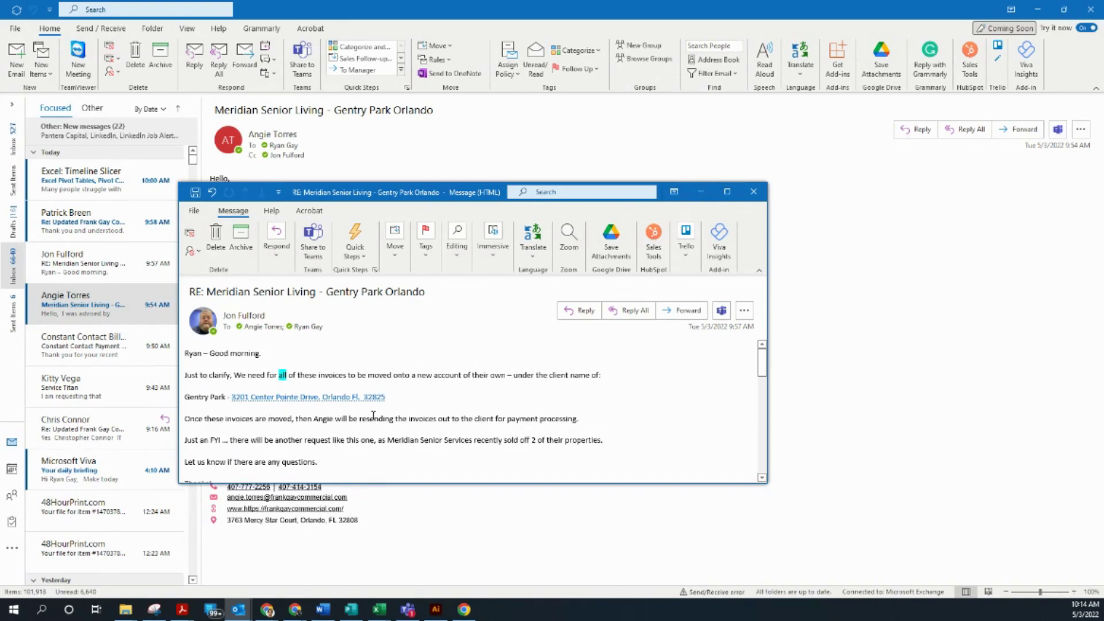
{"action": "left_click_drag", "start_coordinate": [389, 399], "coordinate": [231, 401]}
{"action": "key", "text": "ctrl+c"}
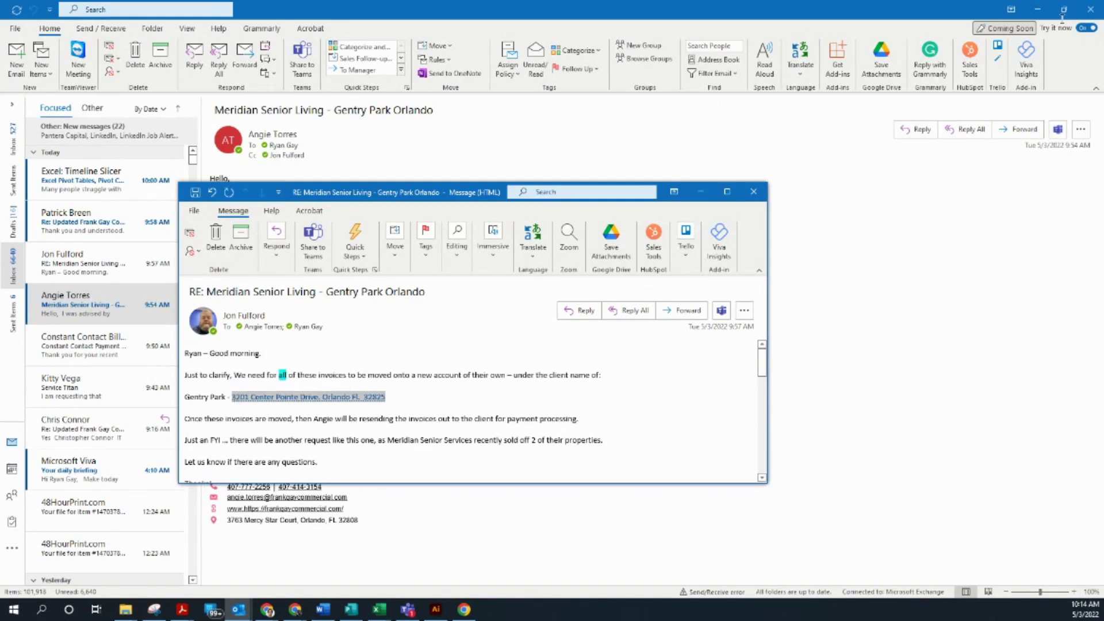
{"action": "left_click", "coordinate": [700, 192]}
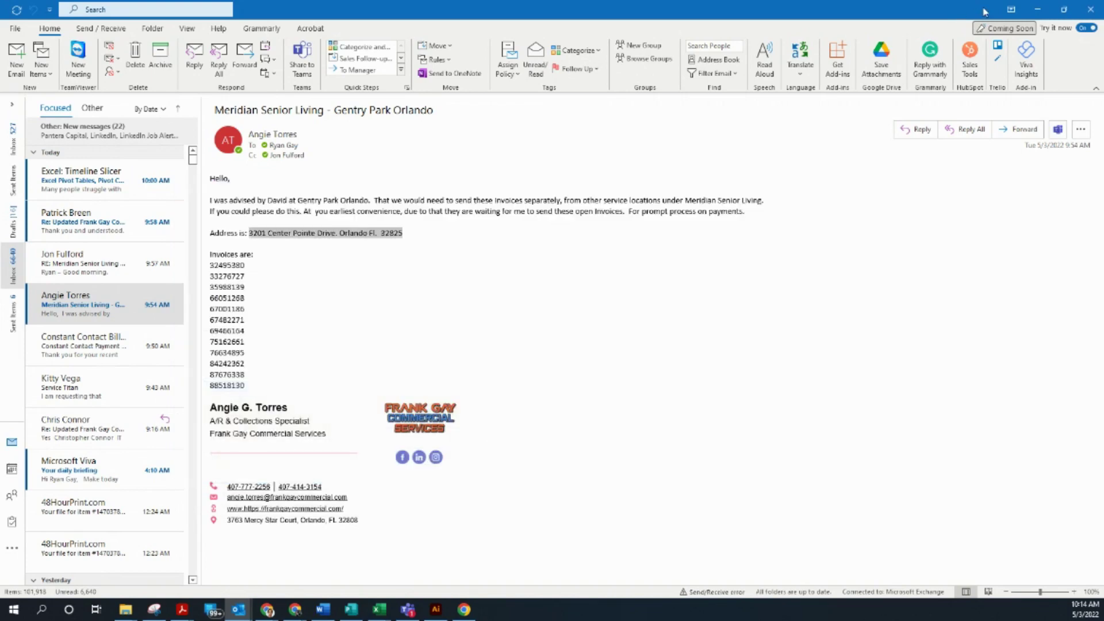
{"action": "left_click", "coordinate": [1035, 7]}
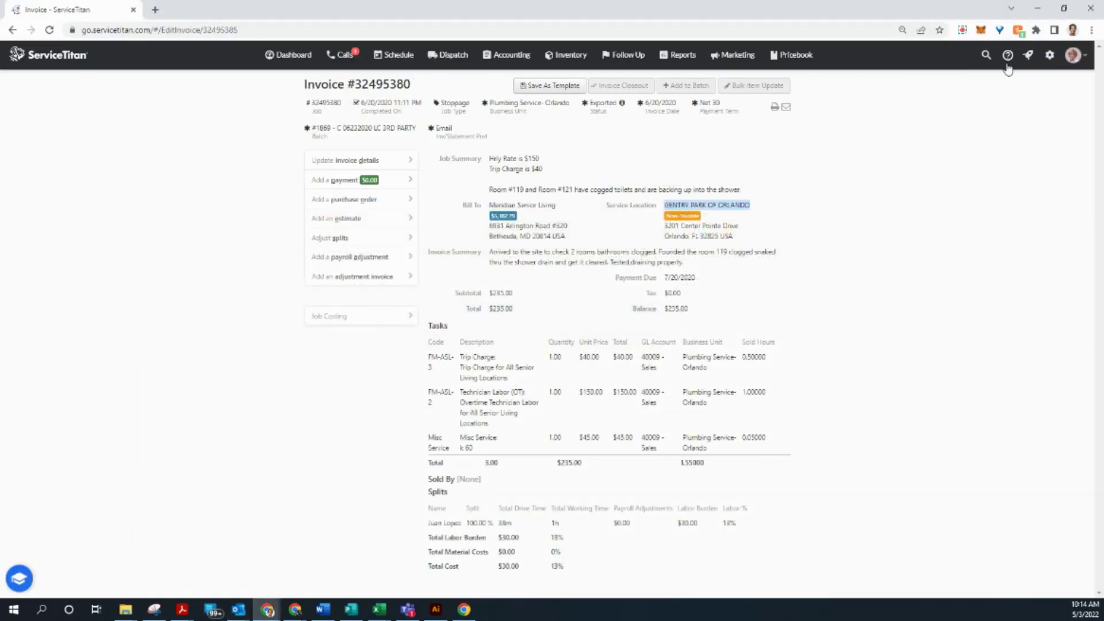
Open ServiceTitan's Calls booking page in a new browser tab.
{"action": "right_click", "coordinate": [352, 56]}
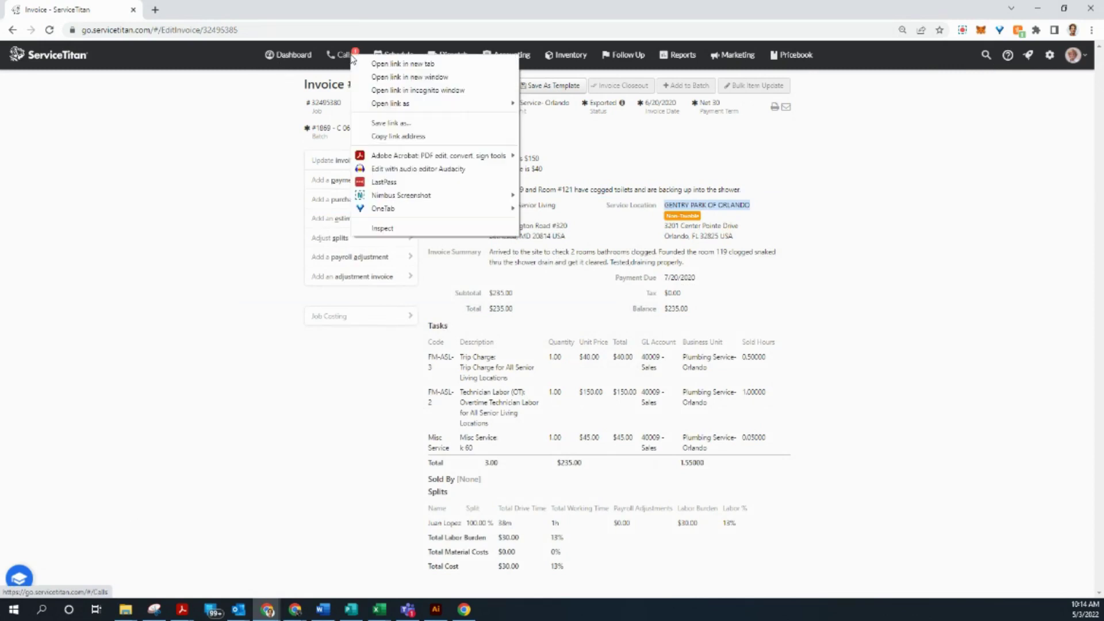
{"action": "left_click", "coordinate": [369, 64]}
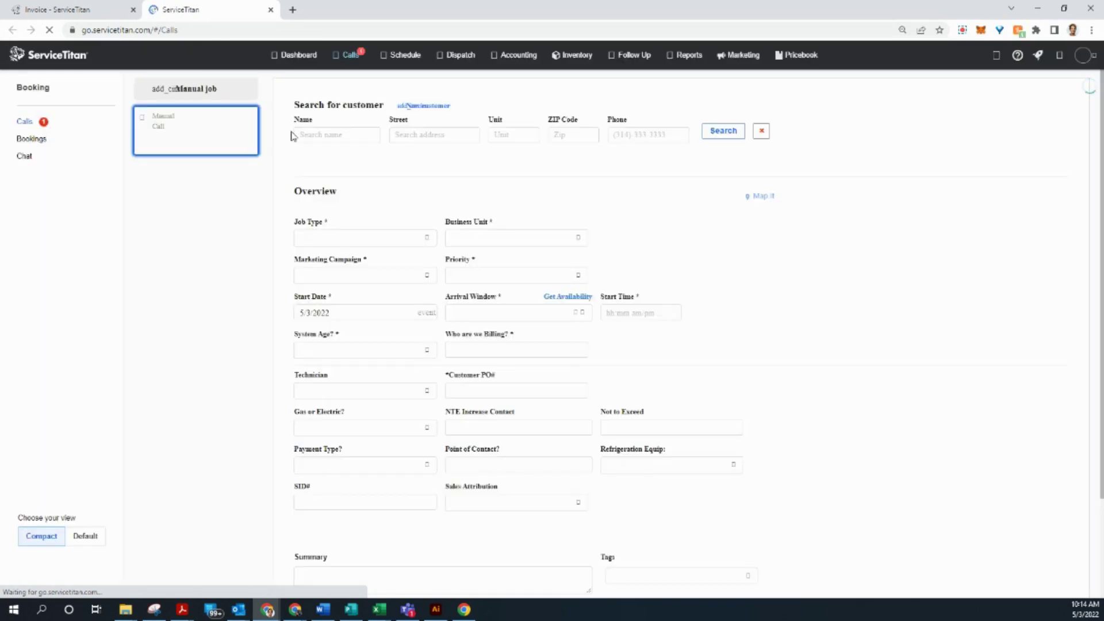
Start a new customer and enter the name Gentry Park.
{"action": "left_click", "coordinate": [427, 107]}
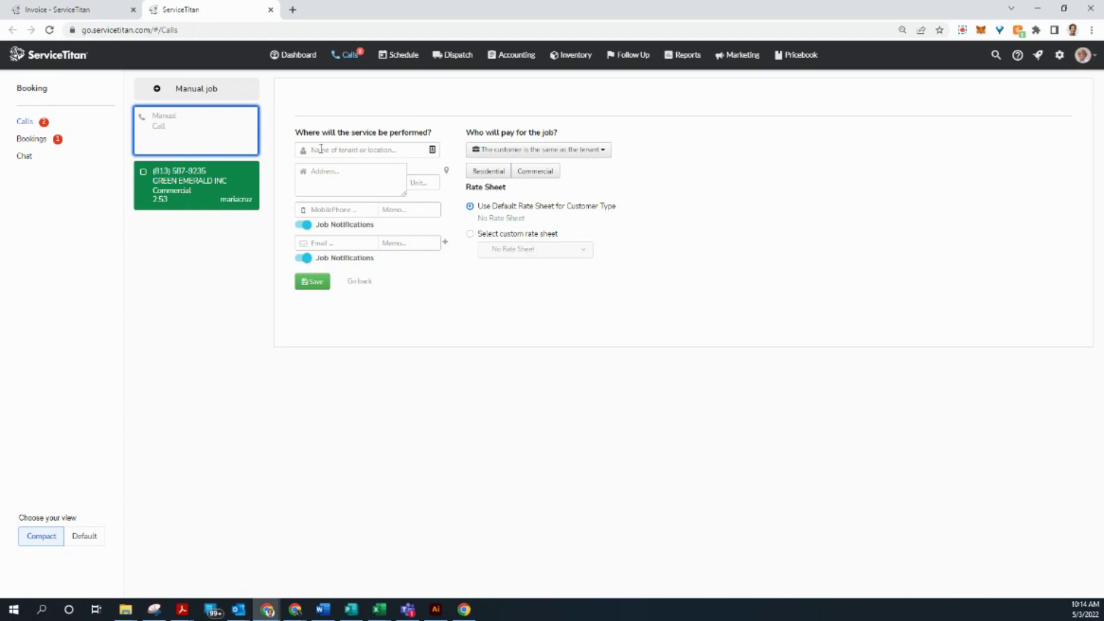
{"action": "left_click", "coordinate": [347, 150]}
{"action": "type", "text": "g"}
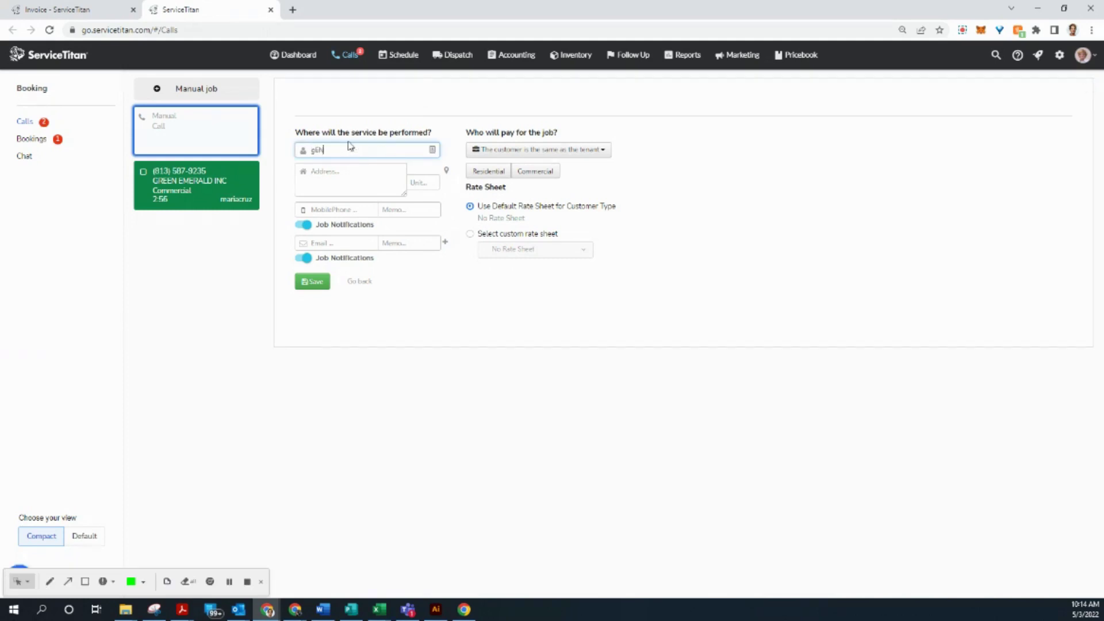
{"action": "type", "text": "EN"}
{"action": "key", "text": "BackSpace"}
{"action": "key", "text": "BackSpace"}
{"action": "key", "text": "BackSpace"}
{"action": "type", "text": "G"}
Paste Gentry Park's copied address and accept the validated Orlando FL 32825 suggestion.
{"action": "key", "text": "Tab"}
{"action": "key", "text": "ctrl+v"}
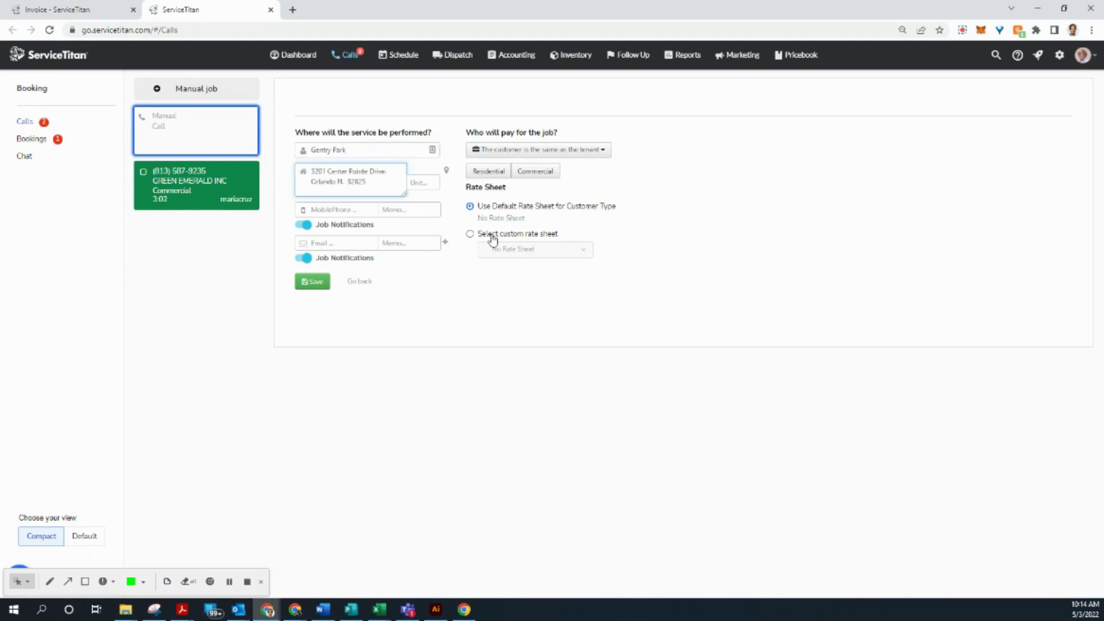
{"action": "left_click", "coordinate": [447, 171]}
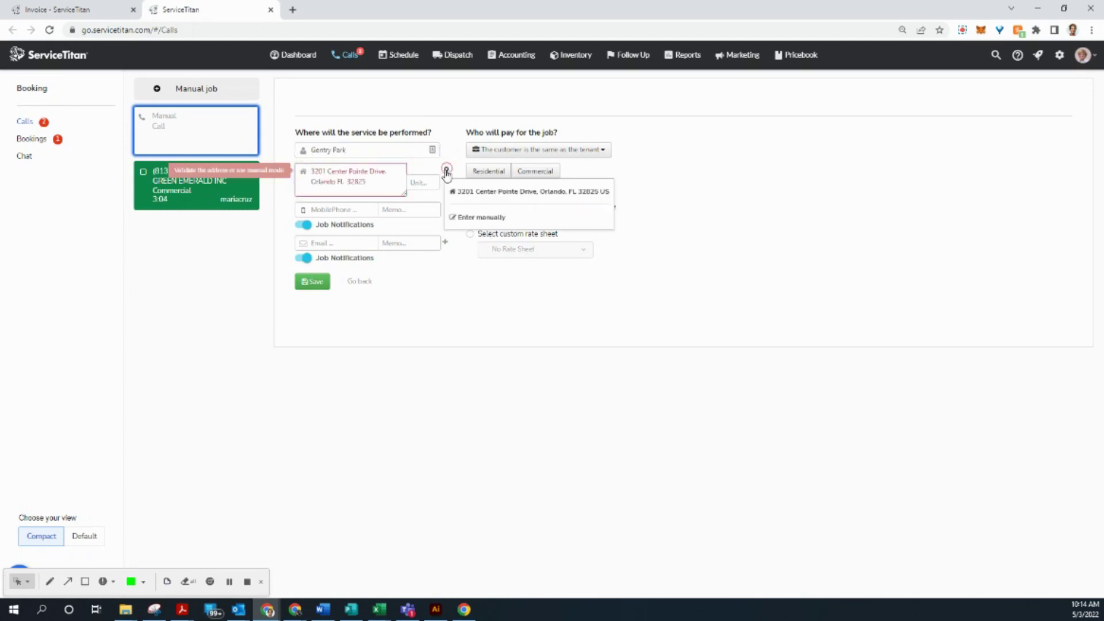
{"action": "left_click", "coordinate": [477, 191]}
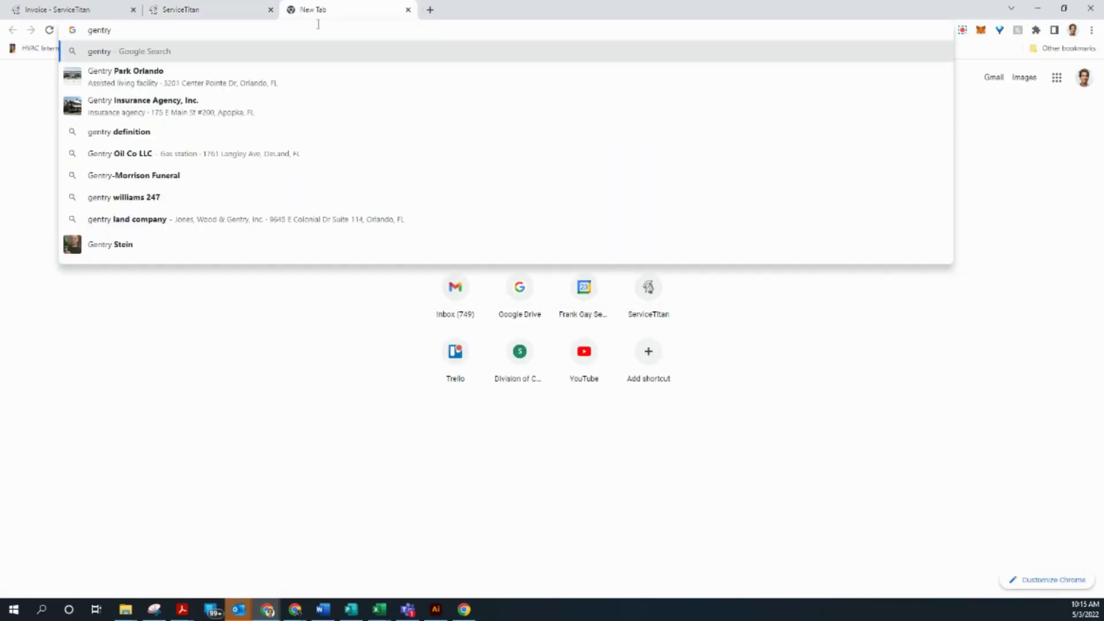
Google 'gentry park' and copy the facility's listed phone number, then return to the booking form.
{"action": "type", "text": "park"}
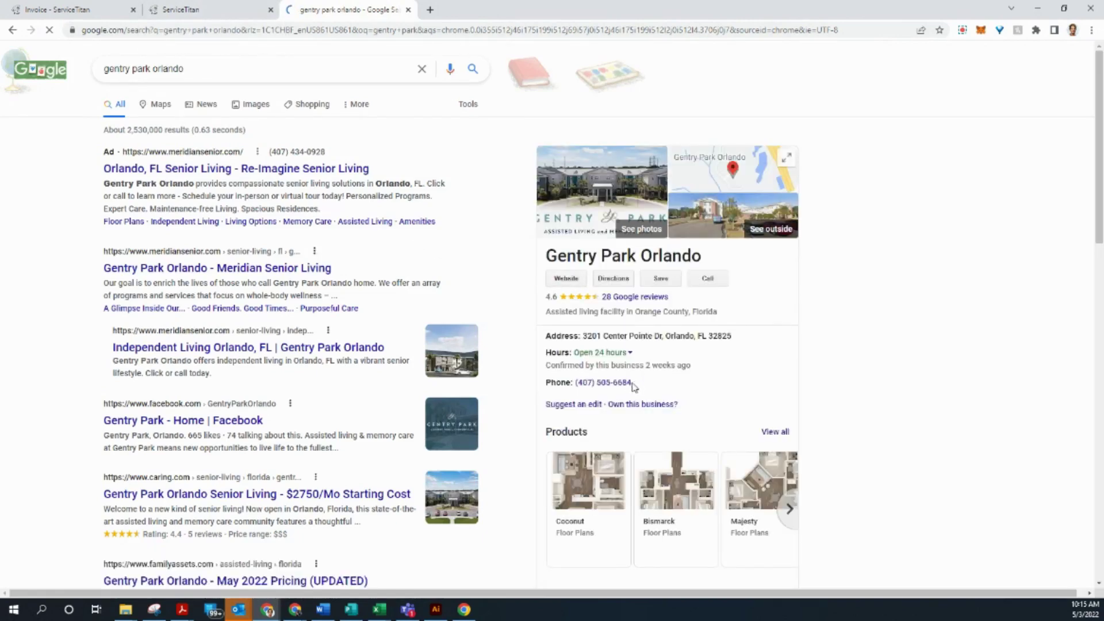
{"action": "left_click_drag", "start_coordinate": [633, 386], "coordinate": [575, 383]}
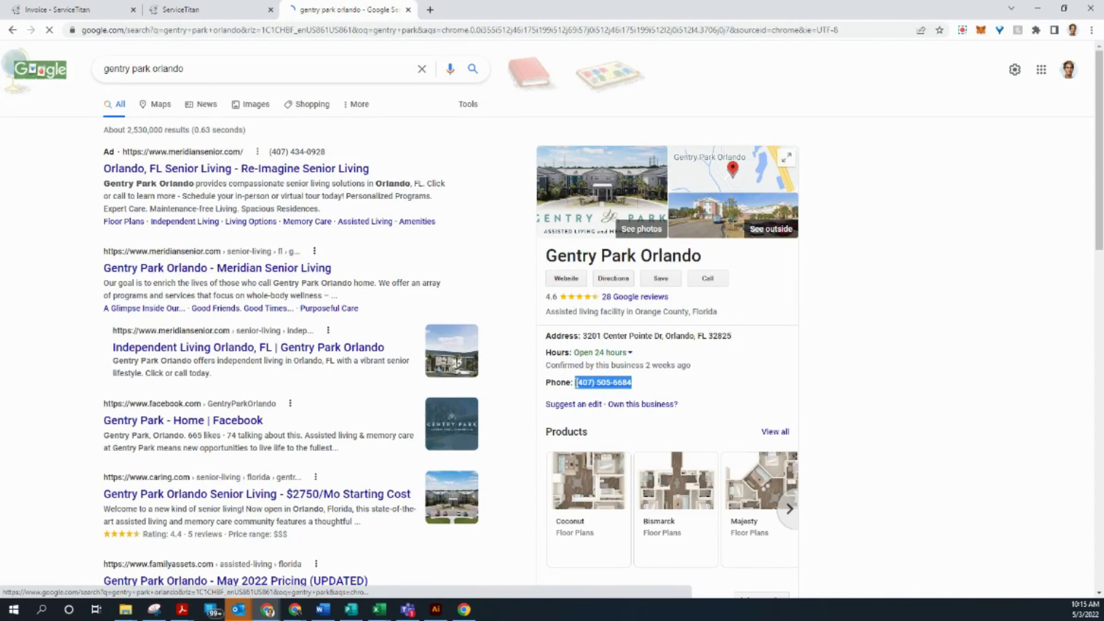
{"action": "right_click", "coordinate": [581, 381]}
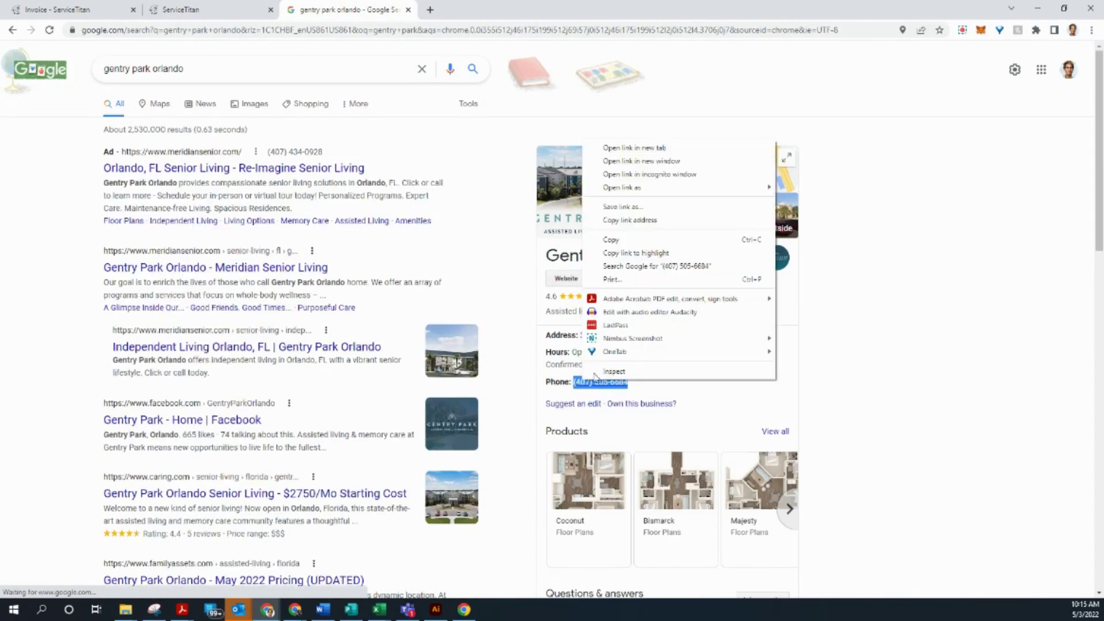
{"action": "left_click", "coordinate": [613, 239]}
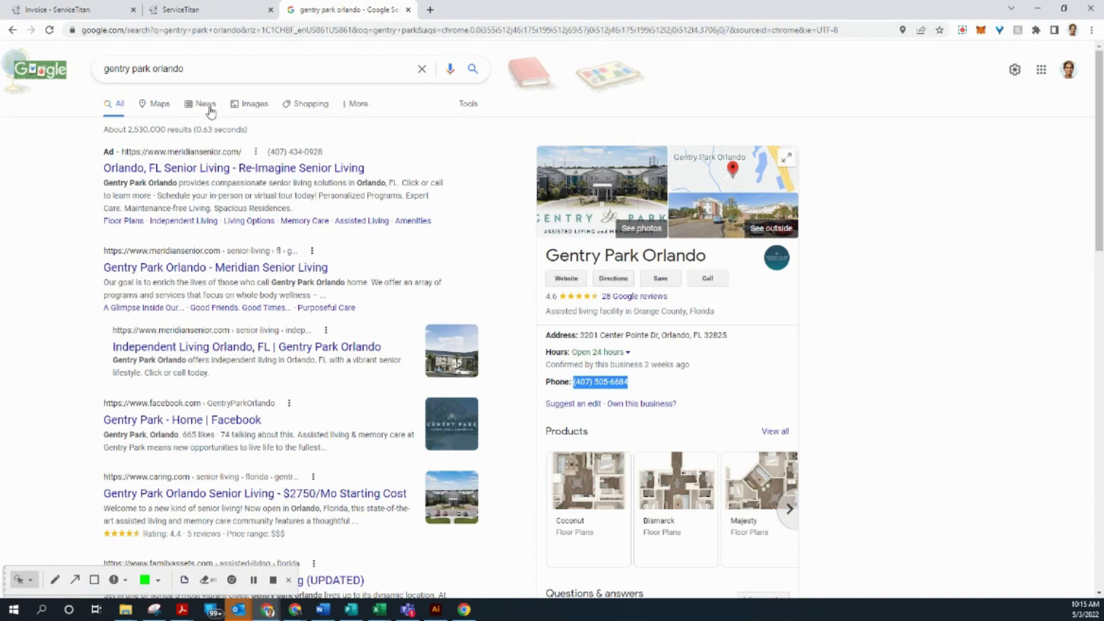
{"action": "left_click", "coordinate": [198, 7]}
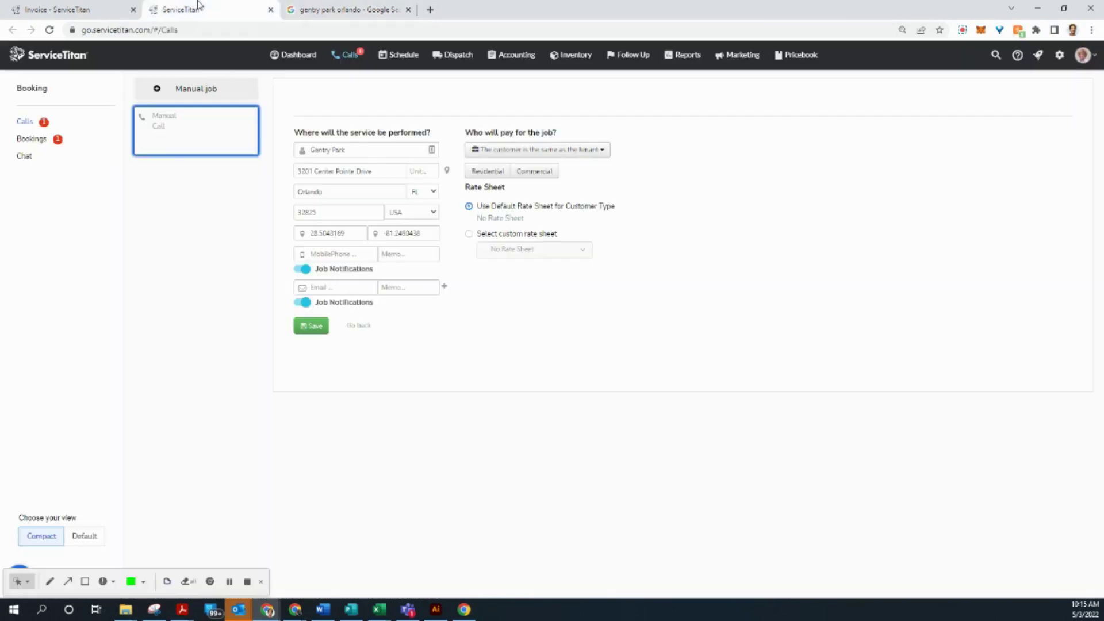
Enter the copied facility number as the mobile phone with memo 'Main Phone', then return to the invoice.
{"action": "left_click", "coordinate": [345, 254]}
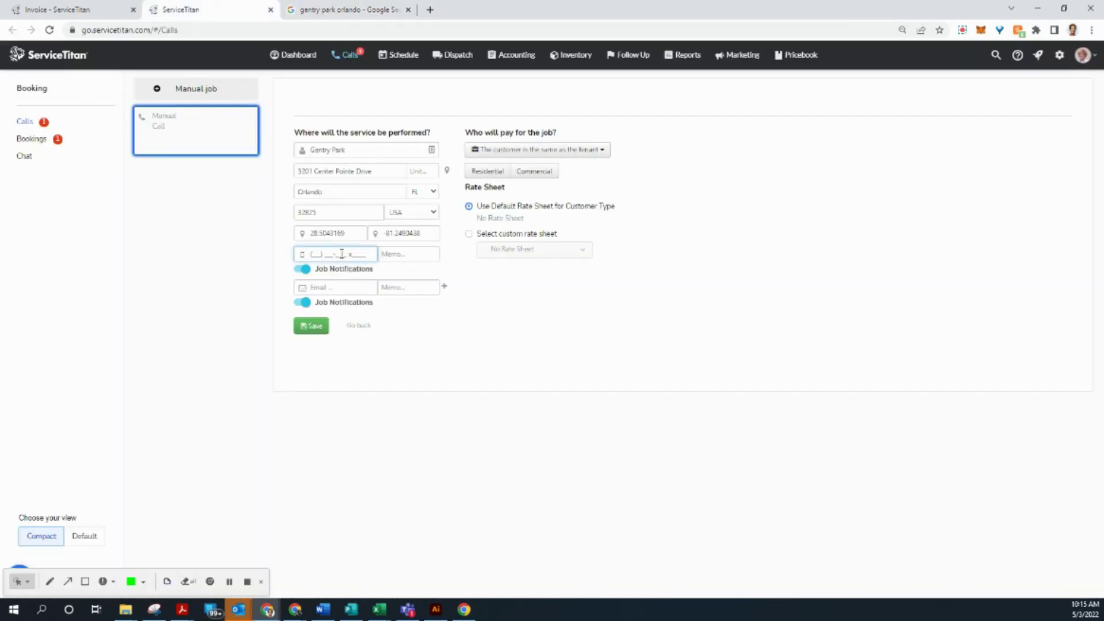
{"action": "key", "text": "ctrl+v"}
{"action": "left_click", "coordinate": [408, 254]}
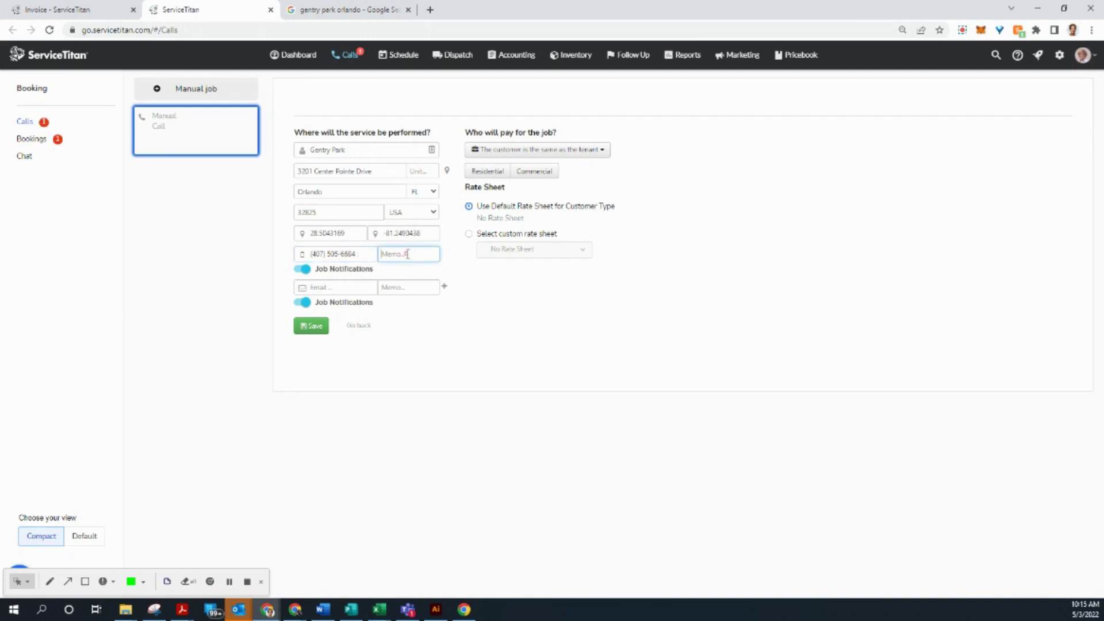
{"action": "type", "text": "Main Phone"}
{"action": "left_click", "coordinate": [73, 5]}
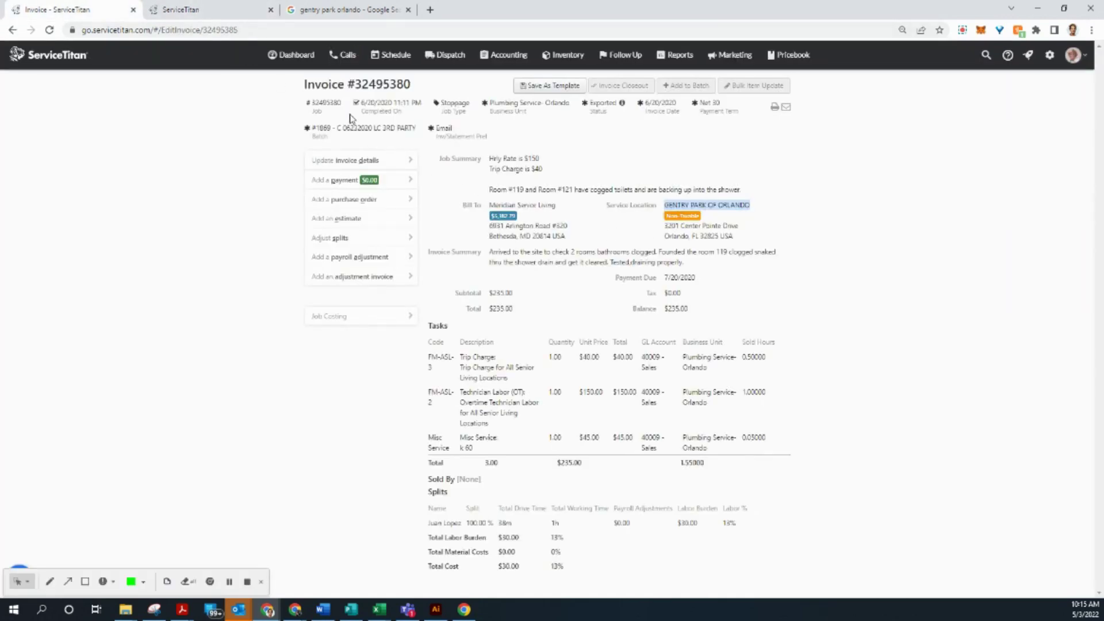
Open job 32495380 and copy its point-of-contact phone number, then return to the booking form.
{"action": "left_click", "coordinate": [324, 104]}
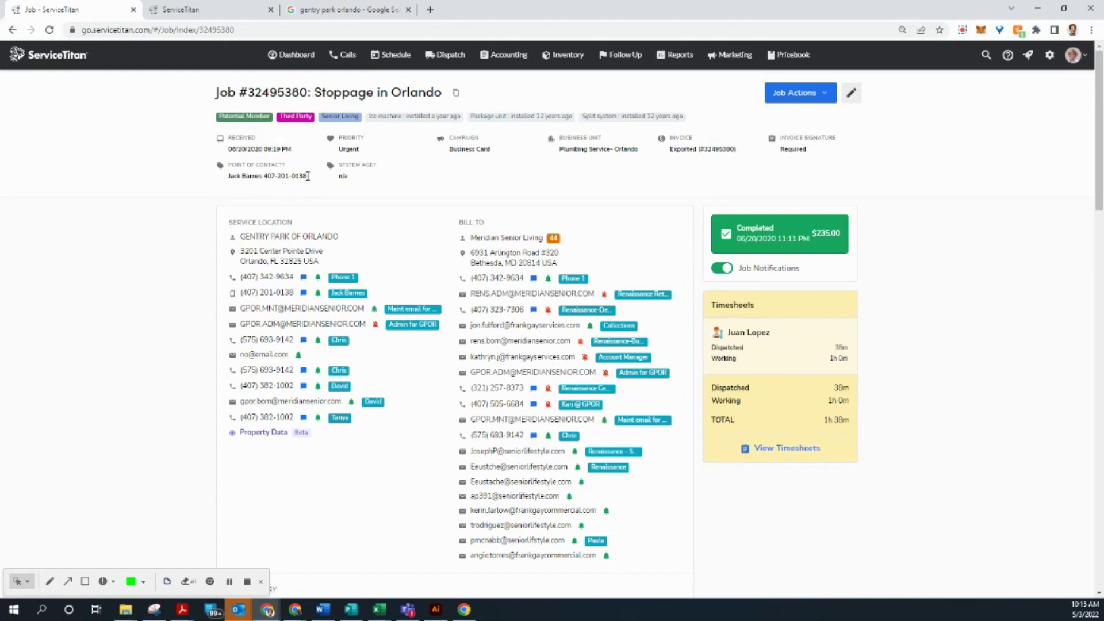
{"action": "left_click_drag", "start_coordinate": [308, 179], "coordinate": [266, 178]}
{"action": "right_click", "coordinate": [293, 176]}
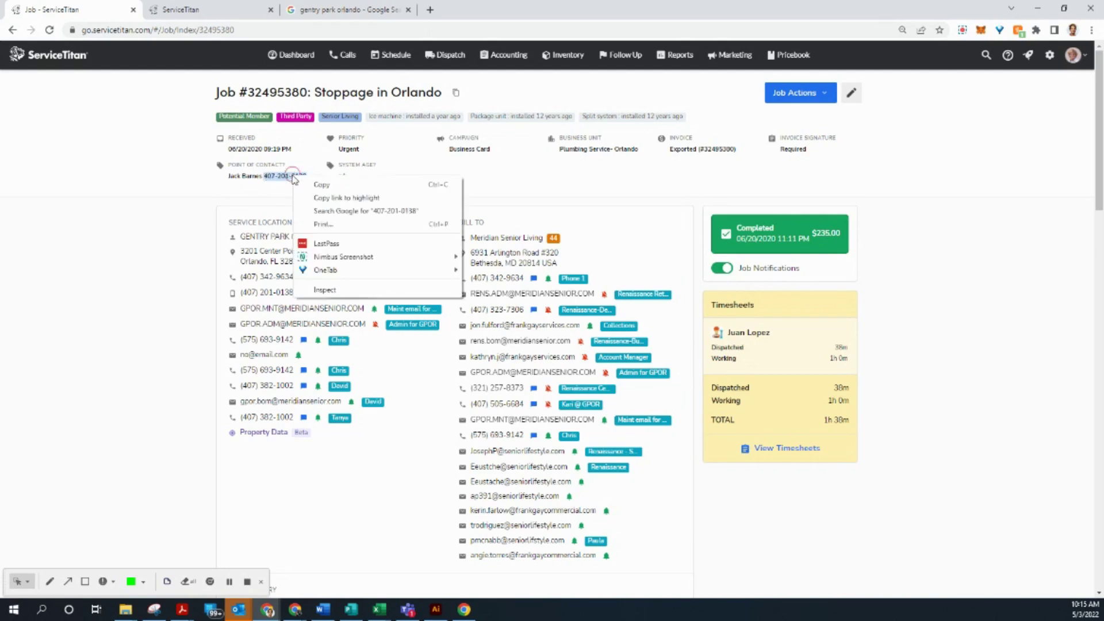
{"action": "left_click", "coordinate": [315, 185]}
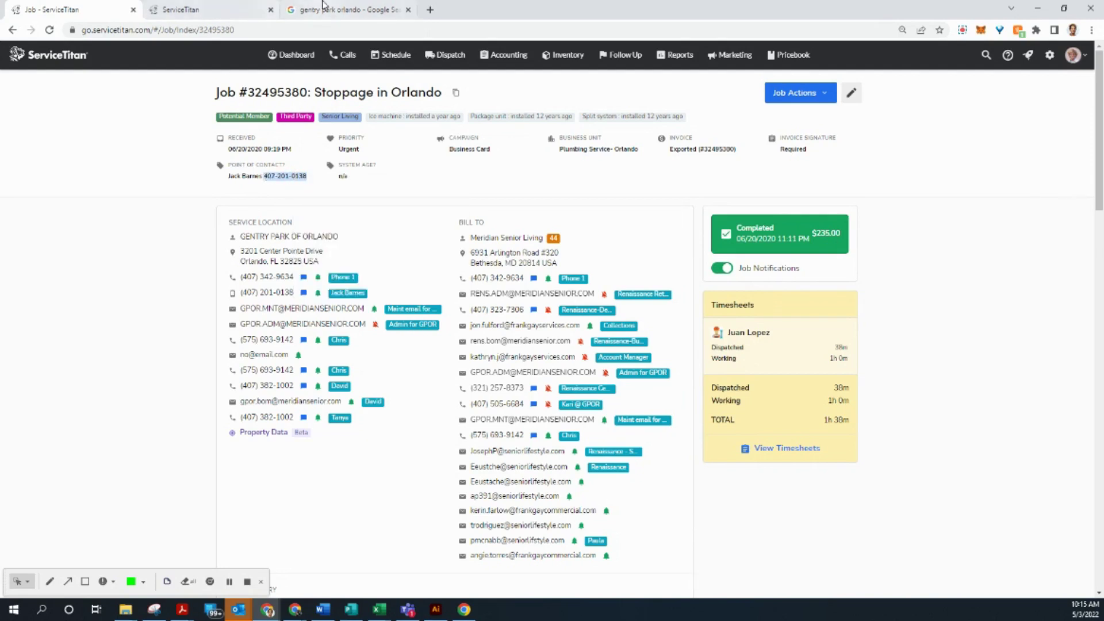
{"action": "left_click", "coordinate": [233, 9]}
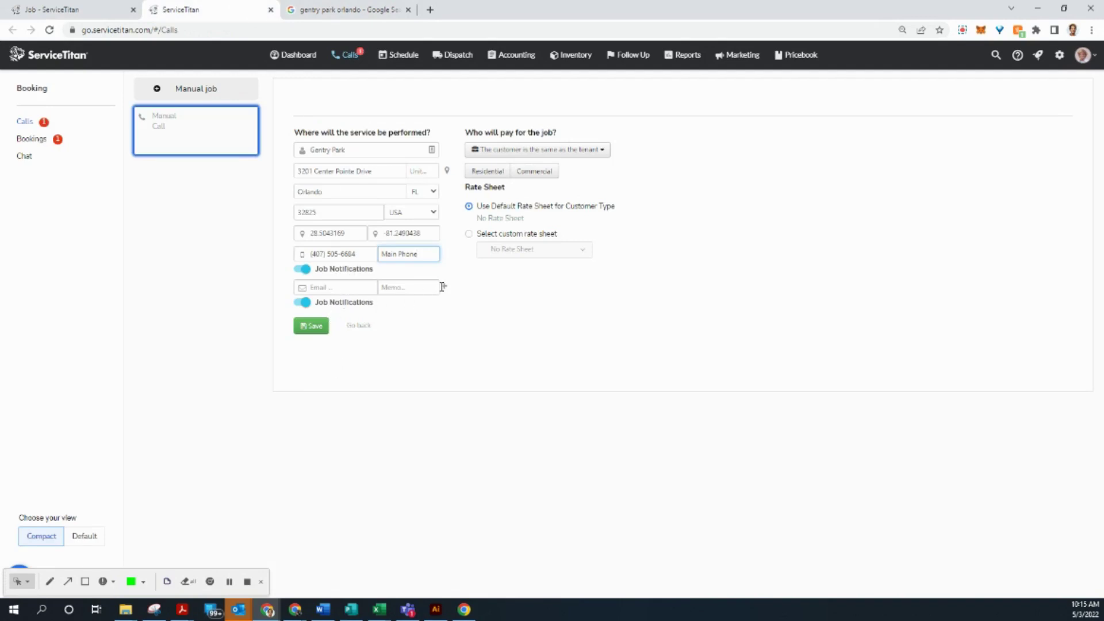
Add a second phone row holding the pasted point-of-contact number.
{"action": "left_click", "coordinate": [445, 287]}
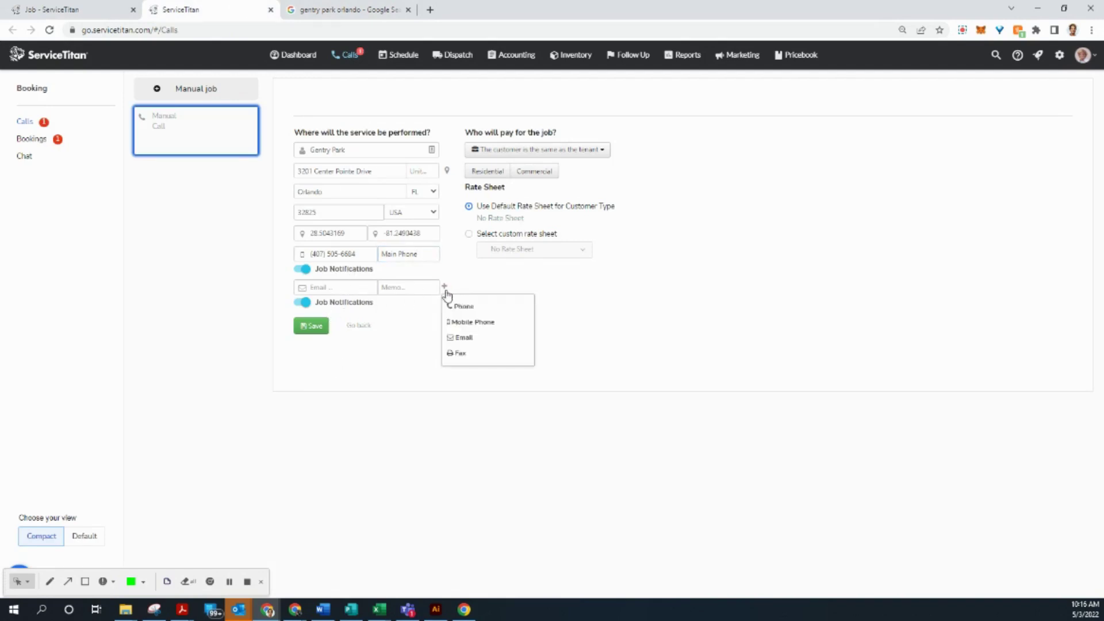
{"action": "left_click", "coordinate": [451, 306]}
{"action": "left_click", "coordinate": [323, 317]}
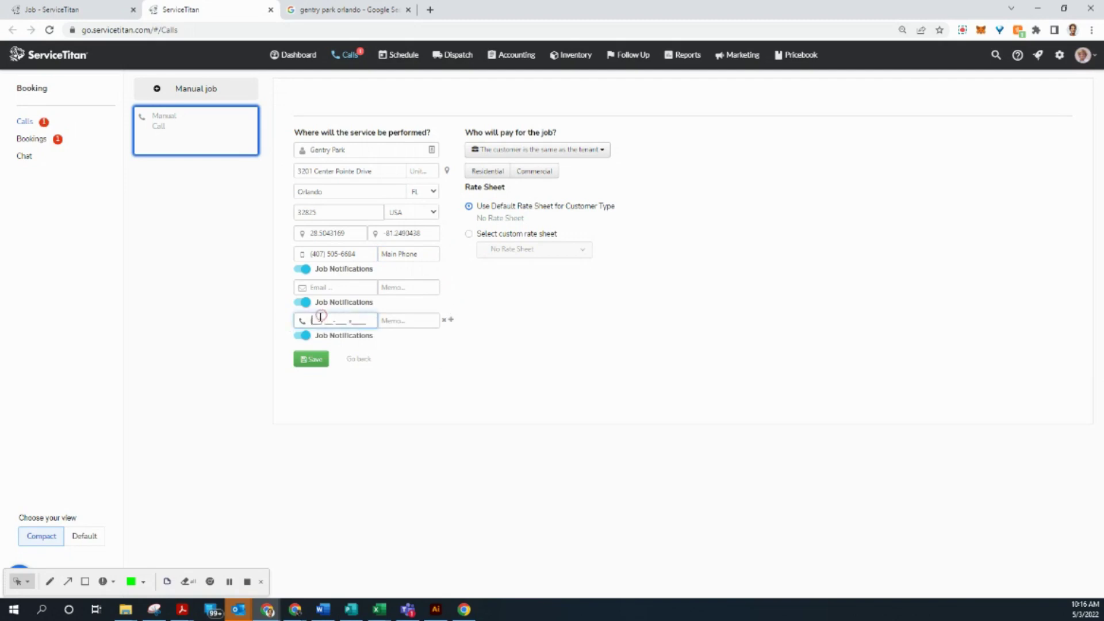
{"action": "key", "text": "ctrl+v"}
{"action": "left_click", "coordinate": [112, 8]}
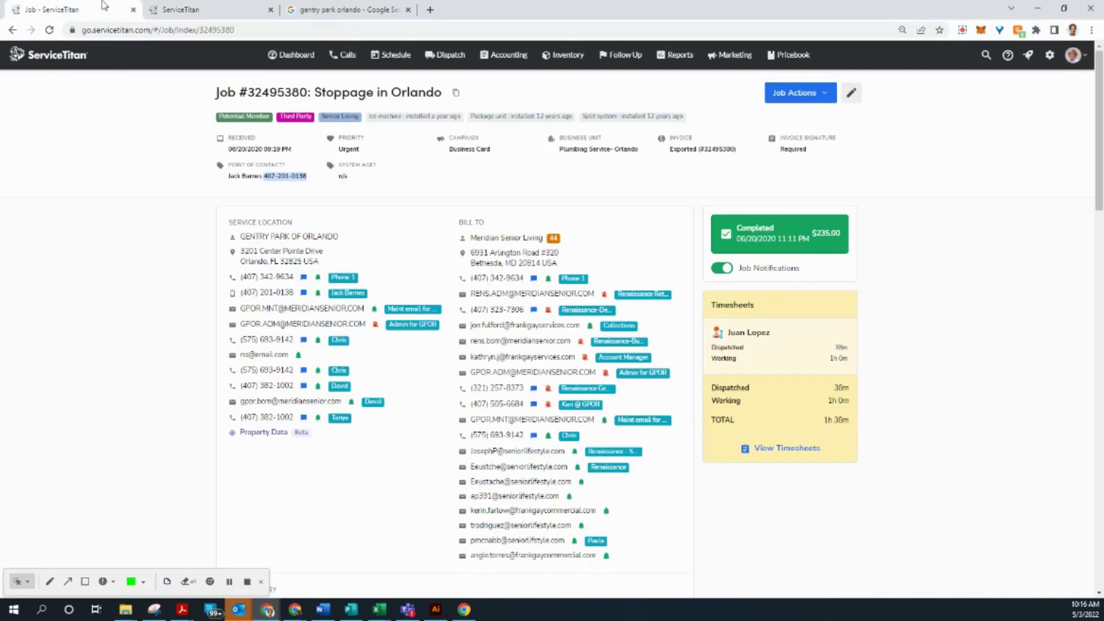
{"action": "left_click", "coordinate": [192, 7]}
Memo the second phone with the contact's name and add a placeholder email memoed 'Delete'.
{"action": "left_click", "coordinate": [414, 317]}
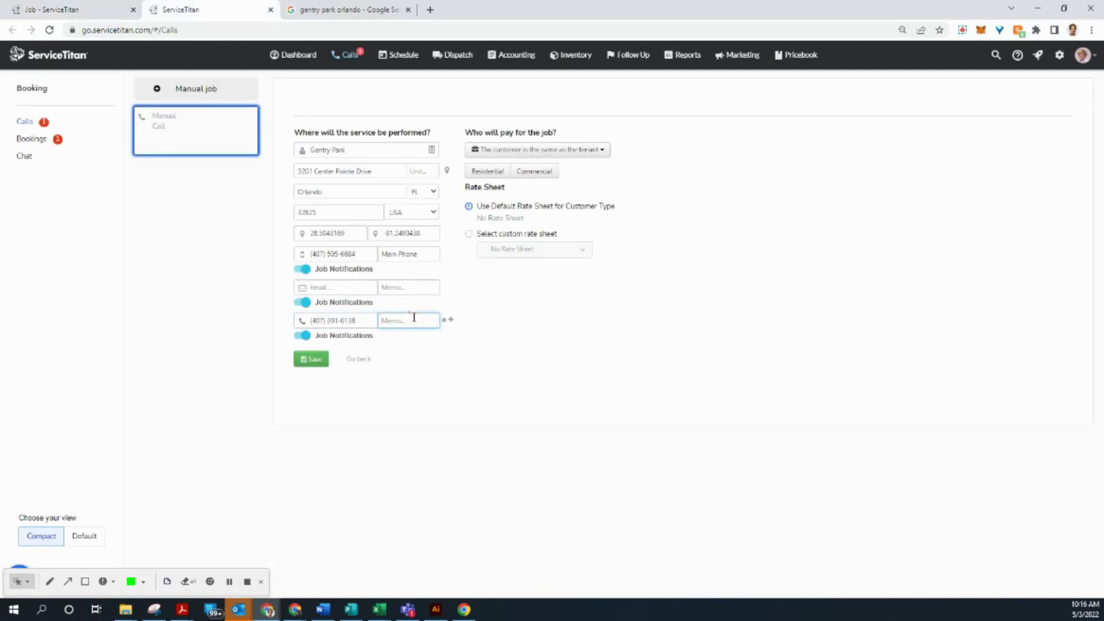
{"action": "type", "text": "("}
{"action": "left_click", "coordinate": [346, 292]}
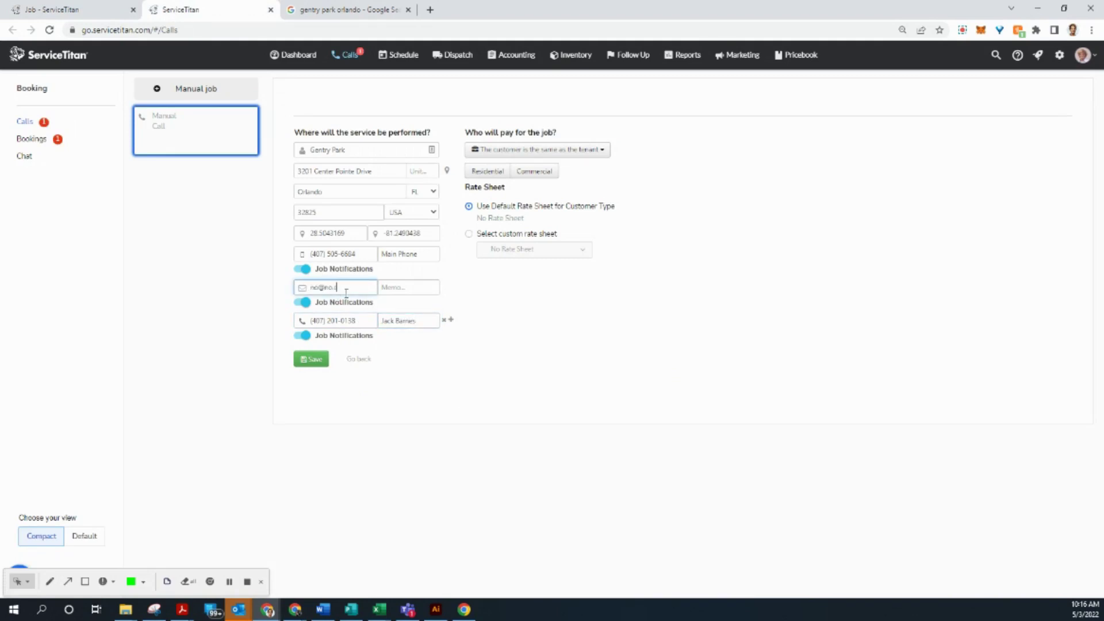
{"action": "left_click", "coordinate": [425, 293]}
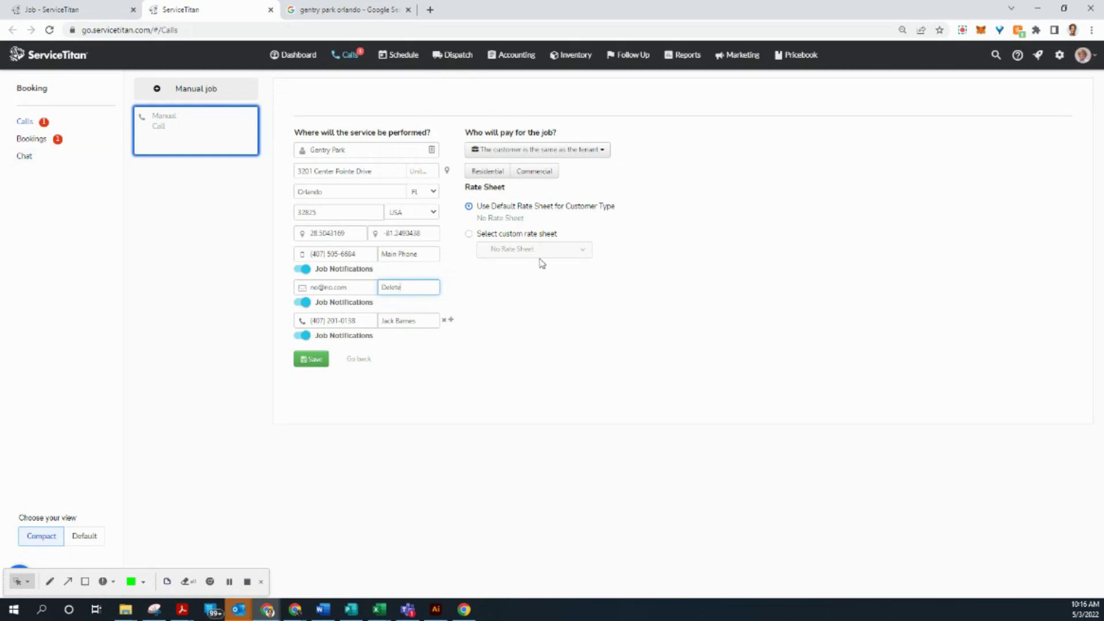
Mark Gentry Park as commercial on the default Standard rate sheet and save, confirming the duplicate address.
{"action": "left_click", "coordinate": [536, 173]}
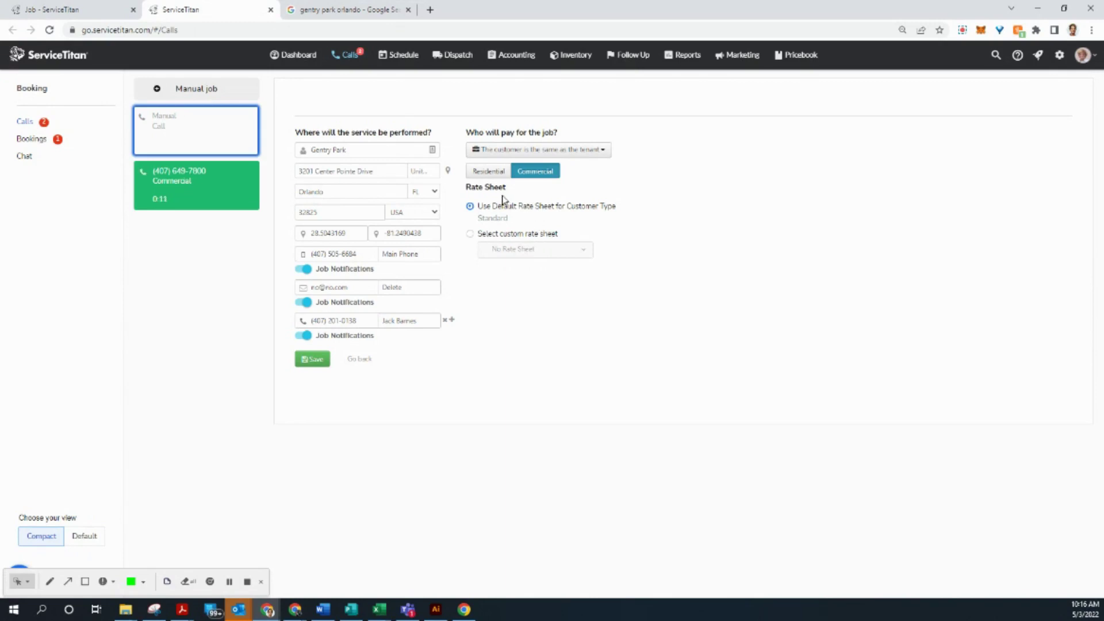
{"action": "left_click", "coordinate": [470, 234]}
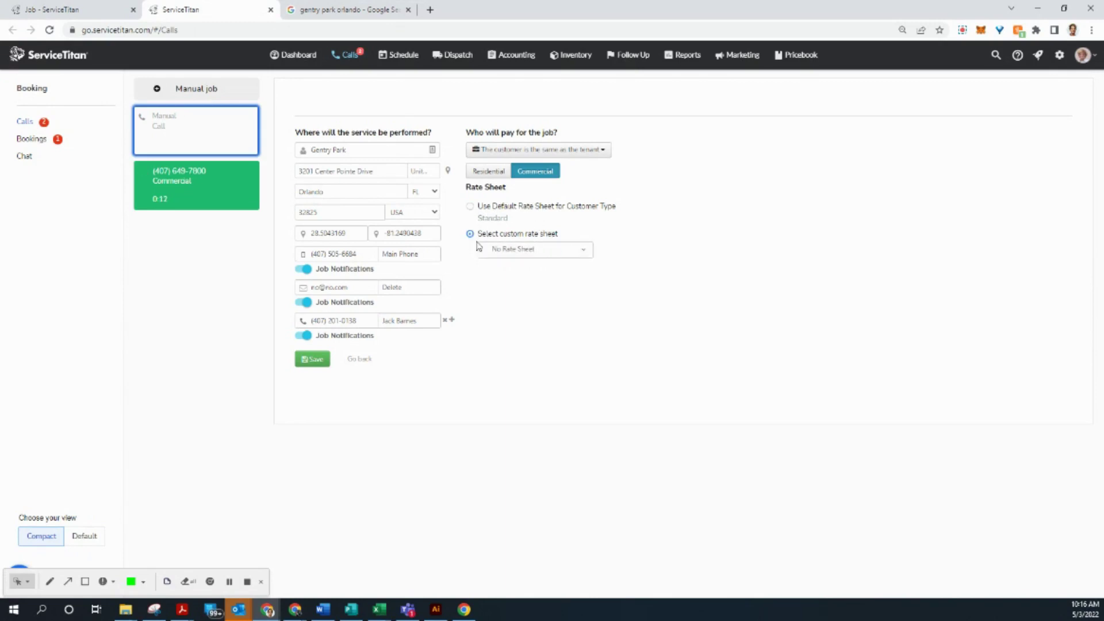
{"action": "left_click", "coordinate": [516, 256]}
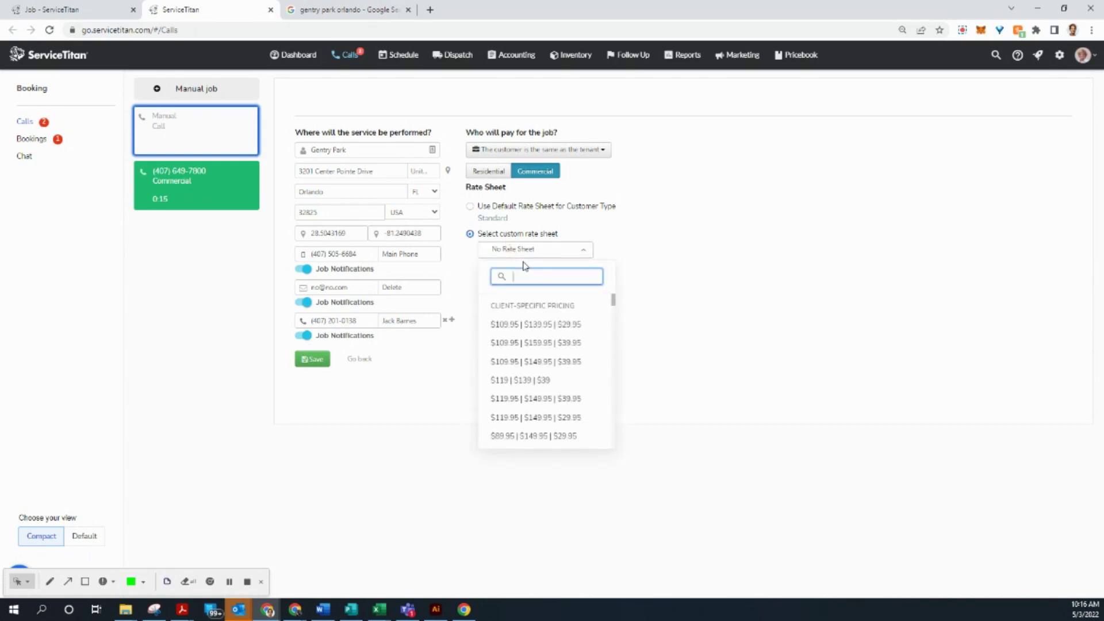
{"action": "type", "text": "meri"}
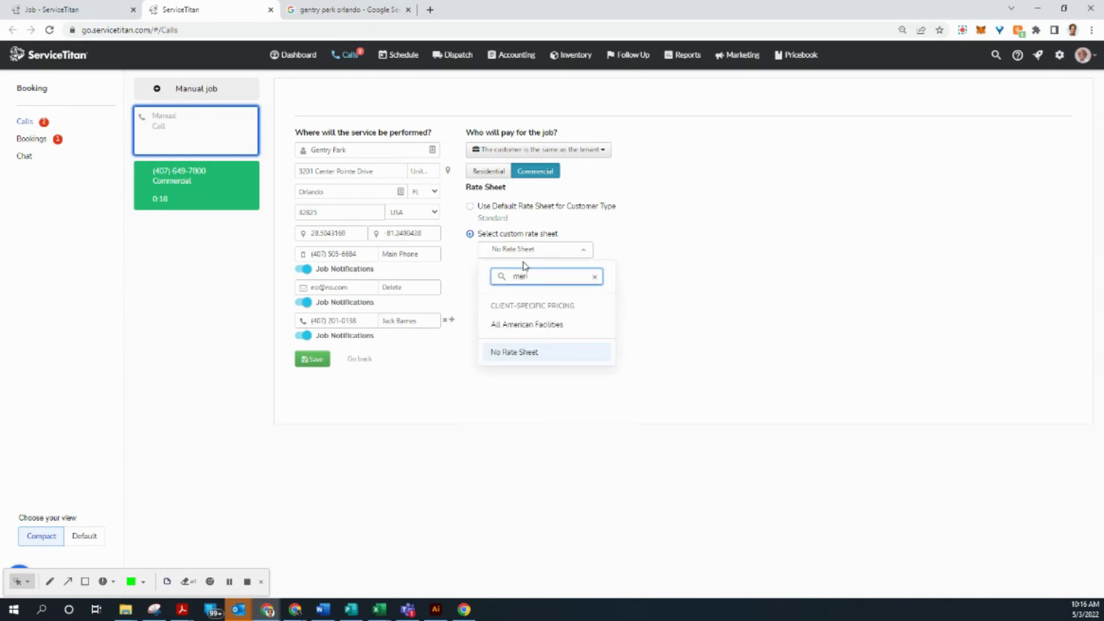
{"action": "key", "text": "BackSpace"}
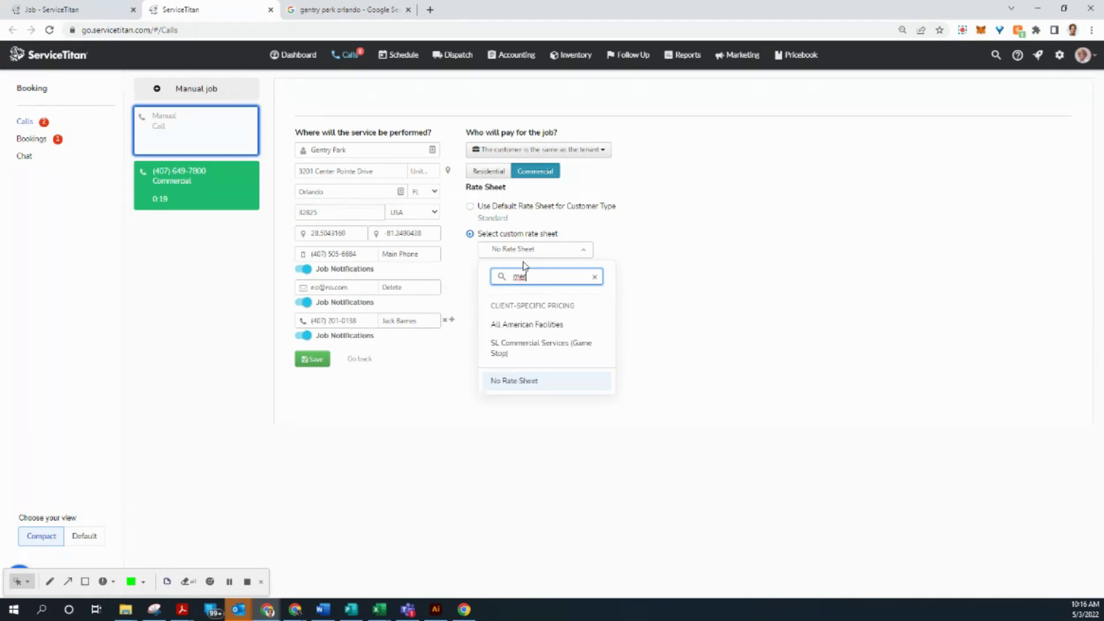
{"action": "key", "text": "BackSpace"}
{"action": "key", "text": "BackSpace"}
{"action": "key", "text": "BackSpace"}
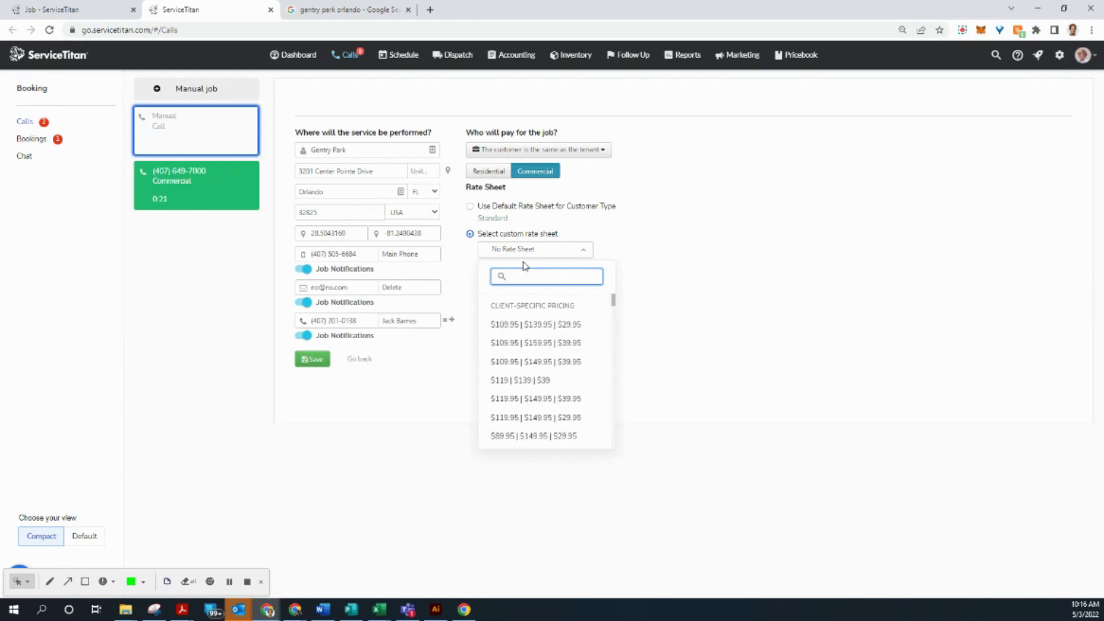
{"action": "left_click", "coordinate": [635, 235]}
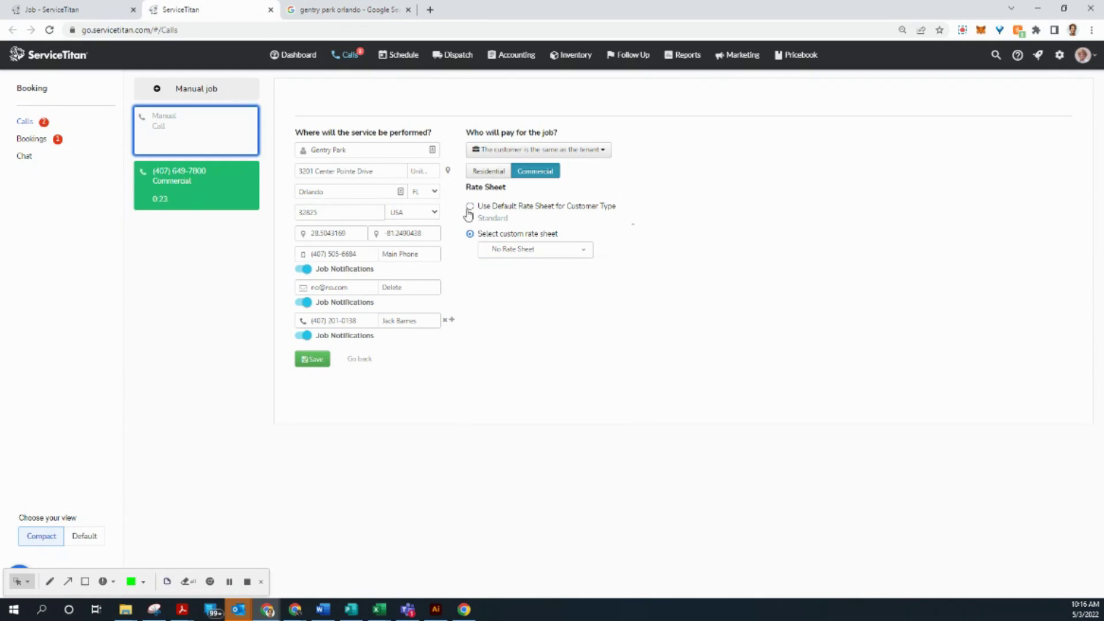
{"action": "left_click", "coordinate": [470, 207]}
{"action": "left_click", "coordinate": [314, 361]}
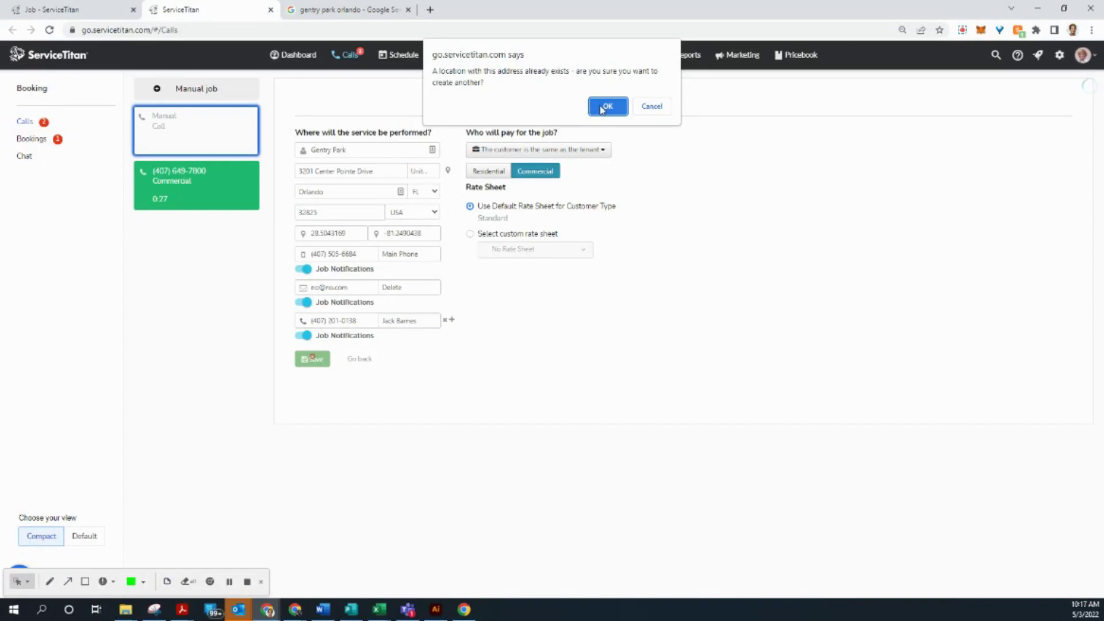
{"action": "left_click", "coordinate": [605, 107]}
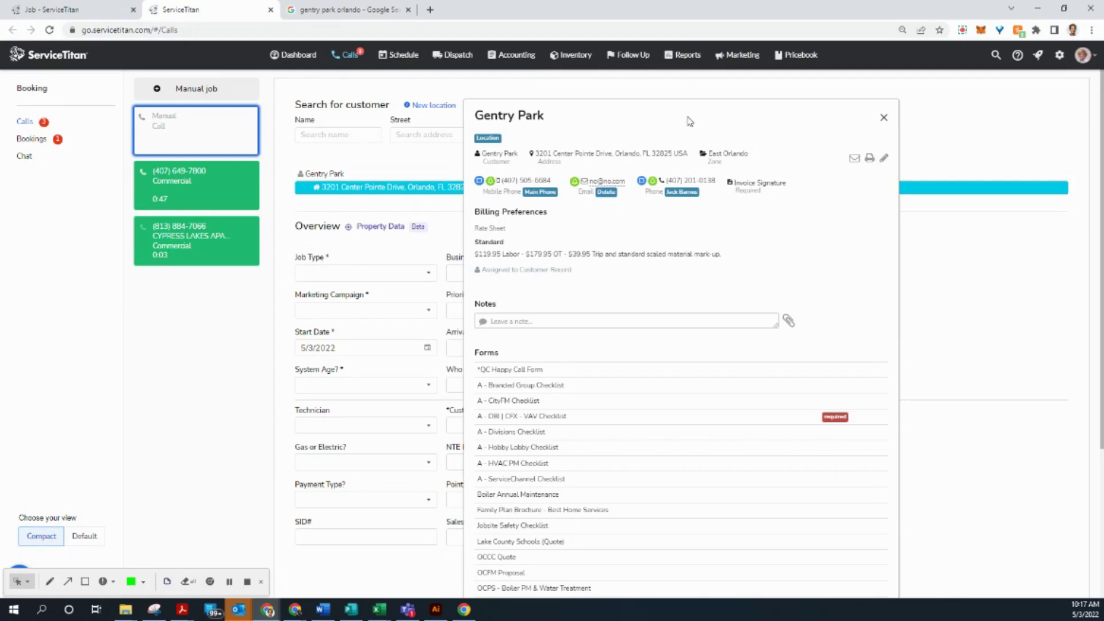
Save a location note reading 'Created New Customer Profile' signed with the agent's name.
{"action": "left_click", "coordinate": [510, 321]}
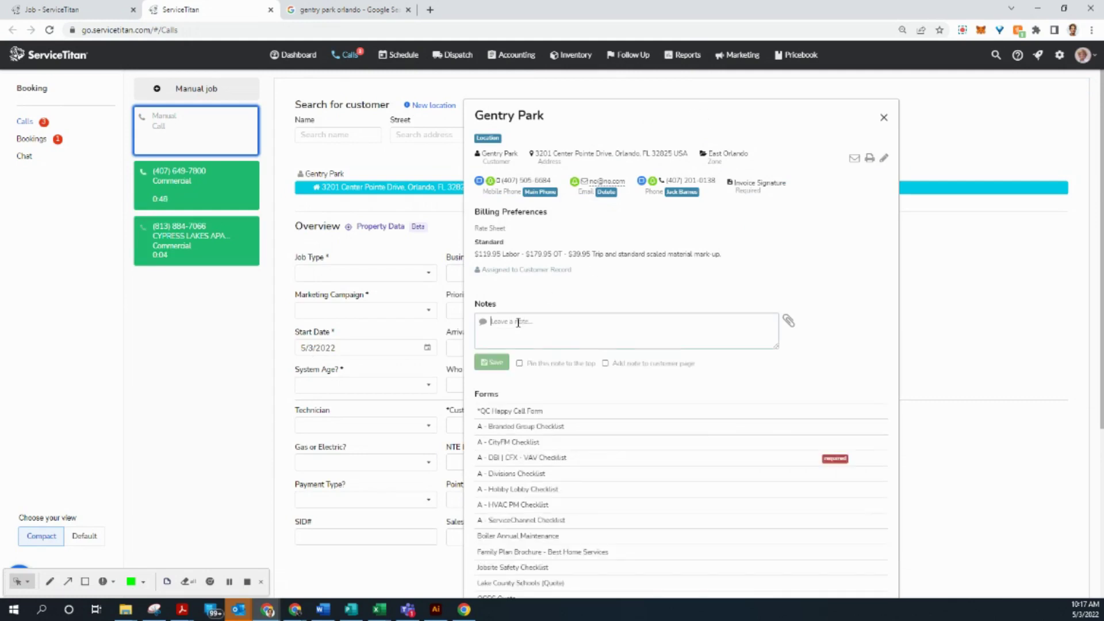
{"action": "type", "text": "c"}
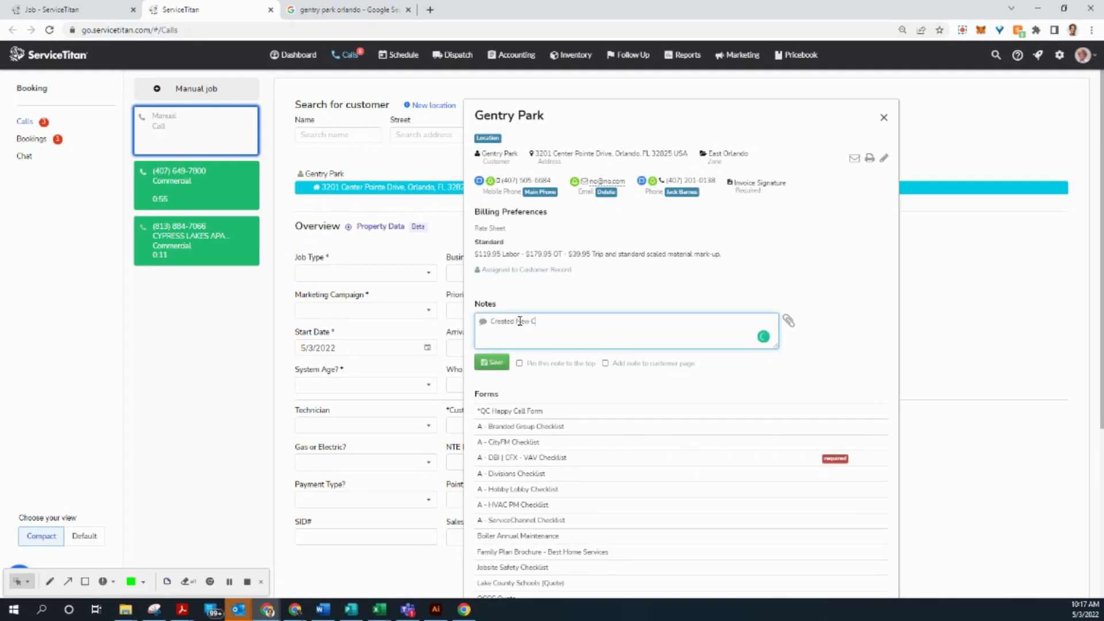
{"action": "type", "text": "reated New Customer f"}
{"action": "type", "text": "rofile. -Jon F"}
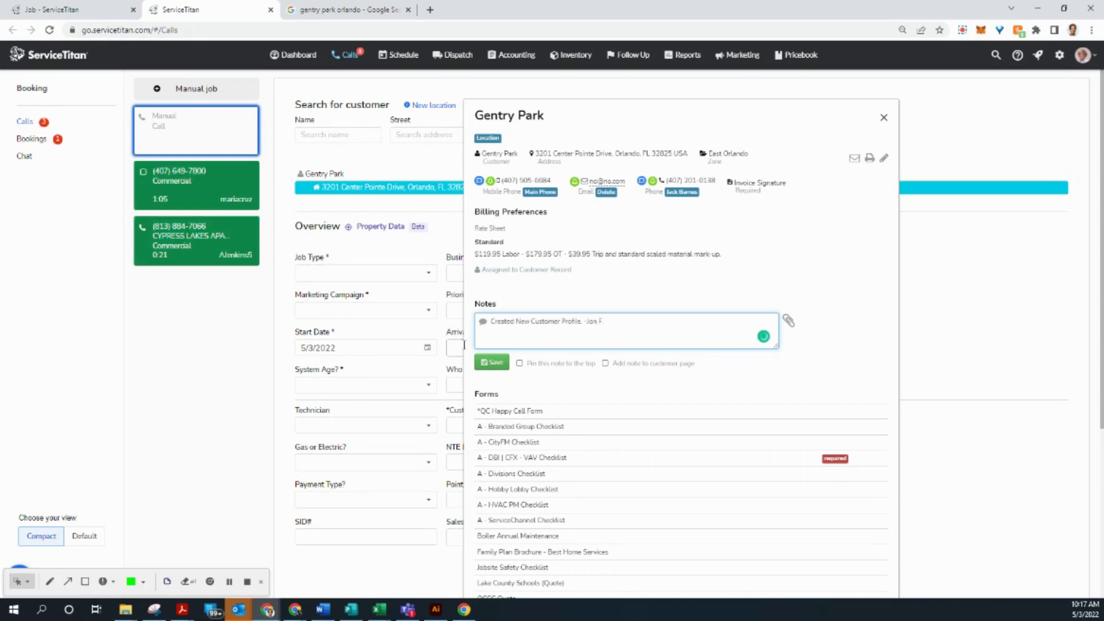
{"action": "left_click", "coordinate": [486, 365]}
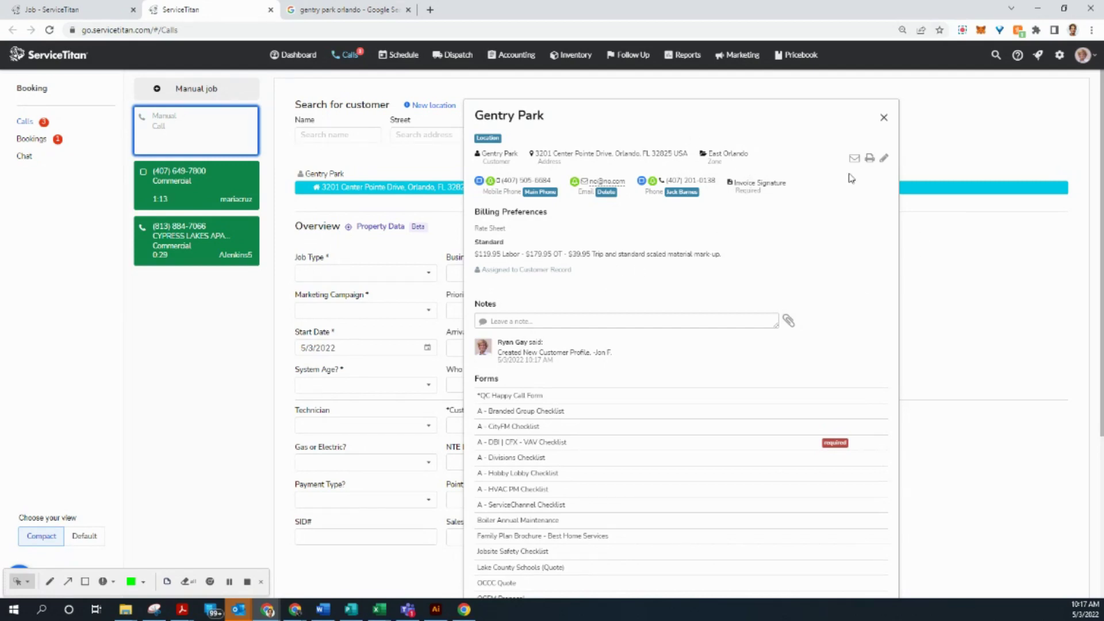
Delete the placeholder email contact from the Gentry Park location and filter its tags by 'r'.
{"action": "left_click", "coordinate": [885, 160]}
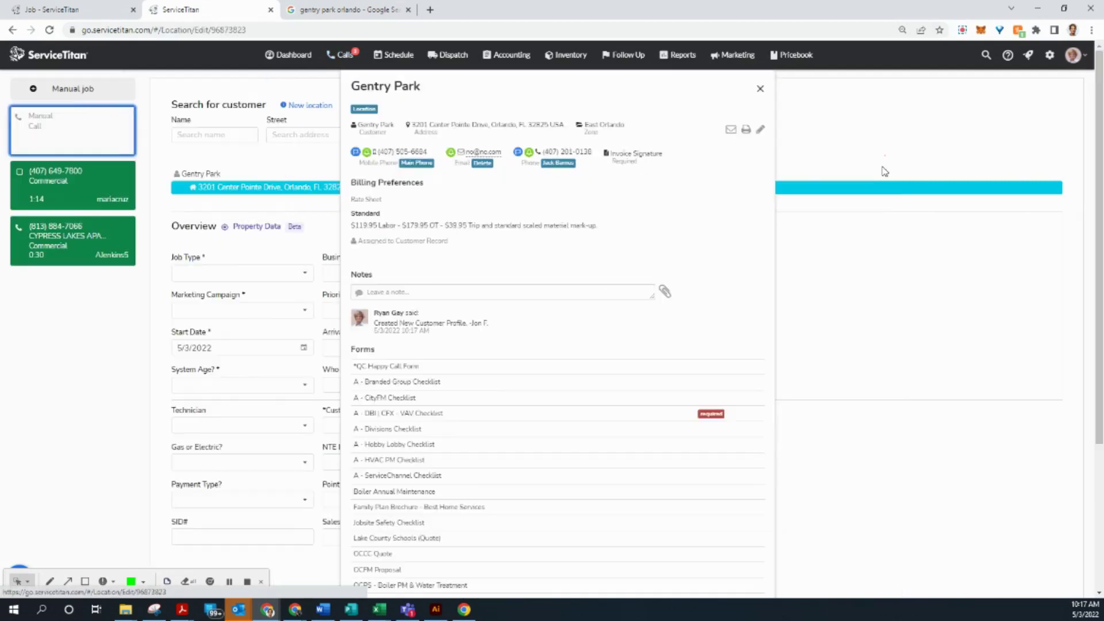
{"action": "scroll", "coordinate": [605, 311], "scroll_direction": "down", "scroll_amount": 4}
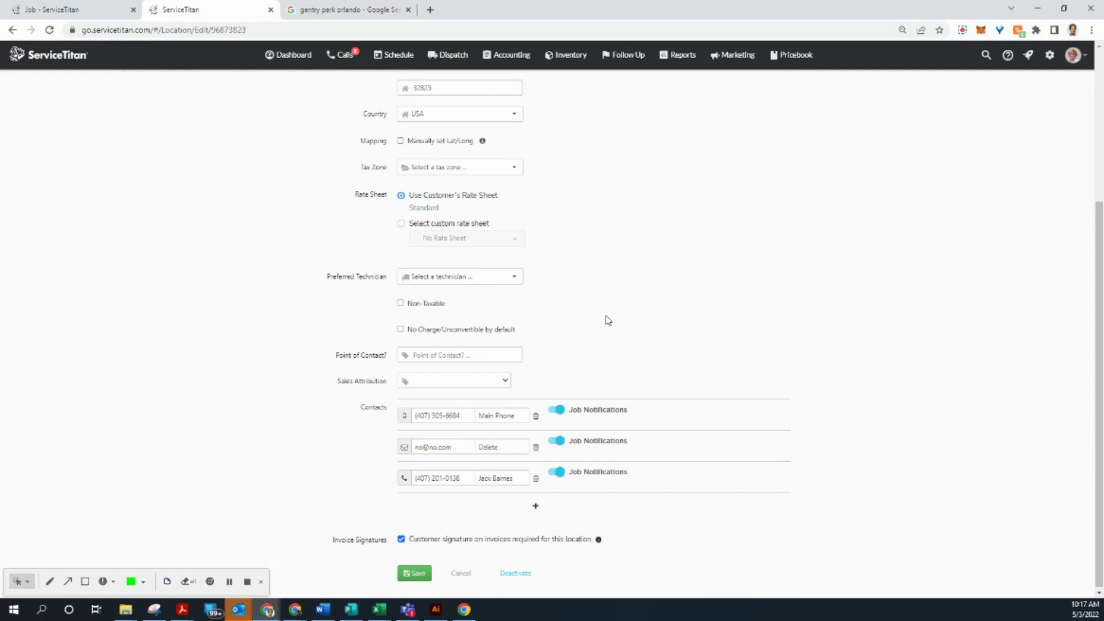
{"action": "left_click", "coordinate": [536, 447]}
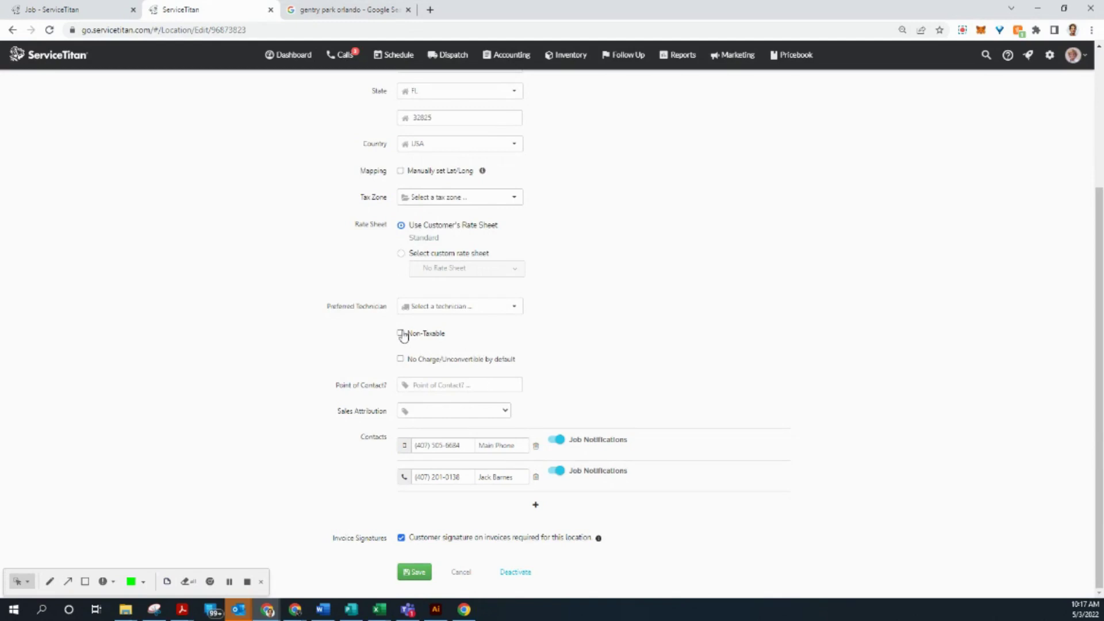
{"action": "scroll", "coordinate": [532, 340], "scroll_direction": "up", "scroll_amount": 4}
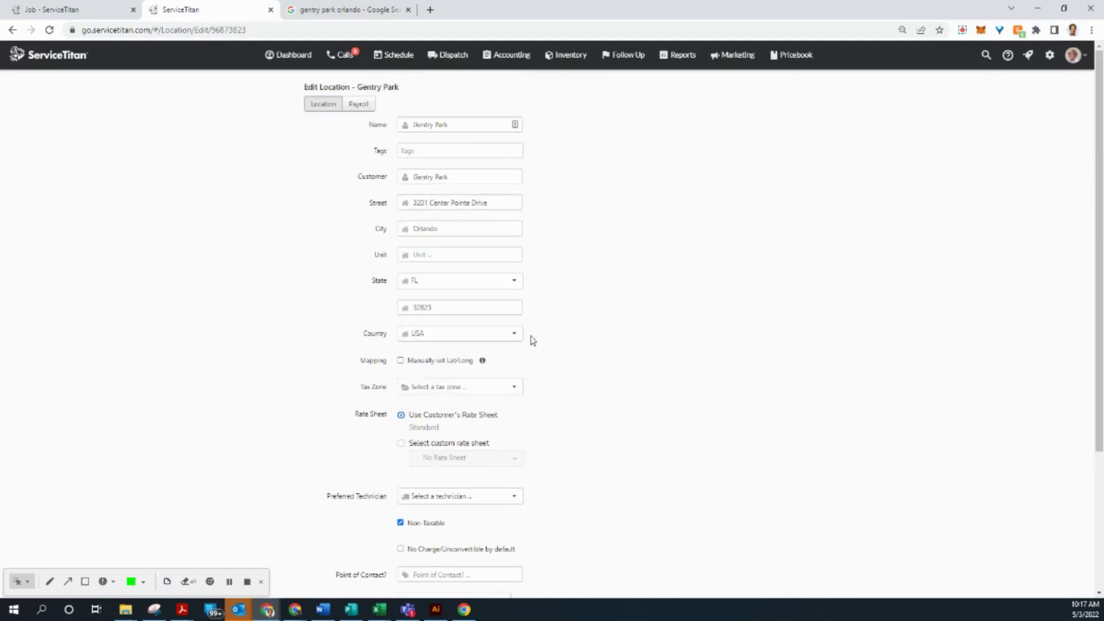
{"action": "left_click", "coordinate": [430, 152]}
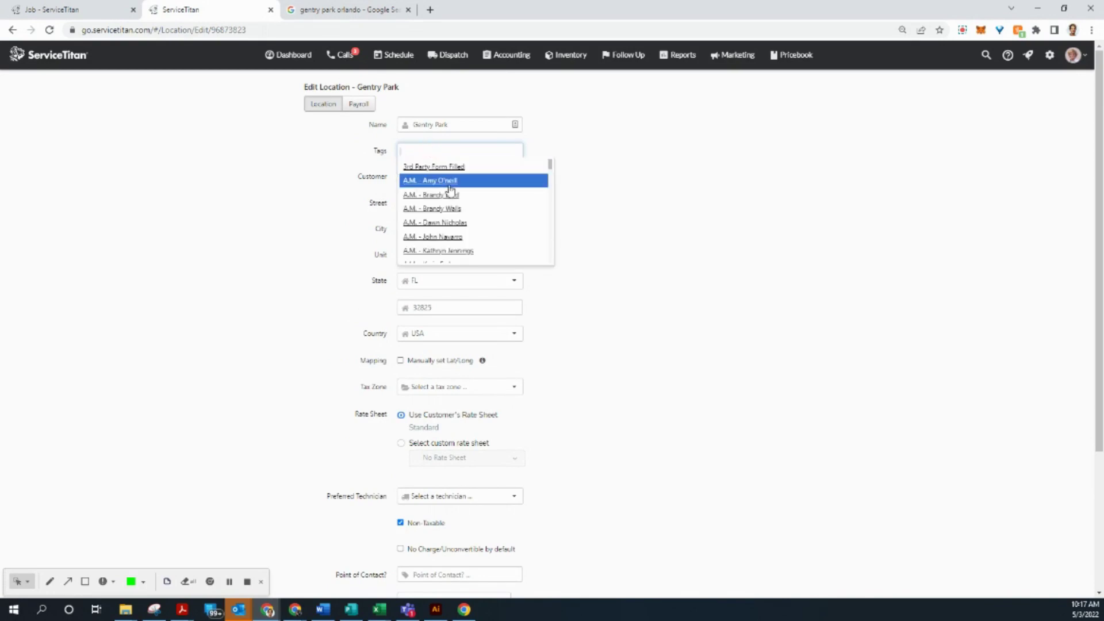
{"action": "type", "text": "r"}
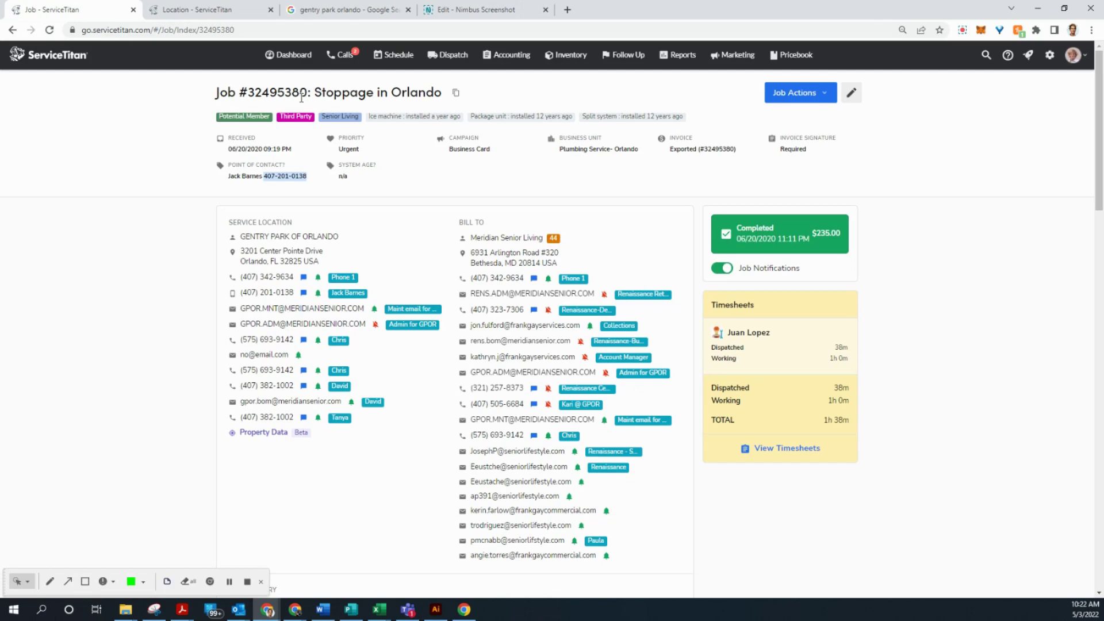
Close the Google results, return to job #32495380, and open its invoice.
{"action": "left_click", "coordinate": [405, 10]}
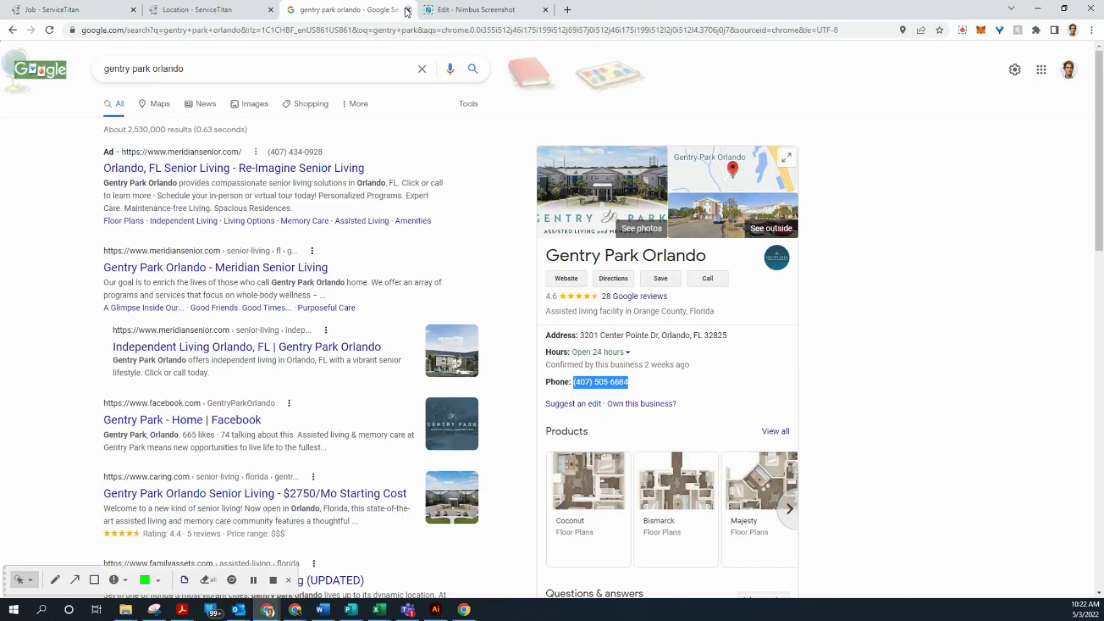
{"action": "left_click", "coordinate": [407, 9]}
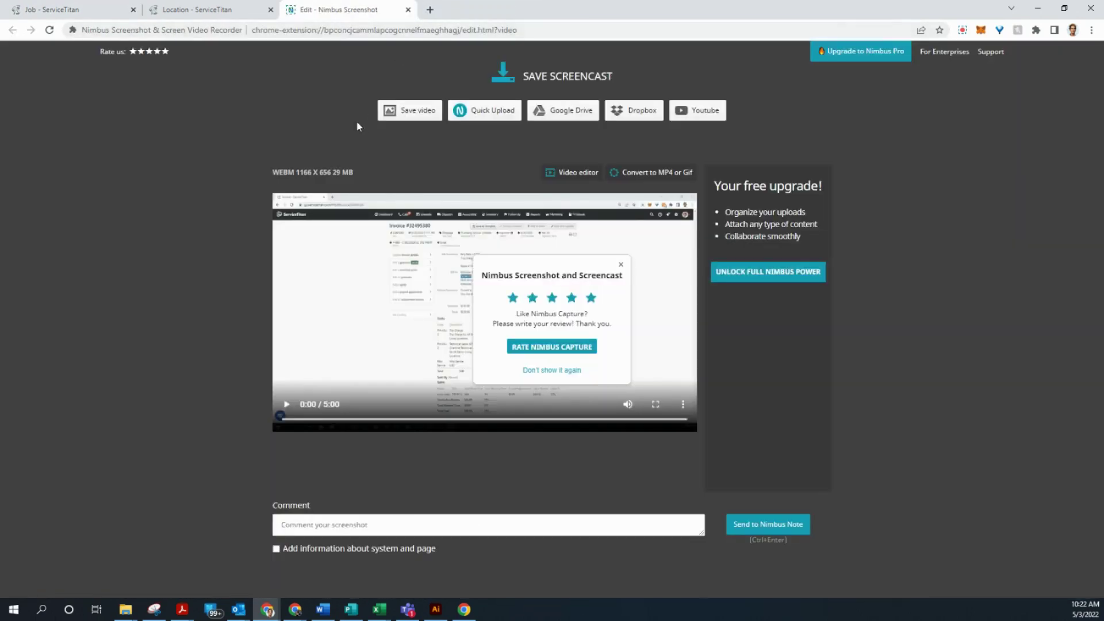
{"action": "left_click", "coordinate": [53, 8]}
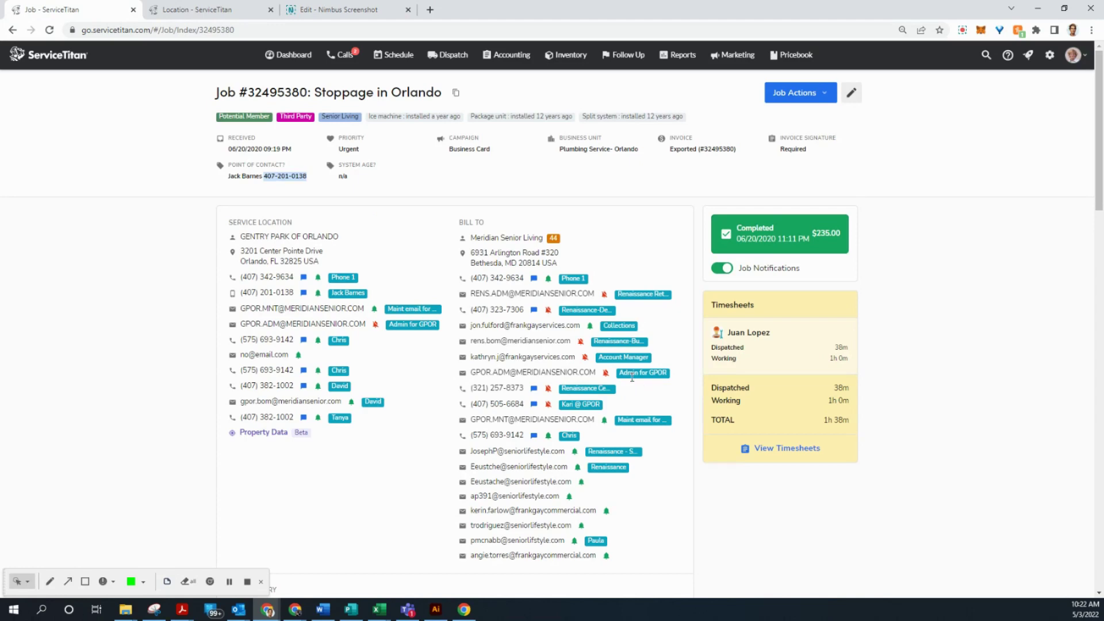
{"action": "scroll", "coordinate": [592, 316], "scroll_direction": "down", "scroll_amount": 2}
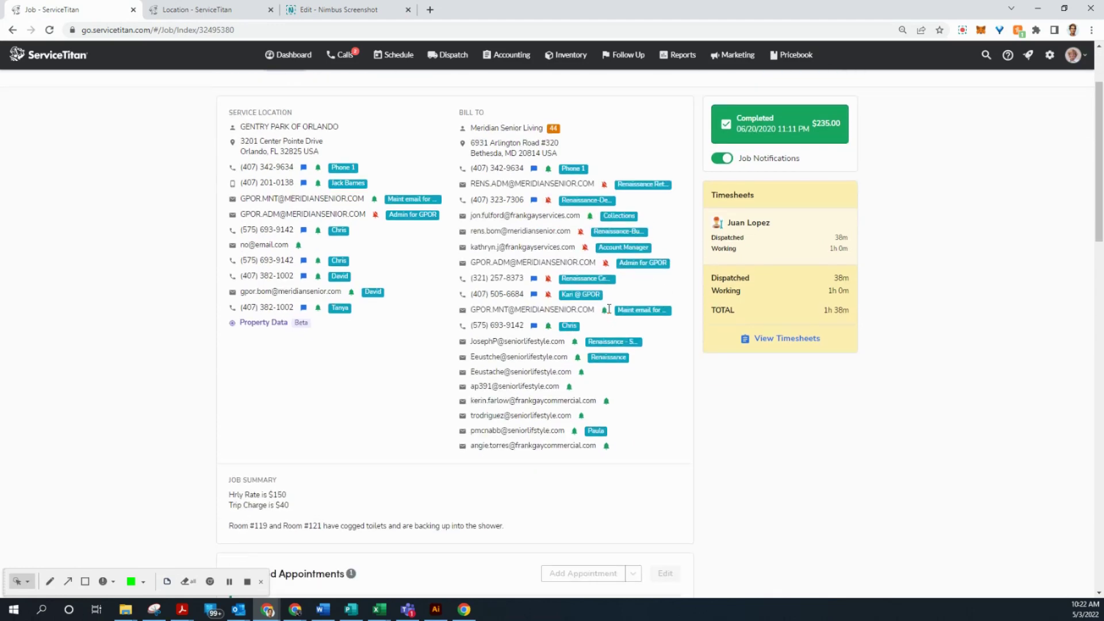
{"action": "scroll", "coordinate": [610, 314], "scroll_direction": "up", "scroll_amount": 2}
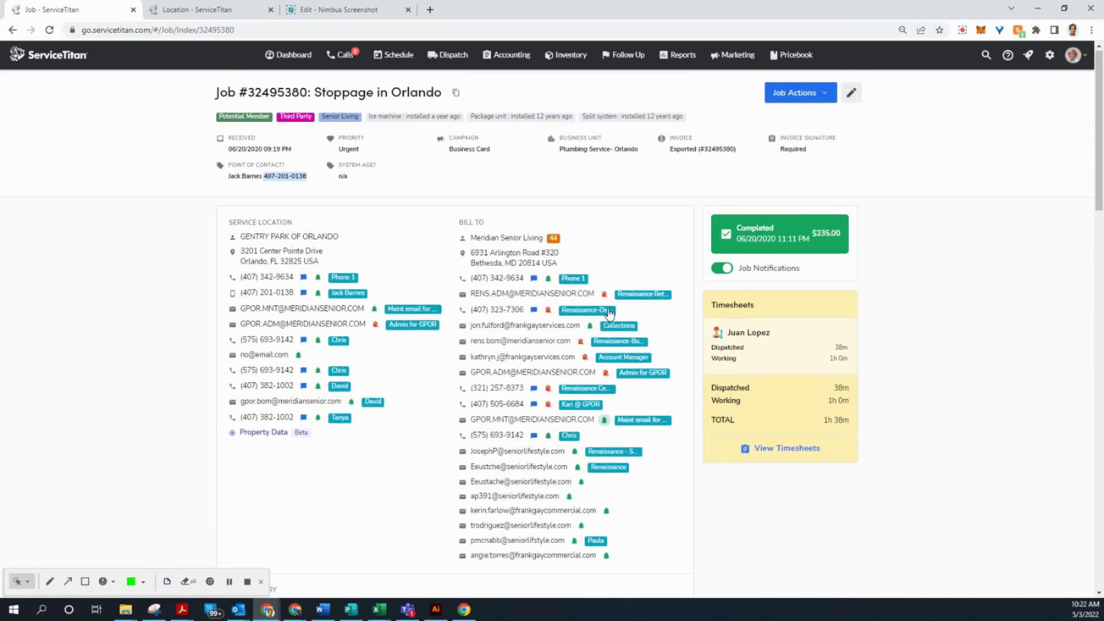
{"action": "left_click", "coordinate": [683, 151]}
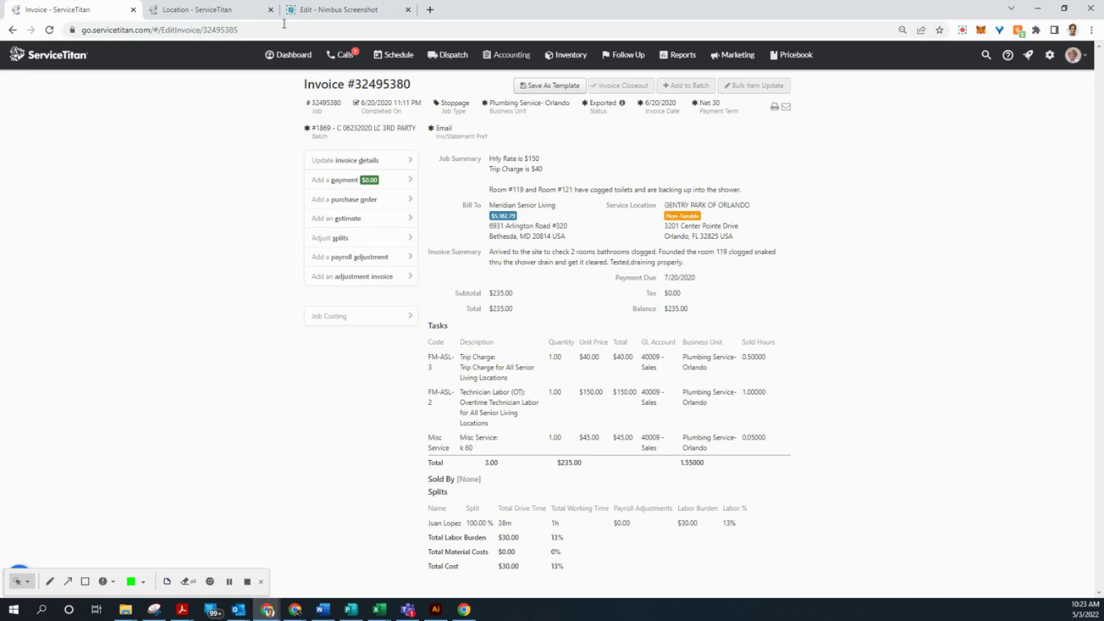
Check job #32495380 in a new tab, then close it to return to the invoice.
{"action": "right_click", "coordinate": [328, 108]}
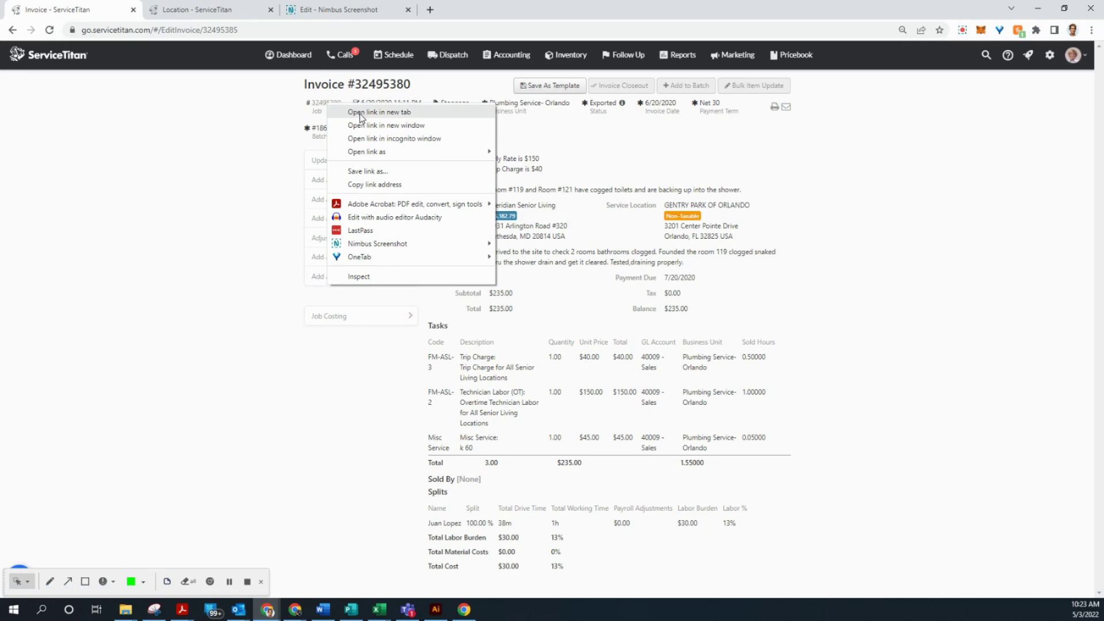
{"action": "left_click", "coordinate": [355, 114]}
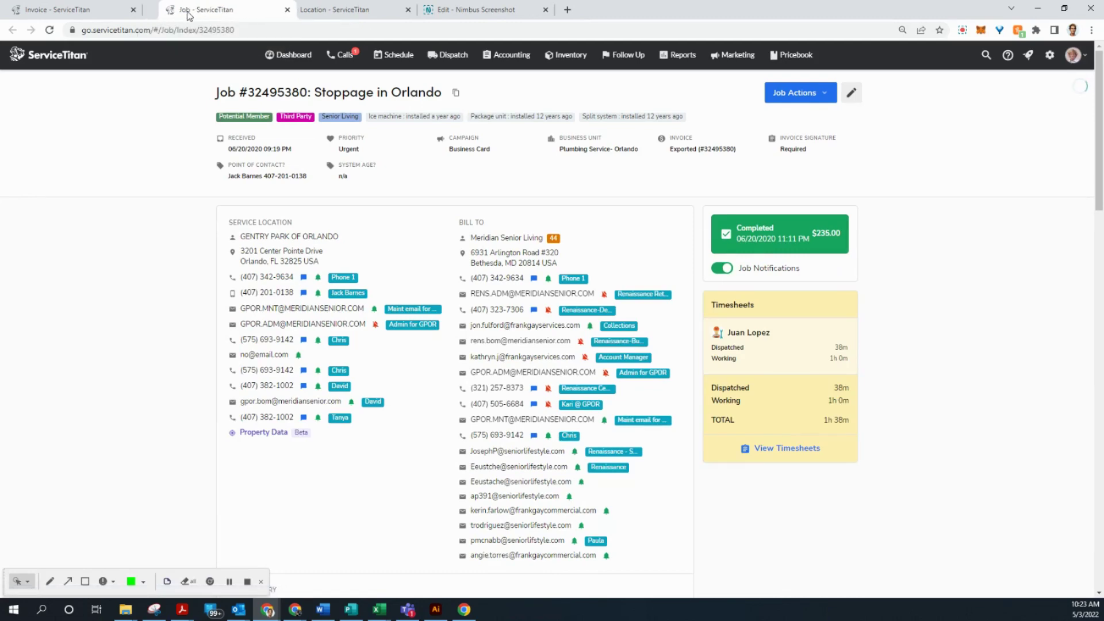
{"action": "key", "text": "ctrl+w"}
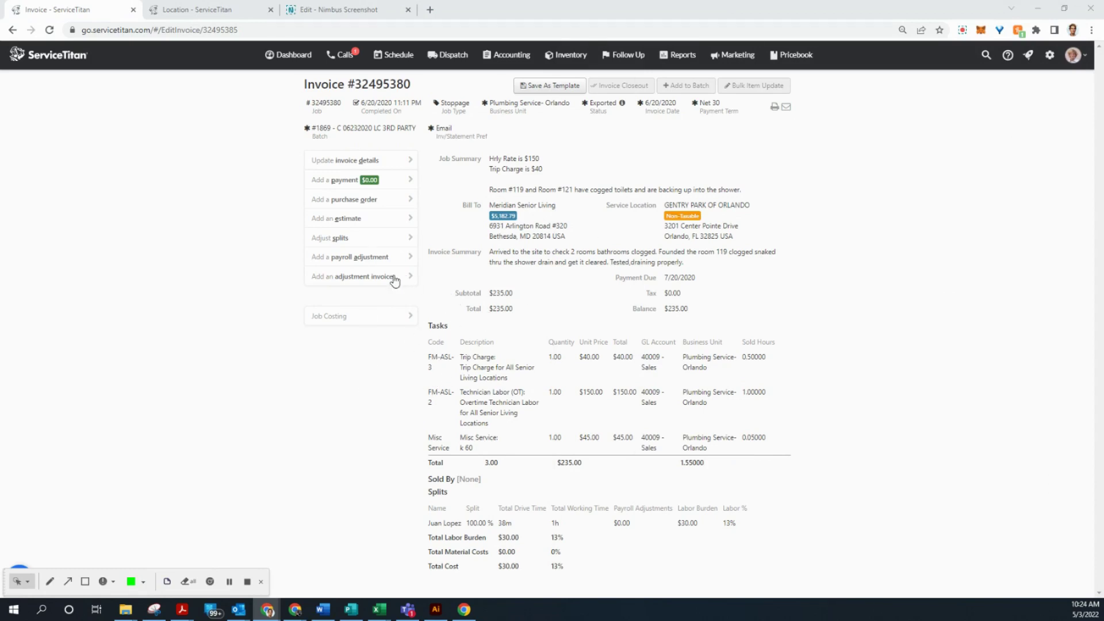
Create adjustment invoice 32495380-1 as COD with an 'INVOICE ADJUSTMENT' summary naming the approver.
{"action": "left_click", "coordinate": [355, 279]}
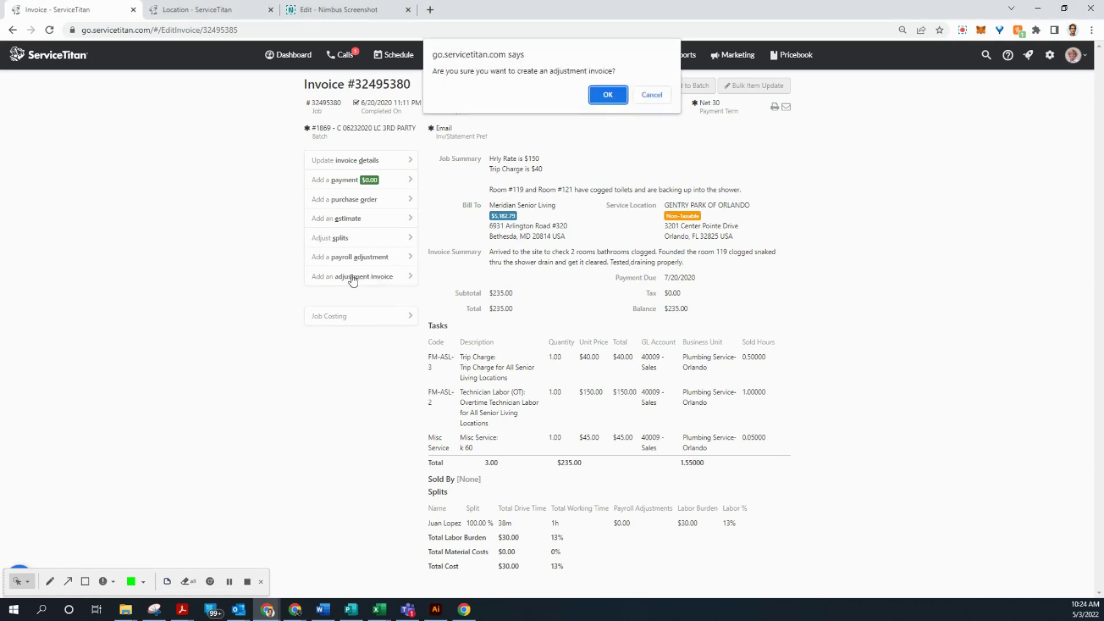
{"action": "left_click", "coordinate": [607, 95]}
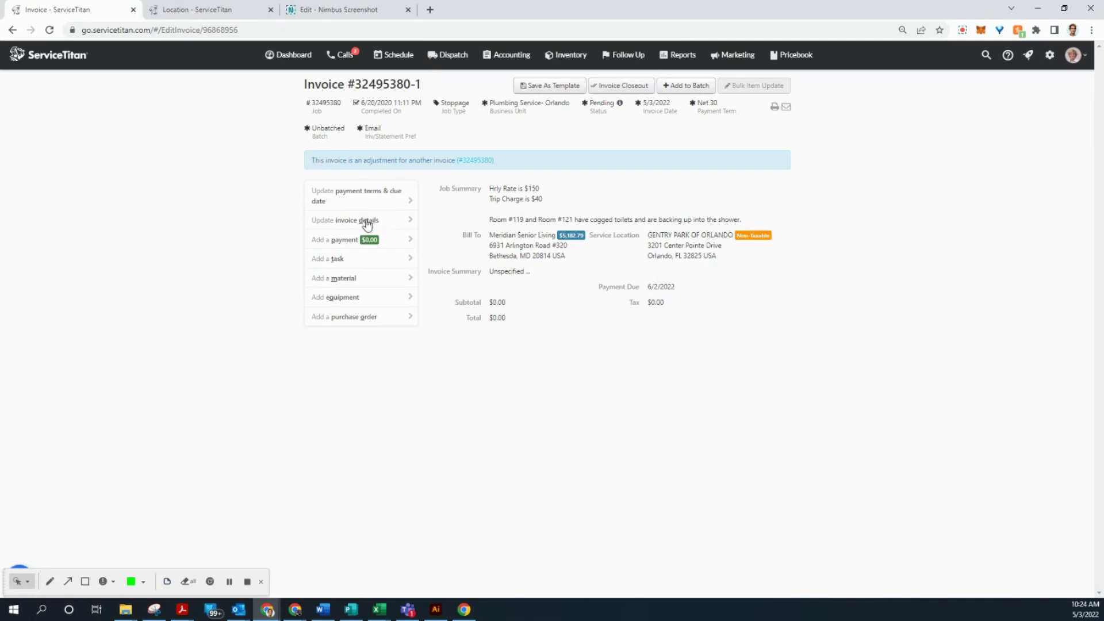
{"action": "left_click", "coordinate": [388, 224]}
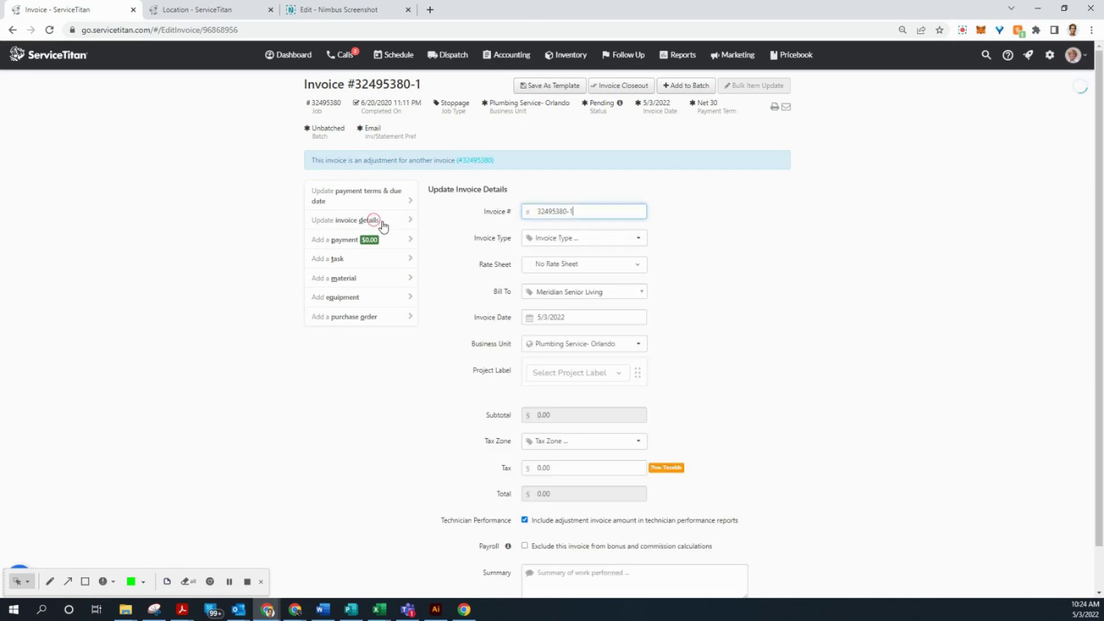
{"action": "left_click", "coordinate": [587, 239]}
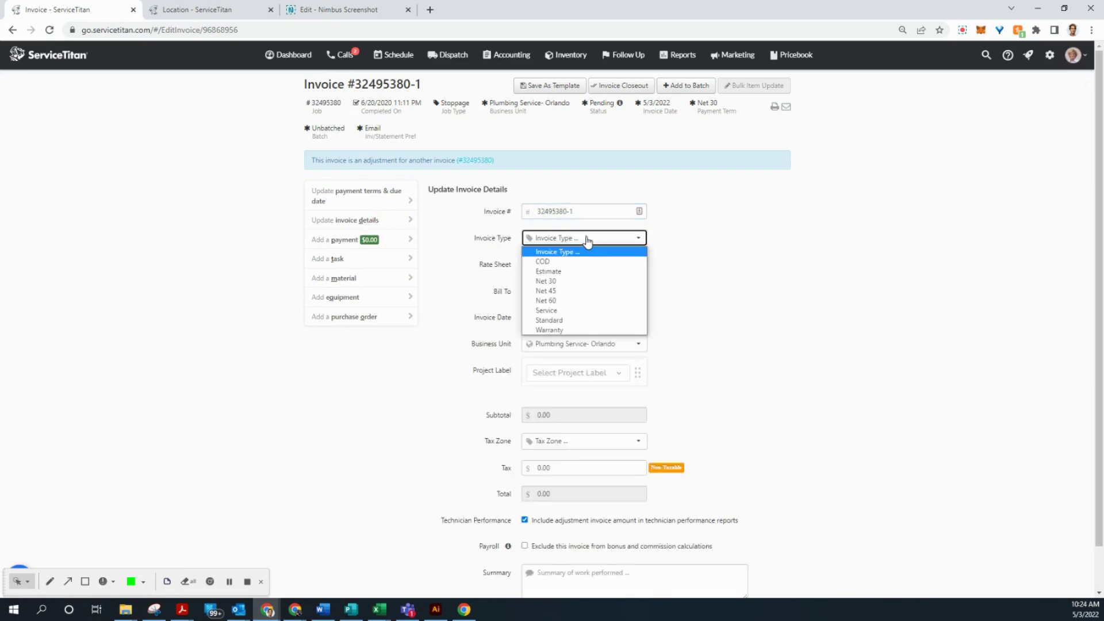
{"action": "left_click", "coordinate": [558, 261]}
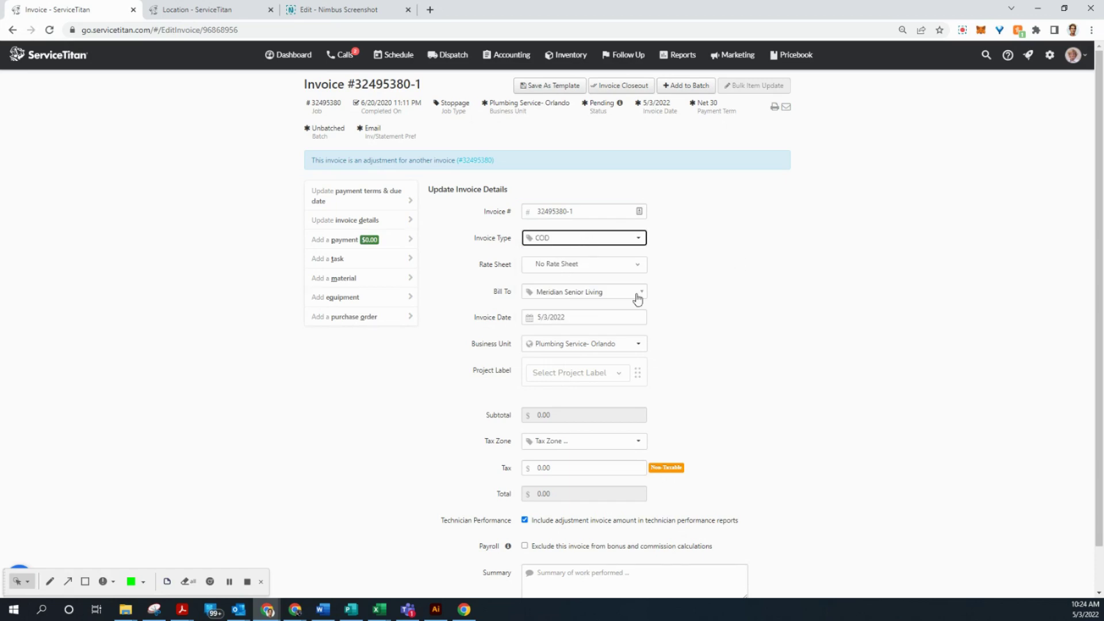
{"action": "scroll", "coordinate": [673, 299], "scroll_direction": "down", "scroll_amount": 1}
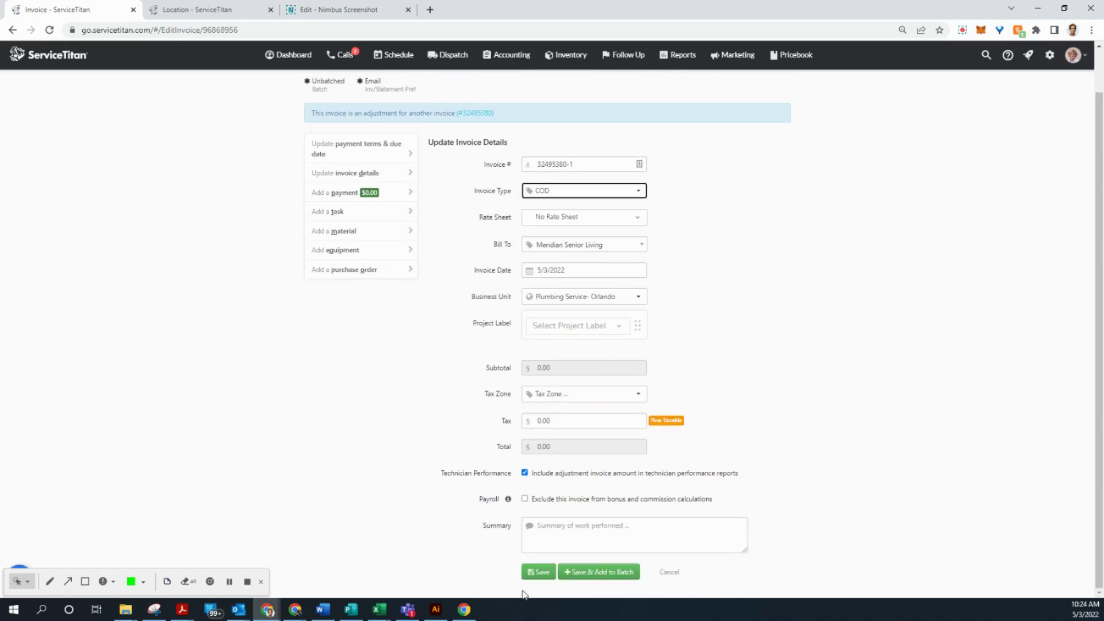
{"action": "left_click", "coordinate": [553, 530]}
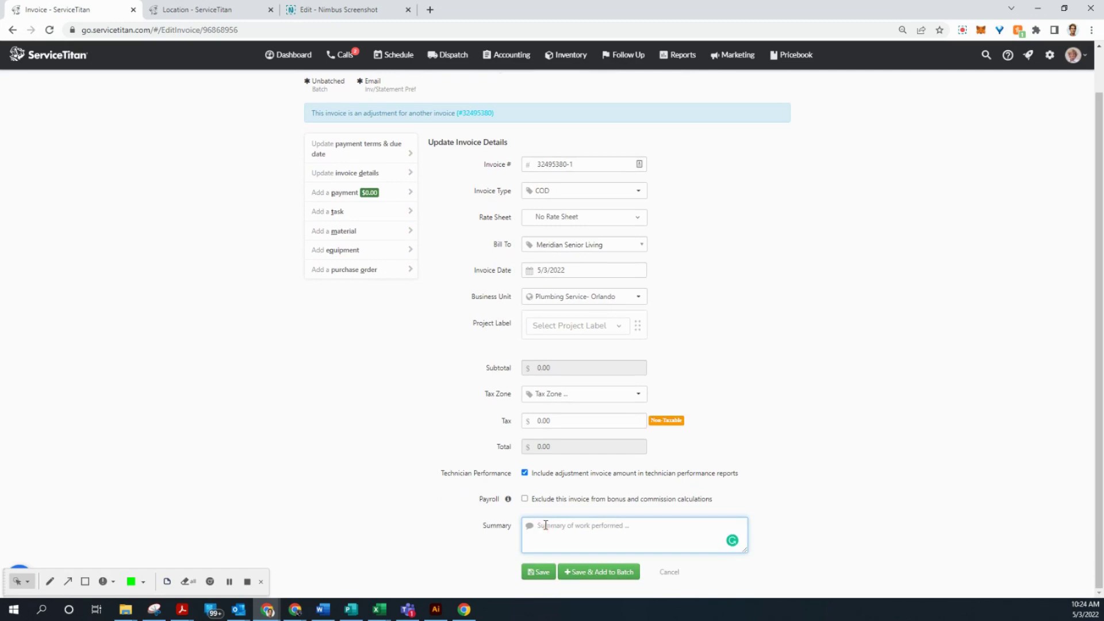
{"action": "type", "text": "INVOICE ADJUSTMENT - per John F."}
Save the COD invoice details and add the FM-ASL-3 trip charge task.
{"action": "left_click", "coordinate": [537, 575]}
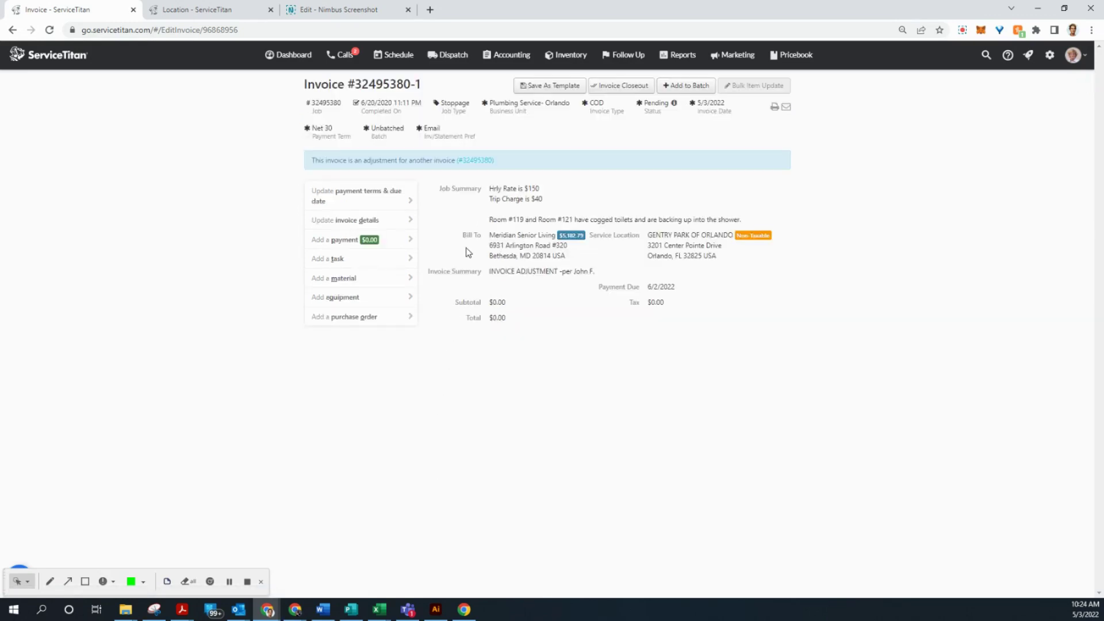
{"action": "left_click", "coordinate": [361, 263]}
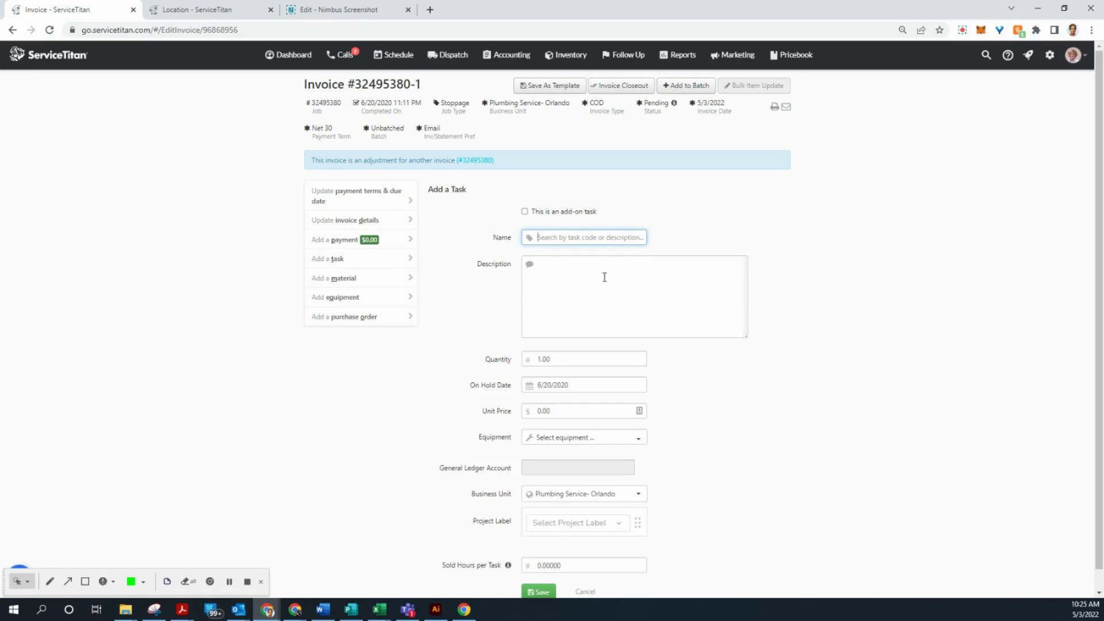
{"action": "type", "text": "FM-ASL-3"}
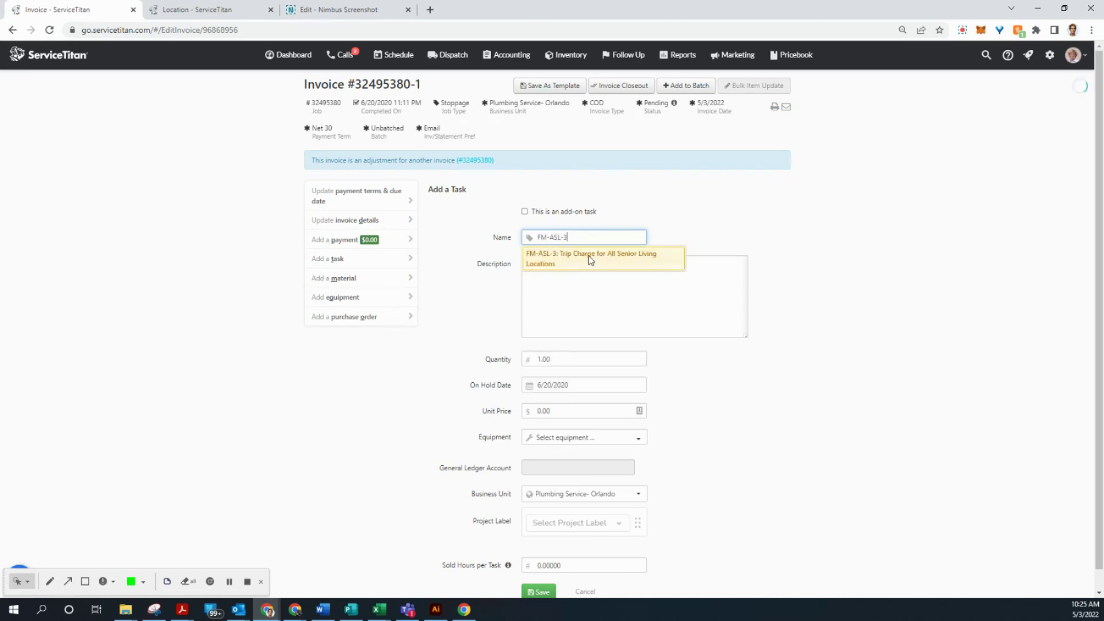
{"action": "left_click", "coordinate": [591, 260]}
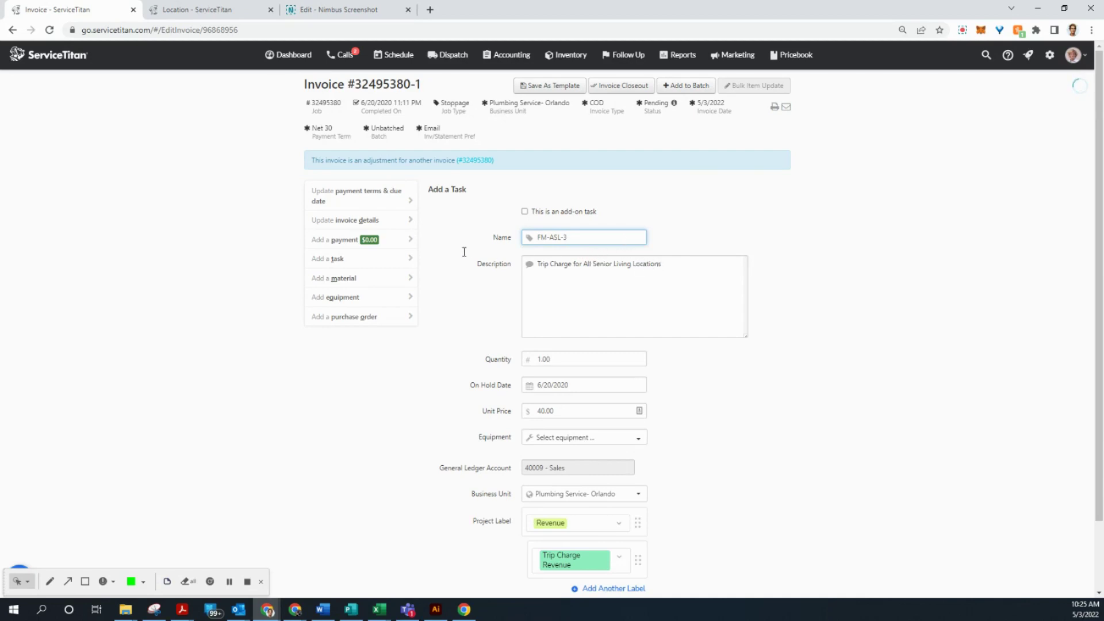
Describe the trip charge as INVOICE ADJUSTMENT with a unit price of -40.00, and save it.
{"action": "key", "text": "Tab"}
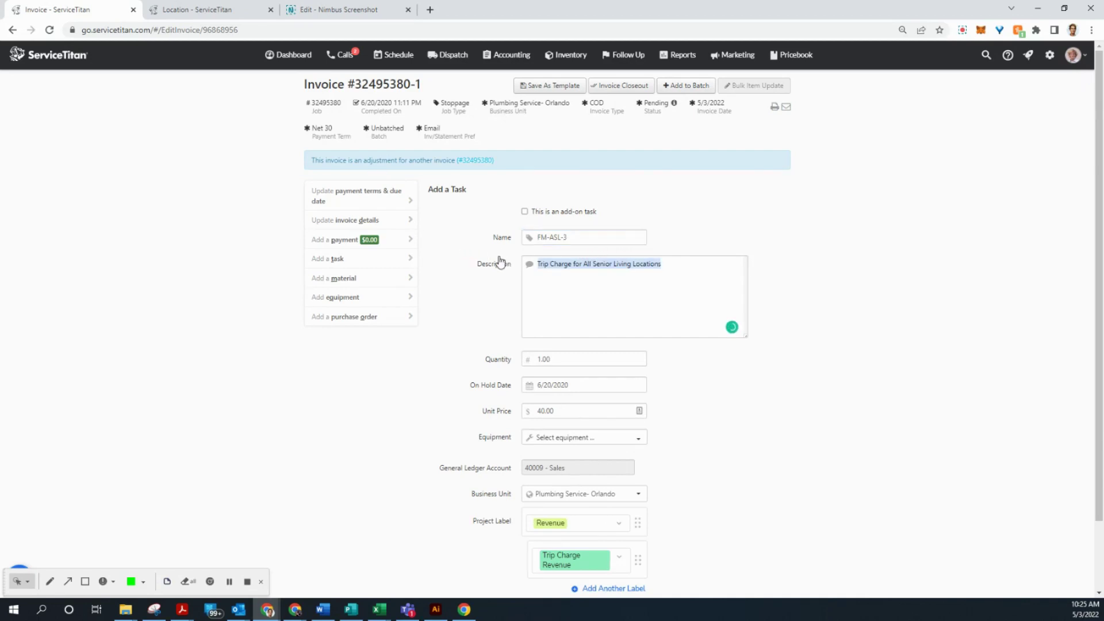
{"action": "type", "text": "INVOICE ADJUS"}
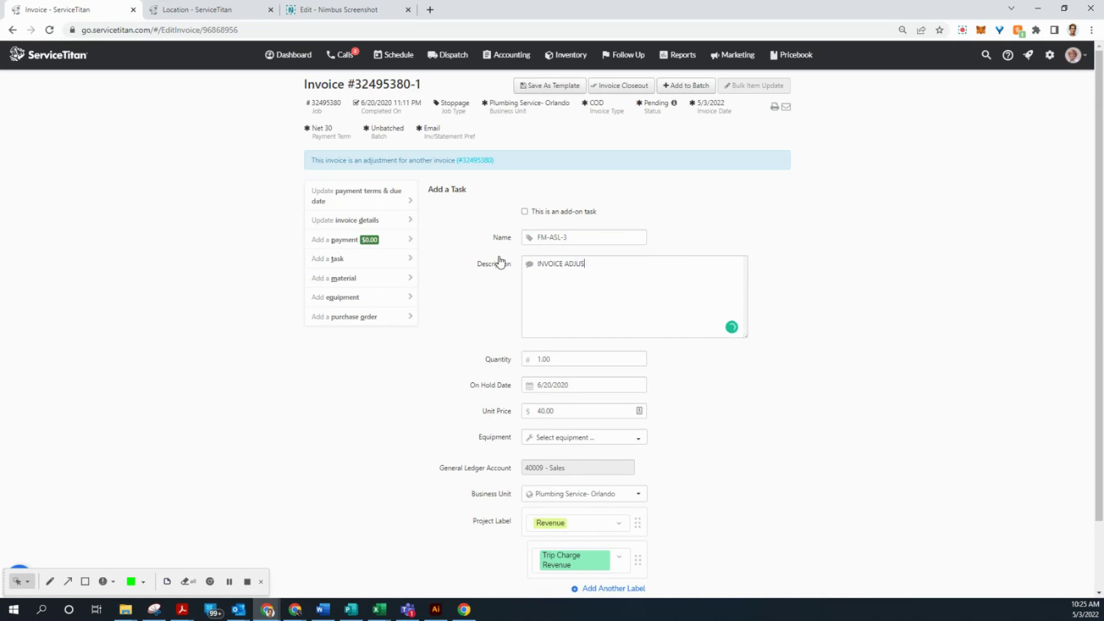
{"action": "type", "text": "TMENT"}
{"action": "key", "text": "ctrl+a"}
{"action": "key", "text": "ctrl+c"}
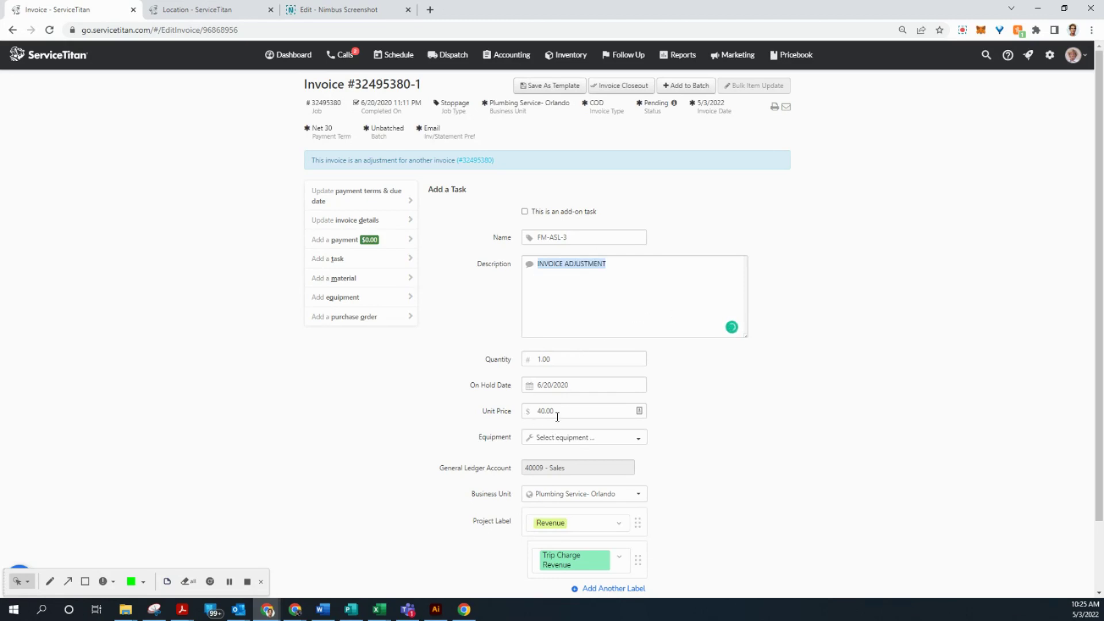
{"action": "left_click", "coordinate": [535, 409]}
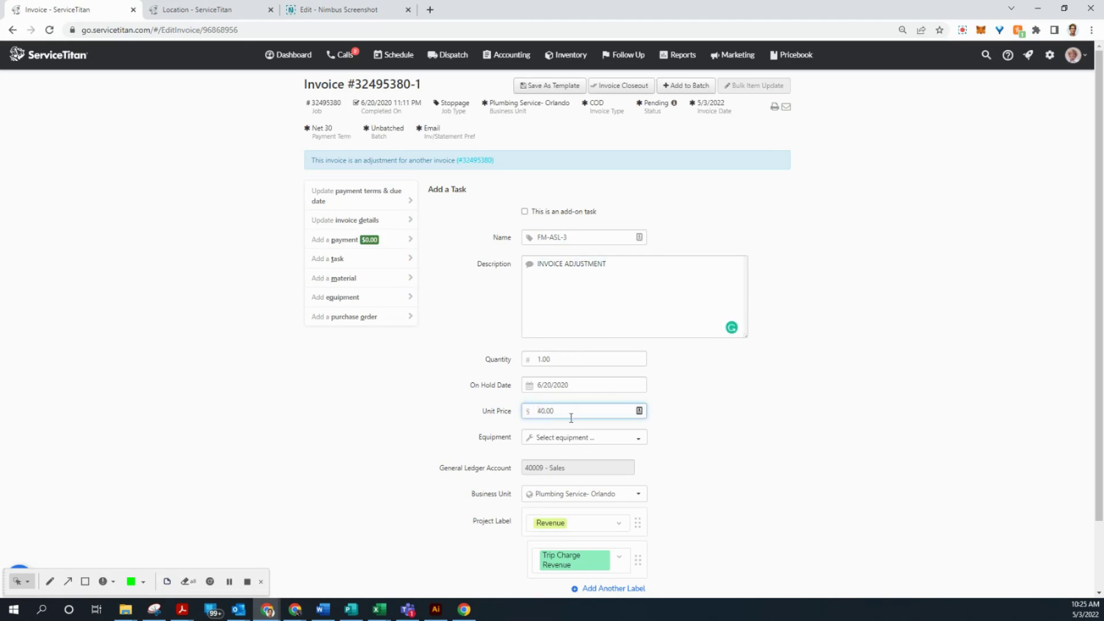
{"action": "type", "text": "-"}
{"action": "scroll", "coordinate": [632, 408], "scroll_direction": "down", "scroll_amount": 2}
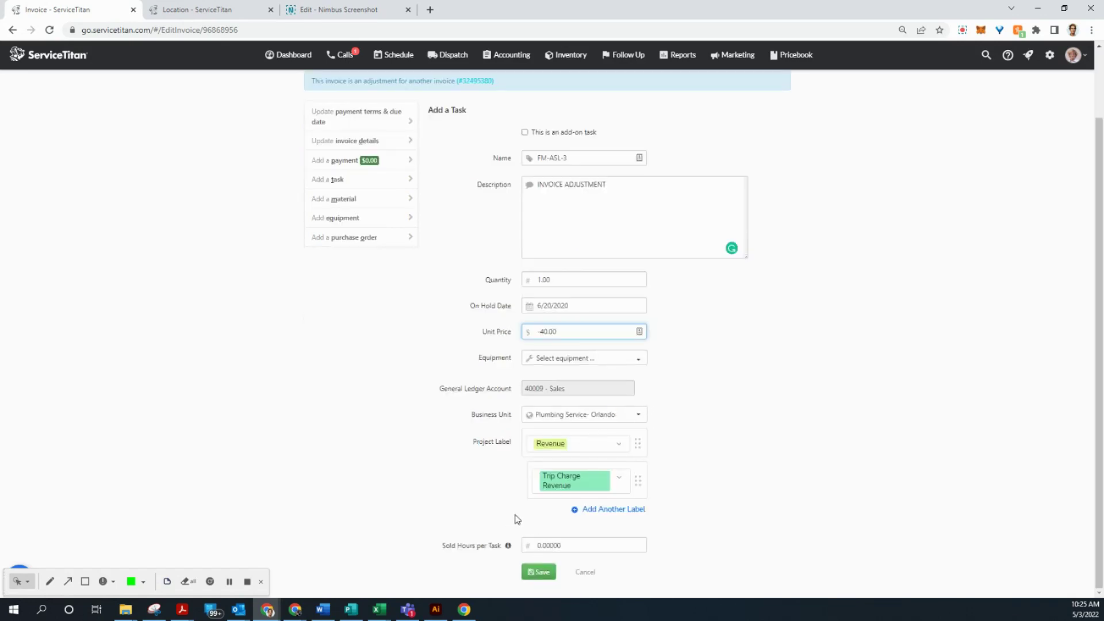
{"action": "left_click", "coordinate": [539, 572]}
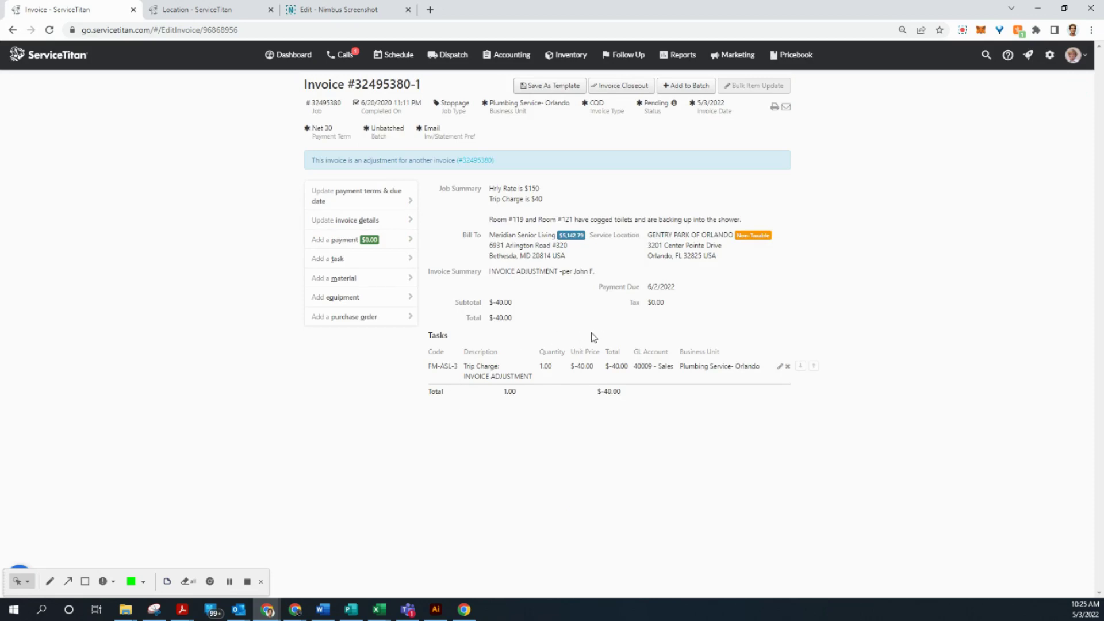
Add task FM-ASL-2, described INVOICE ADJUSTMENT, at -150.00 with -1 sold hours.
{"action": "left_click", "coordinate": [347, 263]}
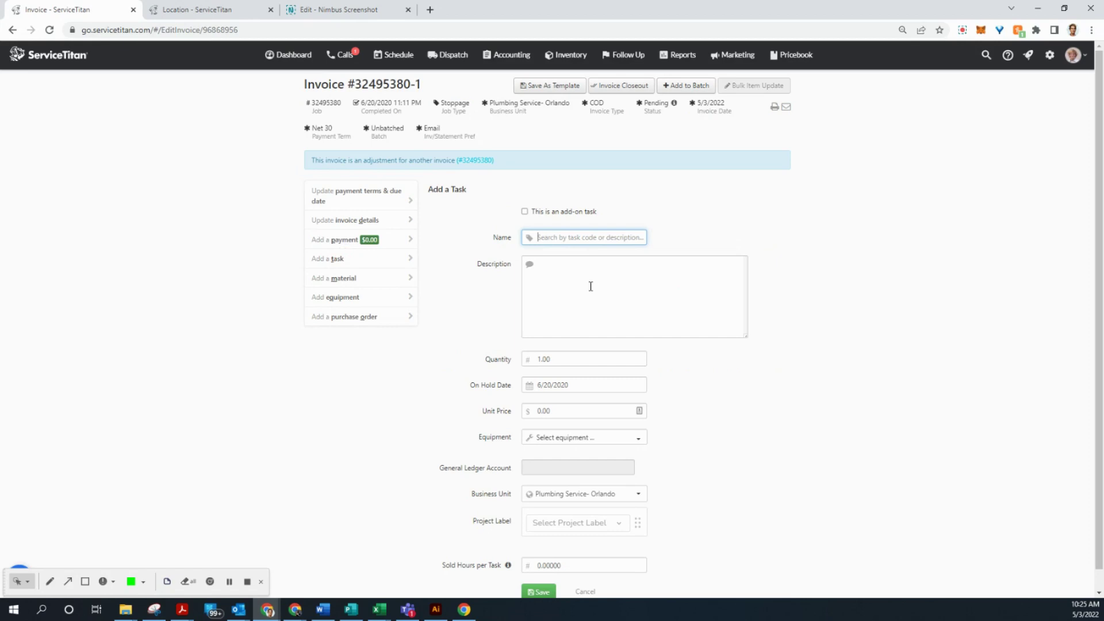
{"action": "type", "text": "FM-ASL-"}
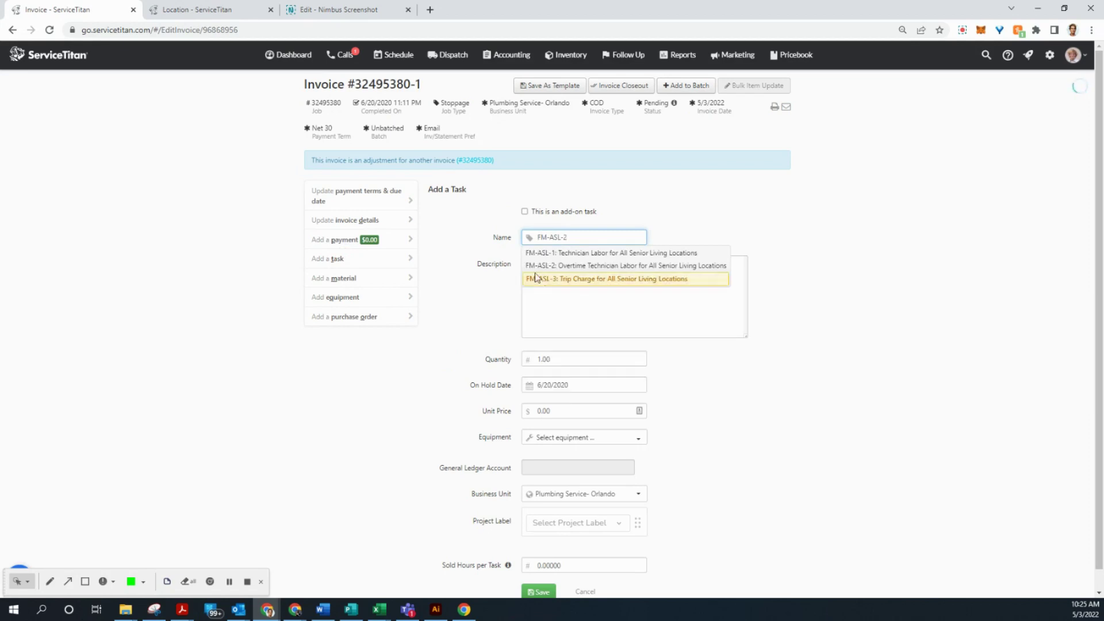
{"action": "type", "text": "2"}
{"action": "left_click", "coordinate": [595, 256]}
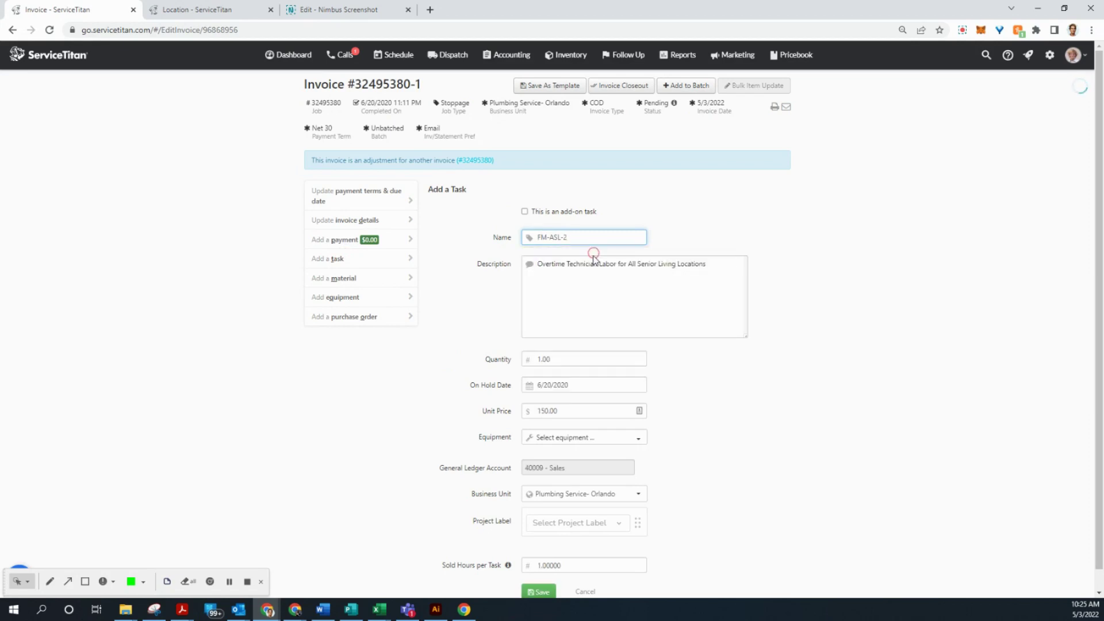
{"action": "left_click_drag", "start_coordinate": [687, 265], "coordinate": [489, 267]}
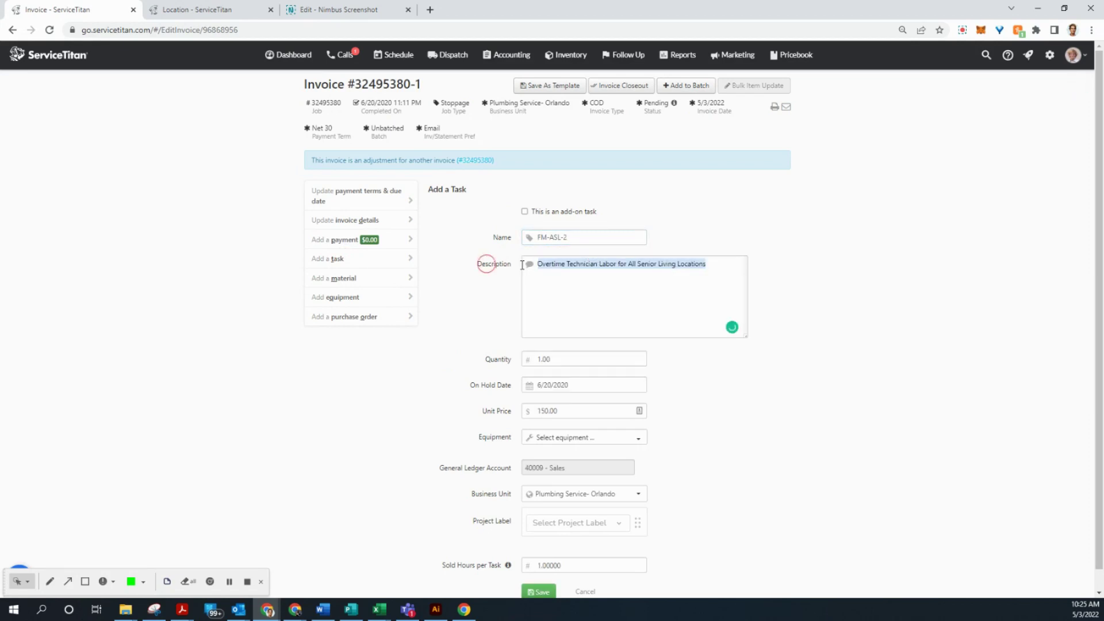
{"action": "key", "text": "ctrl+v"}
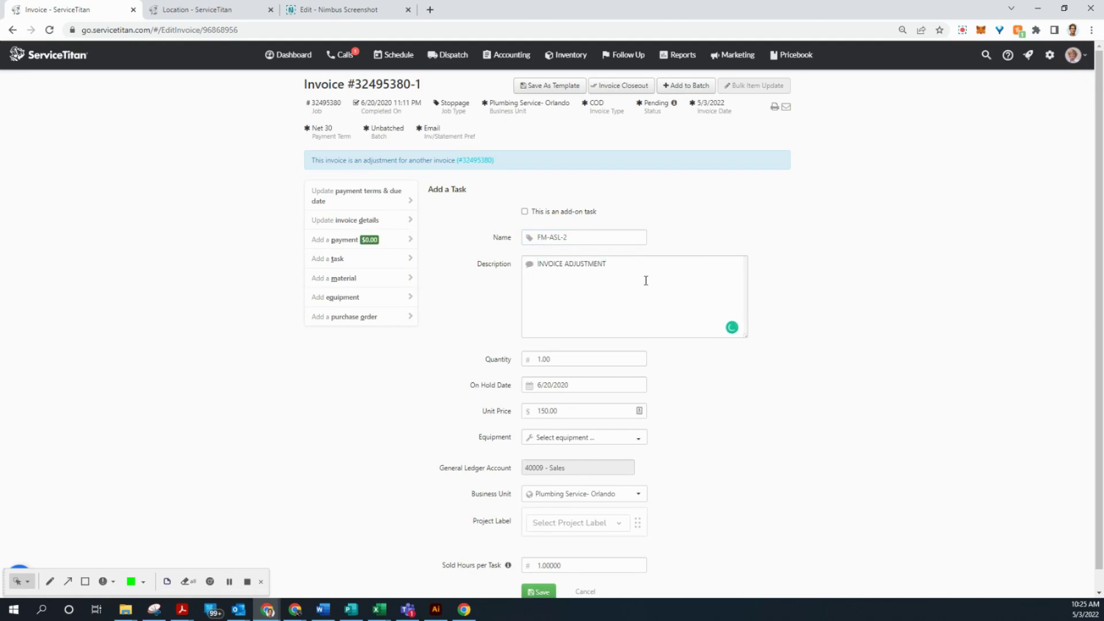
{"action": "scroll", "coordinate": [704, 409], "scroll_direction": "down", "scroll_amount": 1}
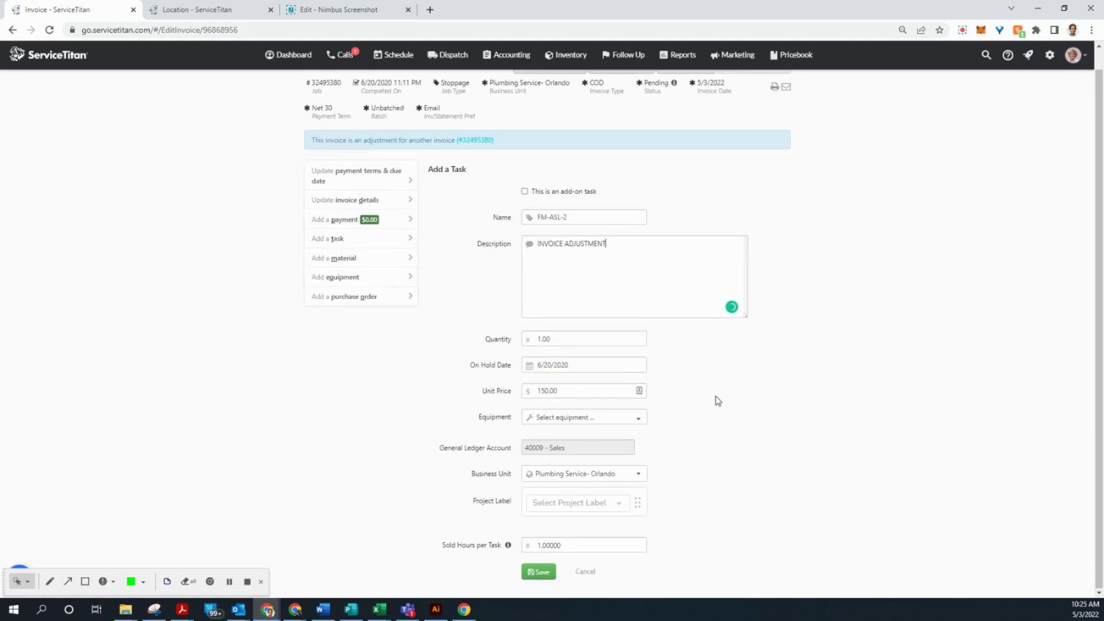
{"action": "left_click", "coordinate": [539, 391]}
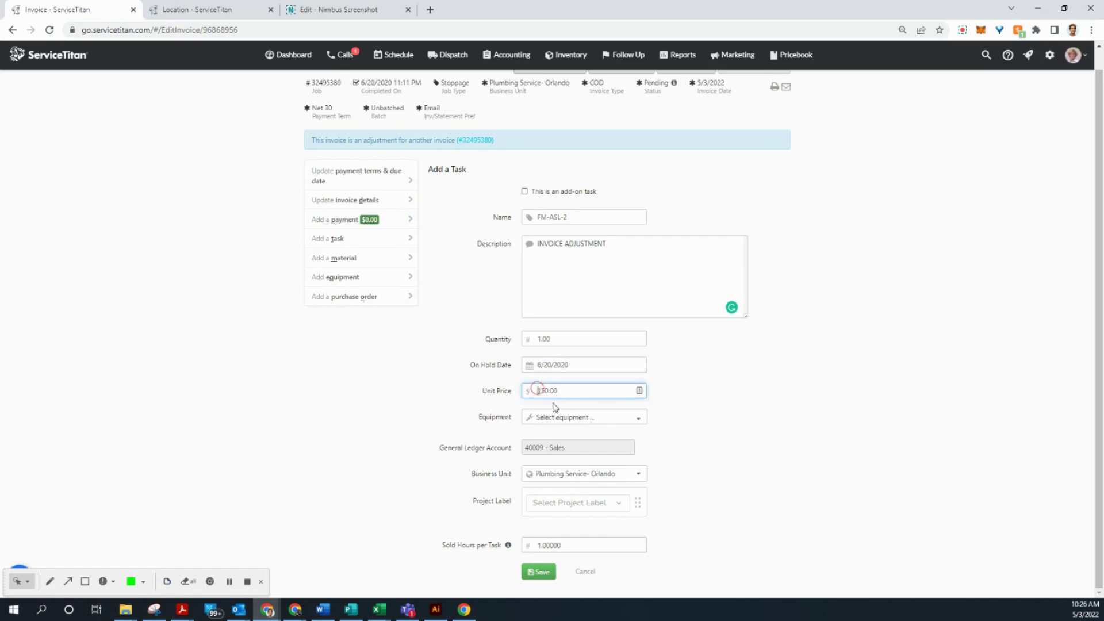
{"action": "type", "text": "-"}
{"action": "left_click", "coordinate": [539, 546]}
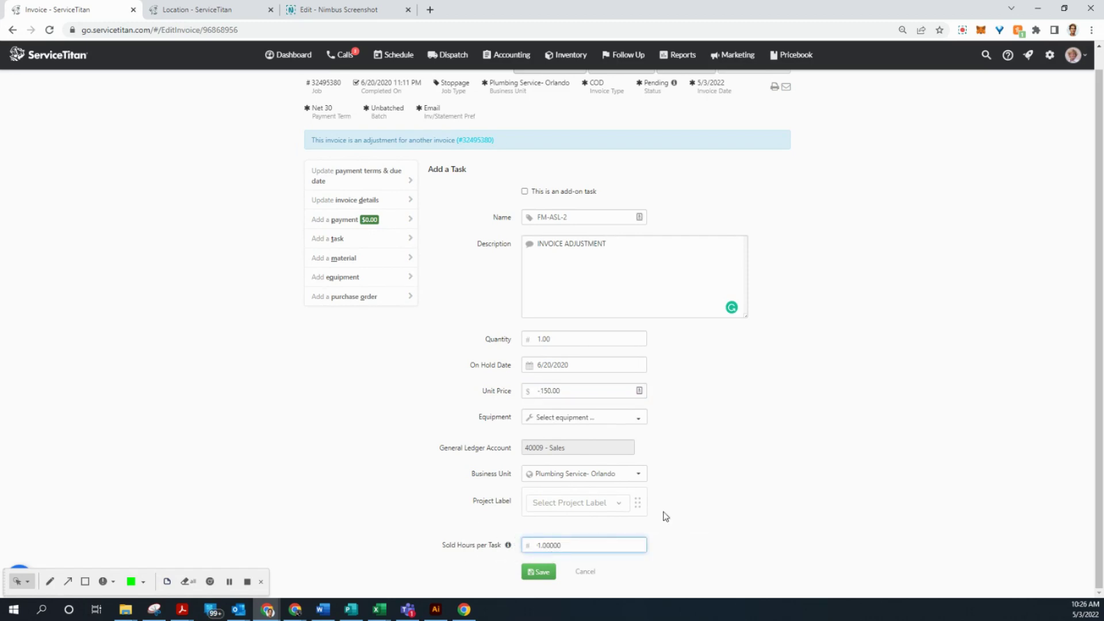
{"action": "type", "text": "-"}
{"action": "left_click", "coordinate": [540, 573]}
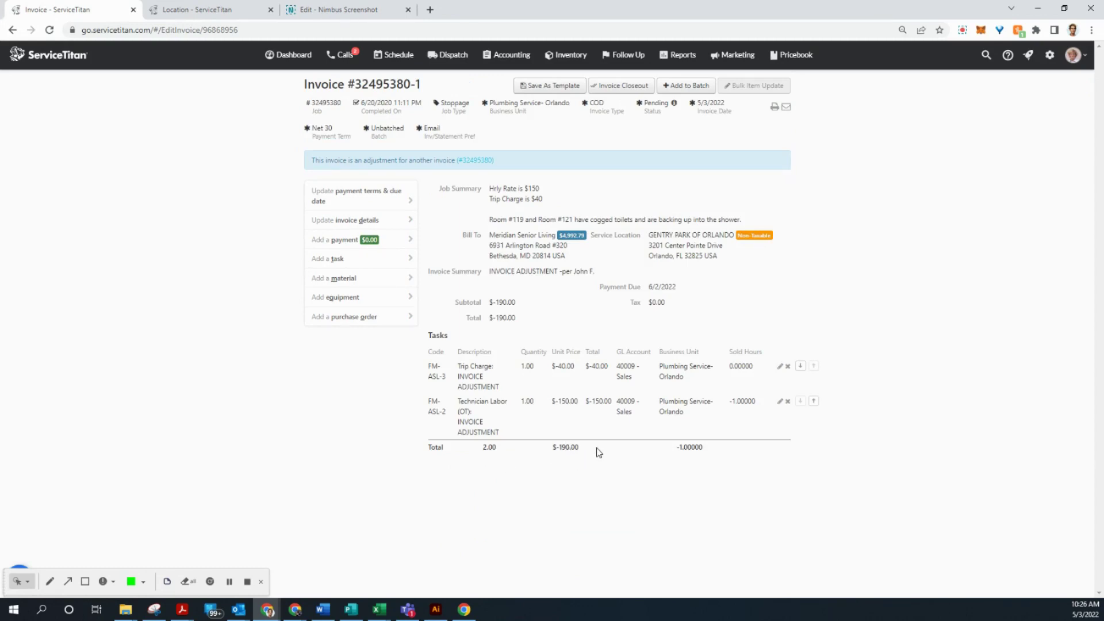
Add a third task using the Misc Service item.
{"action": "left_click", "coordinate": [359, 262]}
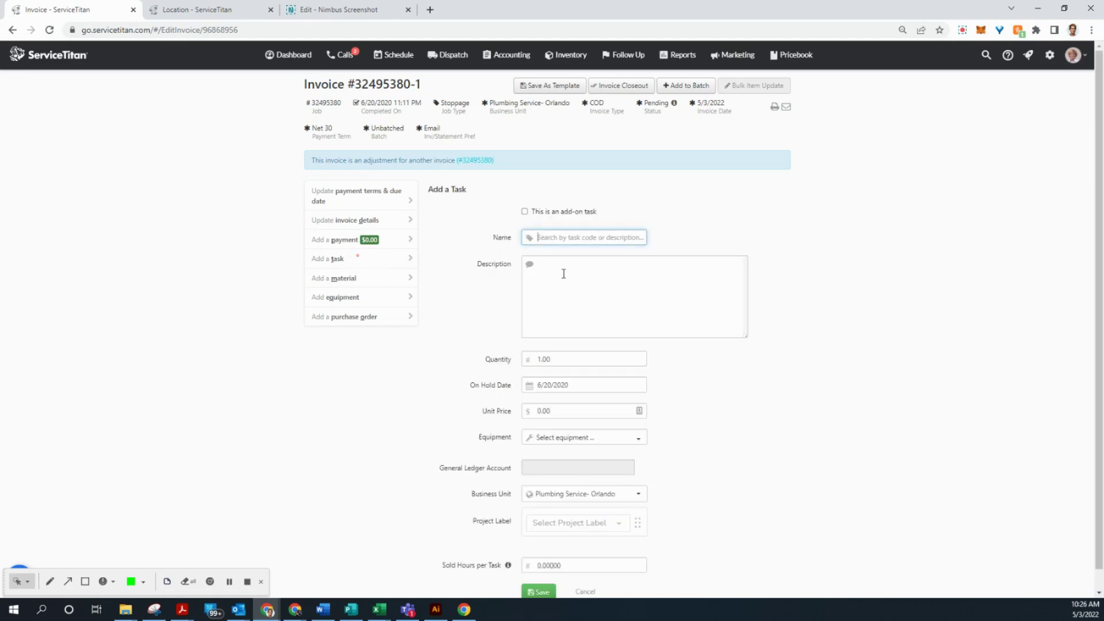
{"action": "type", "text": "MISC-SE"}
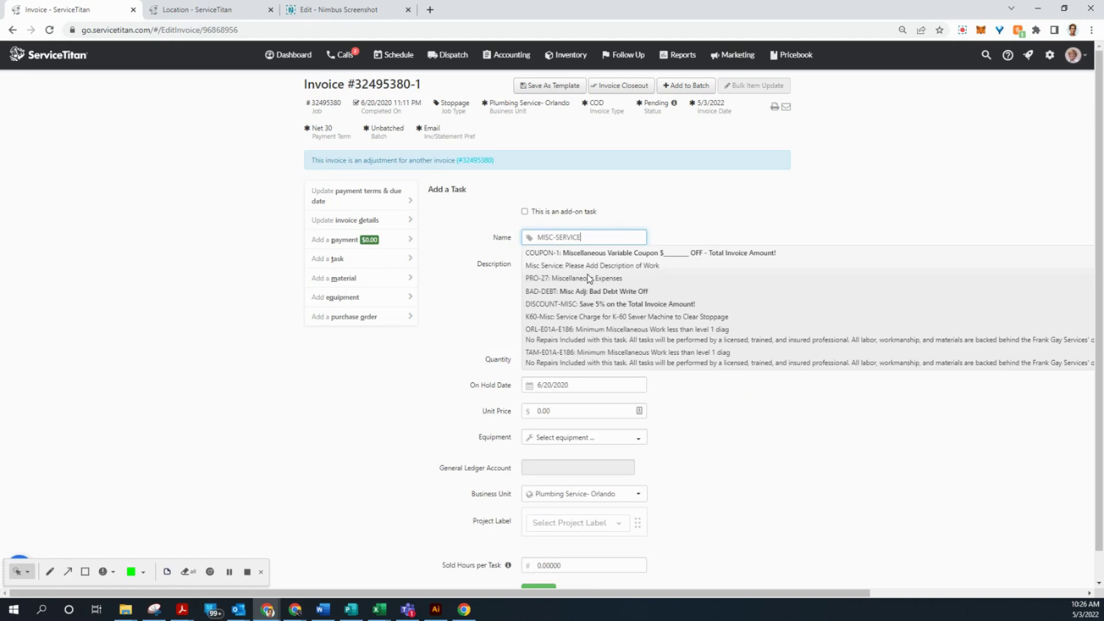
{"action": "type", "text": "RVICE"}
{"action": "left_click", "coordinate": [587, 265]}
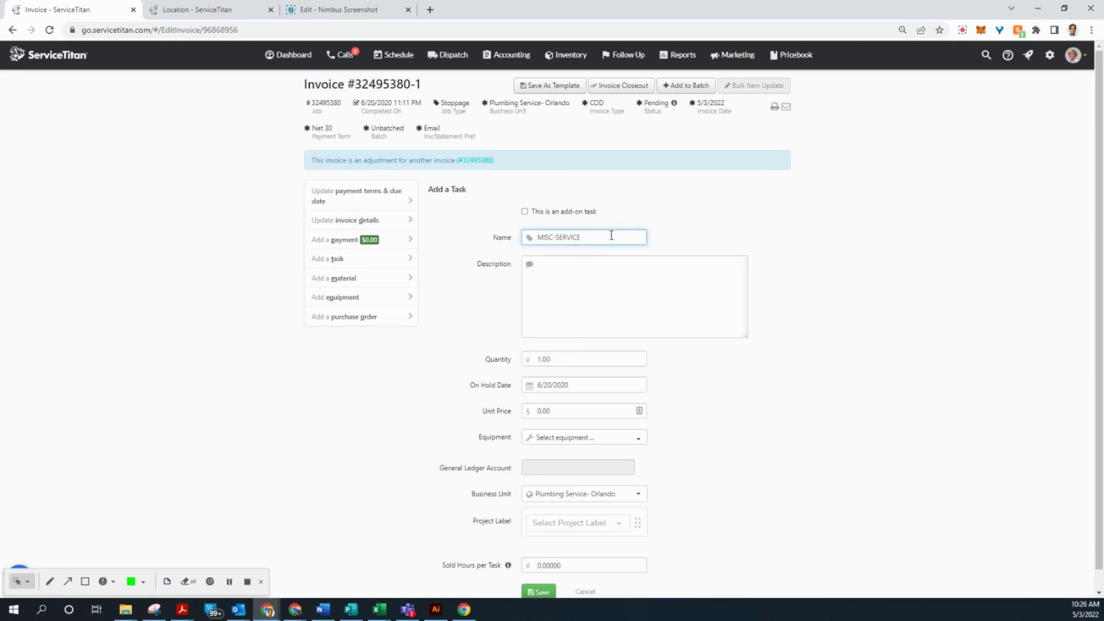
{"action": "key", "text": "BackSpace"}
{"action": "key", "text": "BackSpace"}
{"action": "key", "text": "BackSpace"}
{"action": "key", "text": "BackSpace"}
{"action": "type", "text": "SER"}
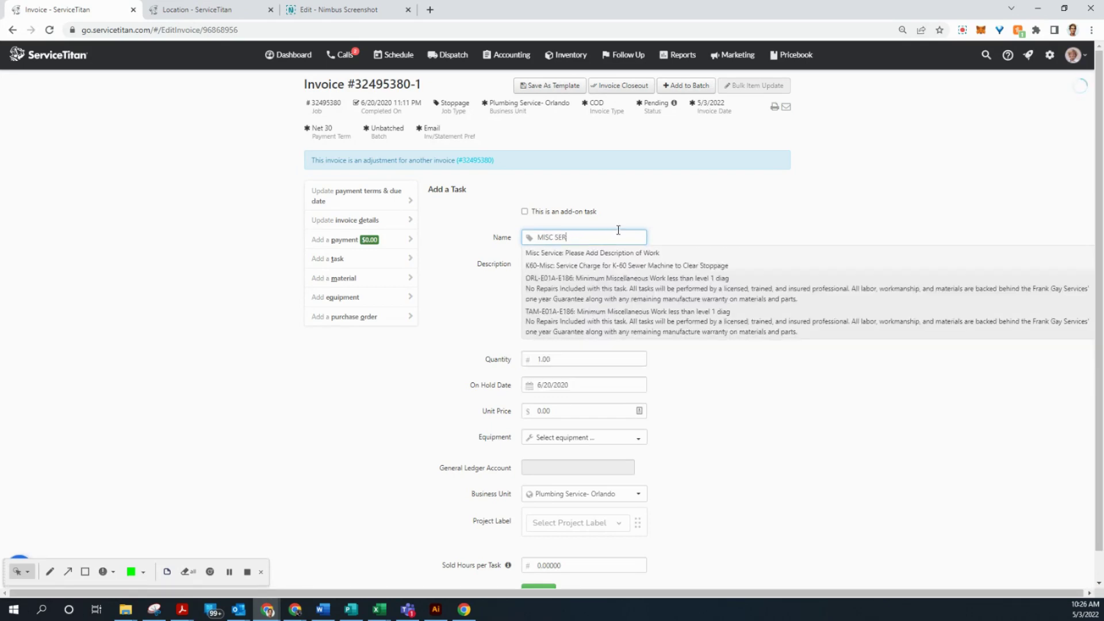
{"action": "left_click", "coordinate": [586, 253]}
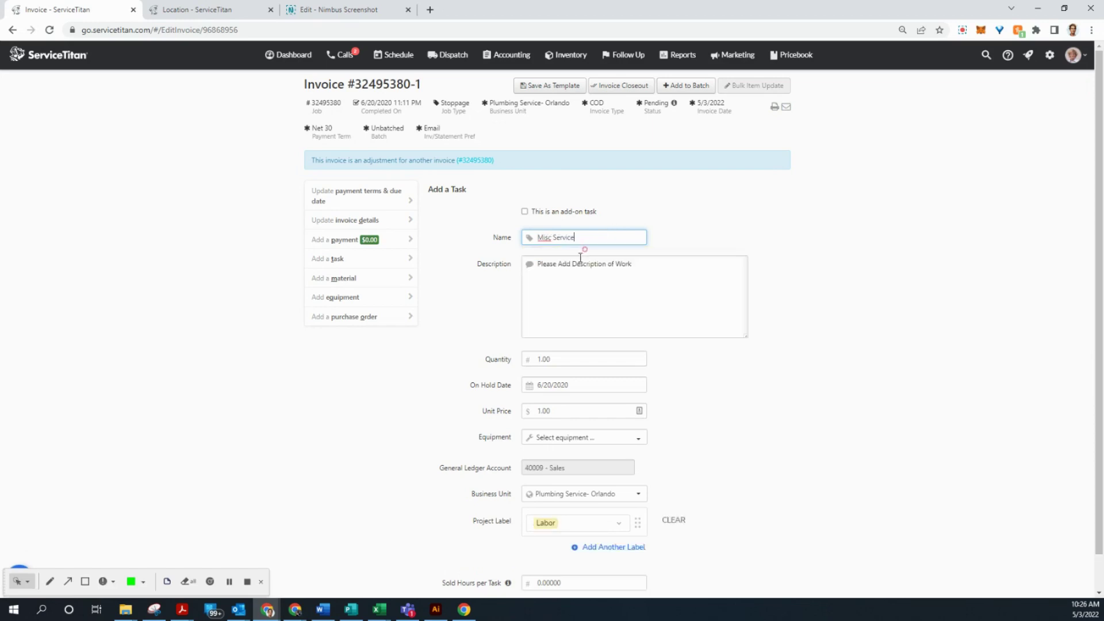
Describe the Misc Service task as K-60 (INVOICE ADJUSTMENT) at -45.00 and save it.
{"action": "left_click", "coordinate": [480, 258]}
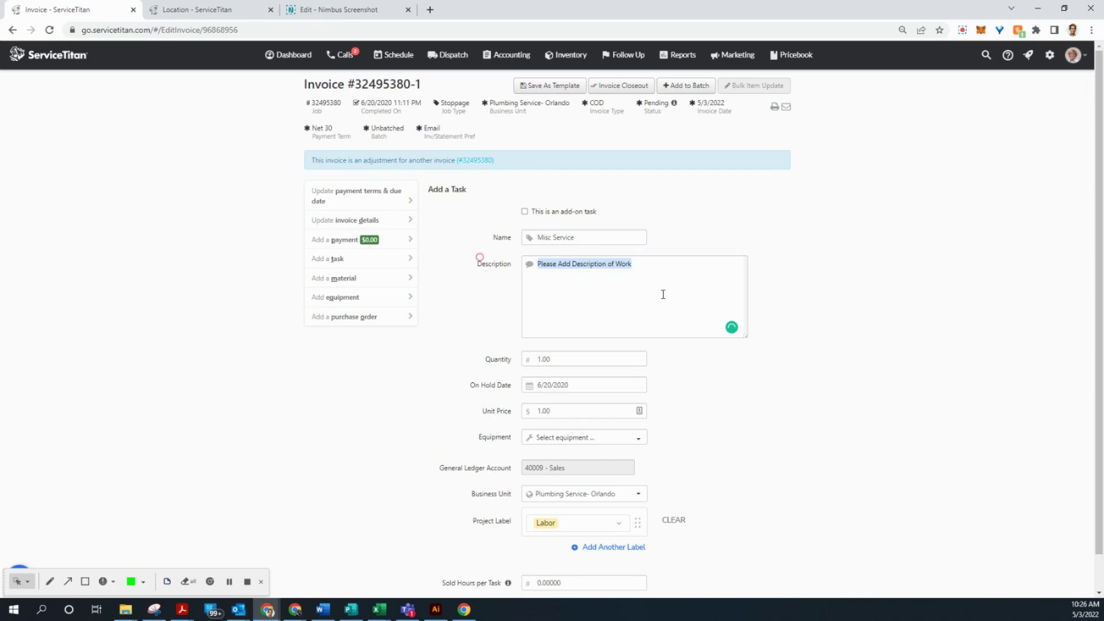
{"action": "type", "text": "K-60 ("}
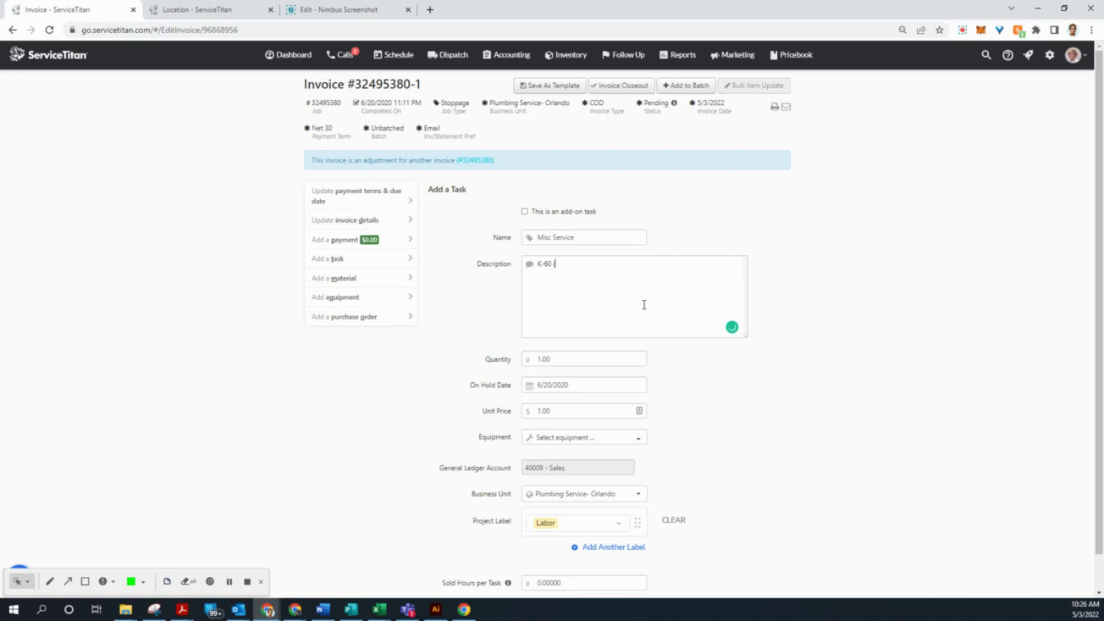
{"action": "type", "text": "INVOICE ADJUSTMENT"}
{"action": "left_click", "coordinate": [538, 411]}
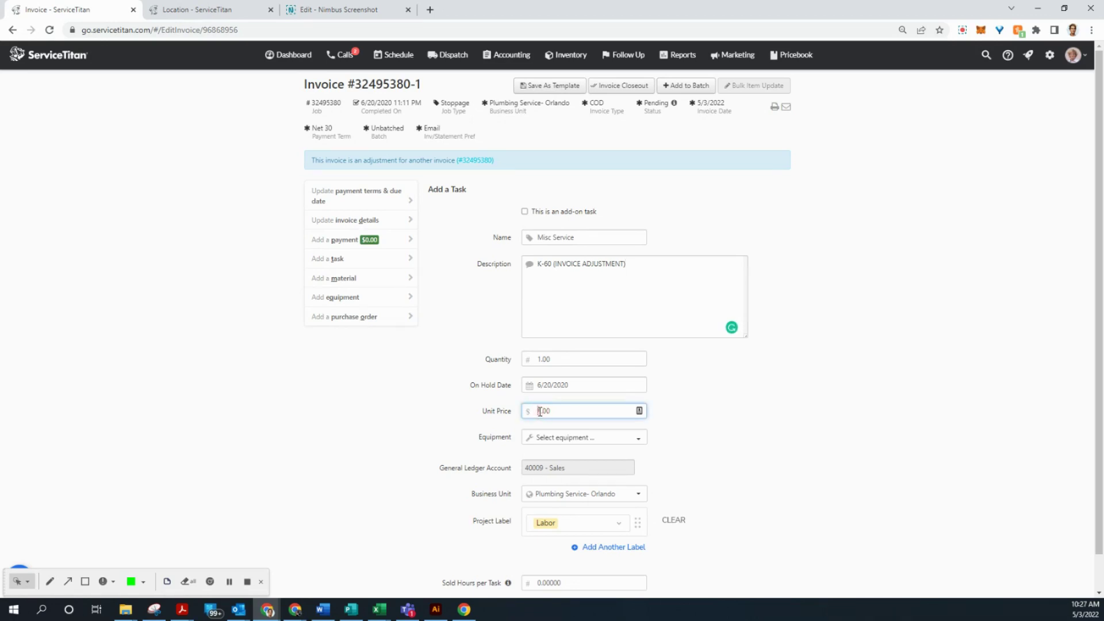
{"action": "left_click_drag", "start_coordinate": [538, 410], "coordinate": [590, 418]}
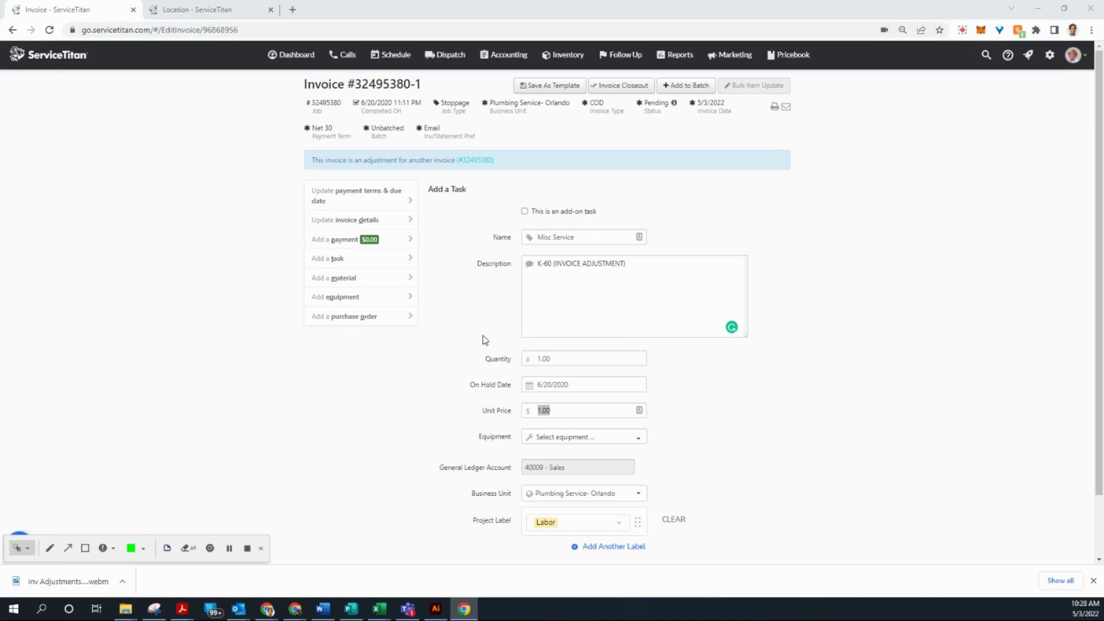
{"action": "left_click", "coordinate": [557, 410]}
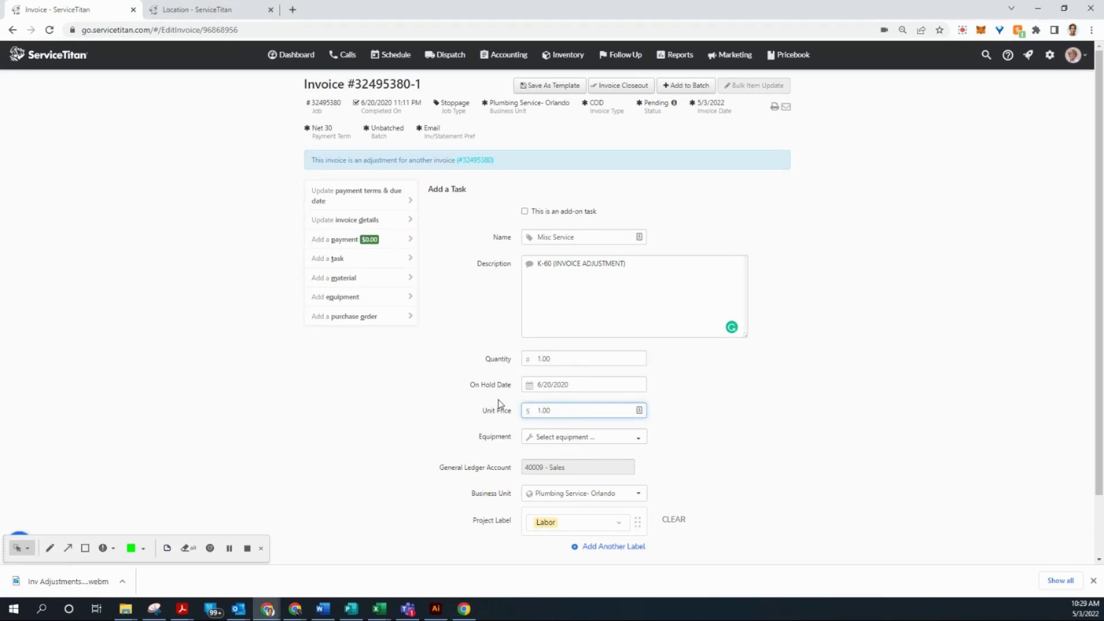
{"action": "key", "text": "ctrl+a"}
{"action": "key", "text": "BackSpace"}
{"action": "left_click", "coordinate": [772, 418]}
{"action": "scroll", "coordinate": [697, 436], "scroll_direction": "down", "scroll_amount": 2}
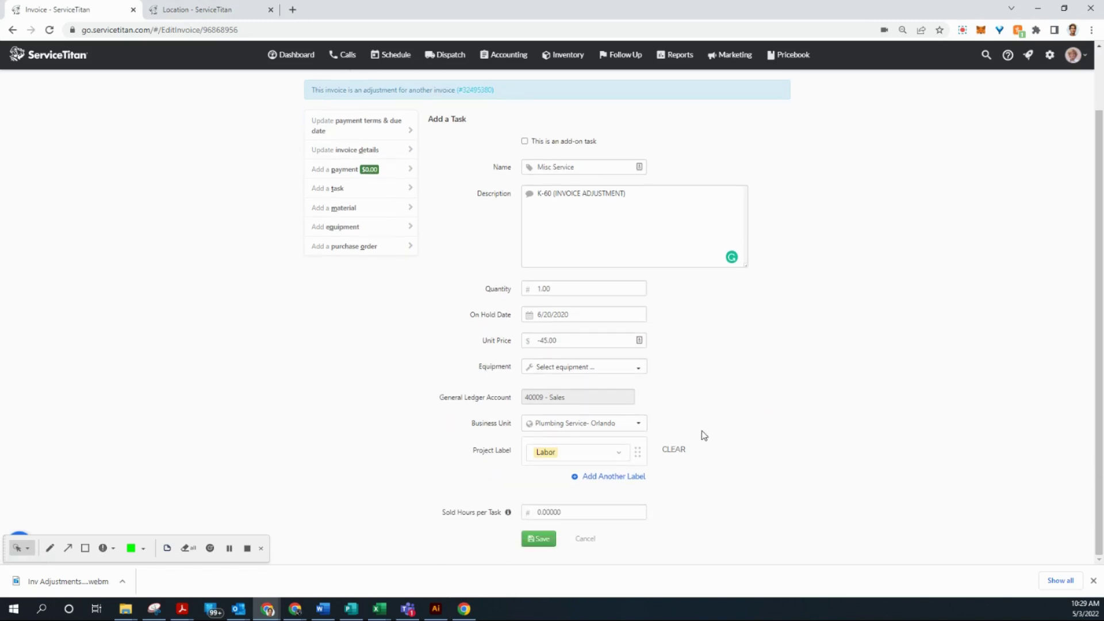
{"action": "left_click", "coordinate": [536, 540]}
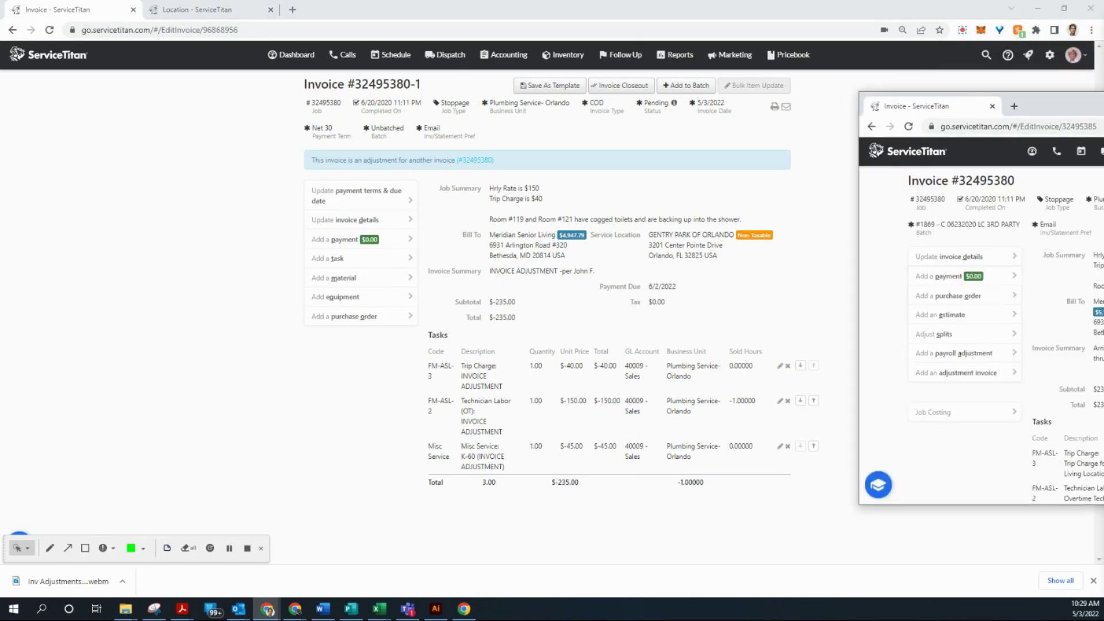
Compare the original invoice 32495380 window's tasks with the adjustment, then close that window.
{"action": "left_click_drag", "start_coordinate": [1092, 103], "coordinate": [622, 56]}
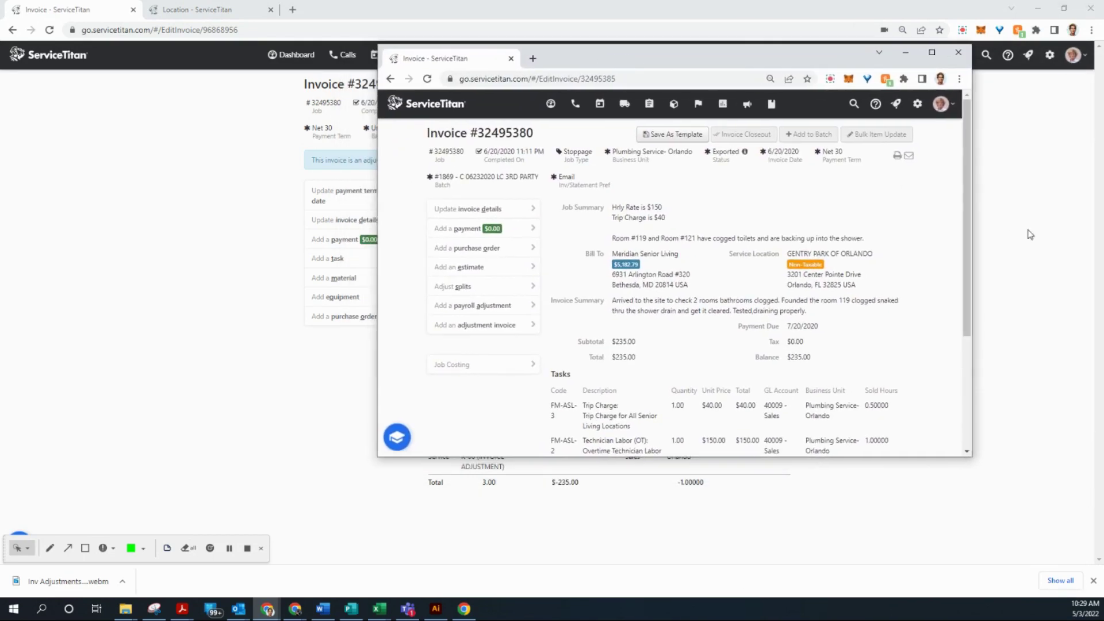
{"action": "left_click_drag", "start_coordinate": [967, 265], "coordinate": [987, 223]}
{"action": "left_click", "coordinate": [677, 45]}
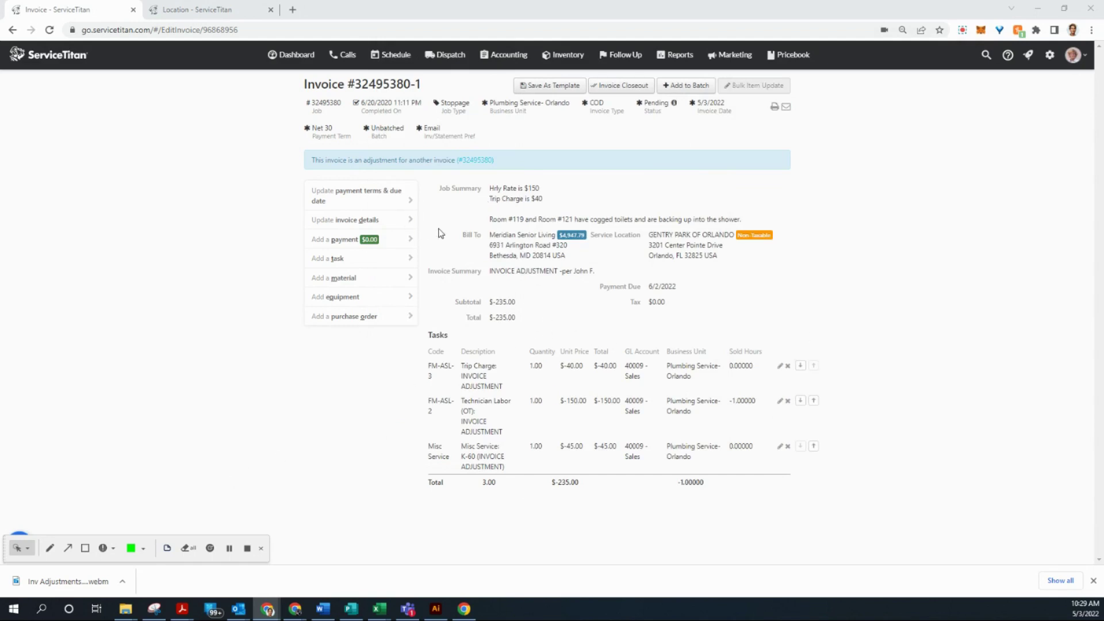
From original invoice #32495380, add and confirm a new adjustment invoice, 32495380-2.
{"action": "left_click", "coordinate": [479, 162]}
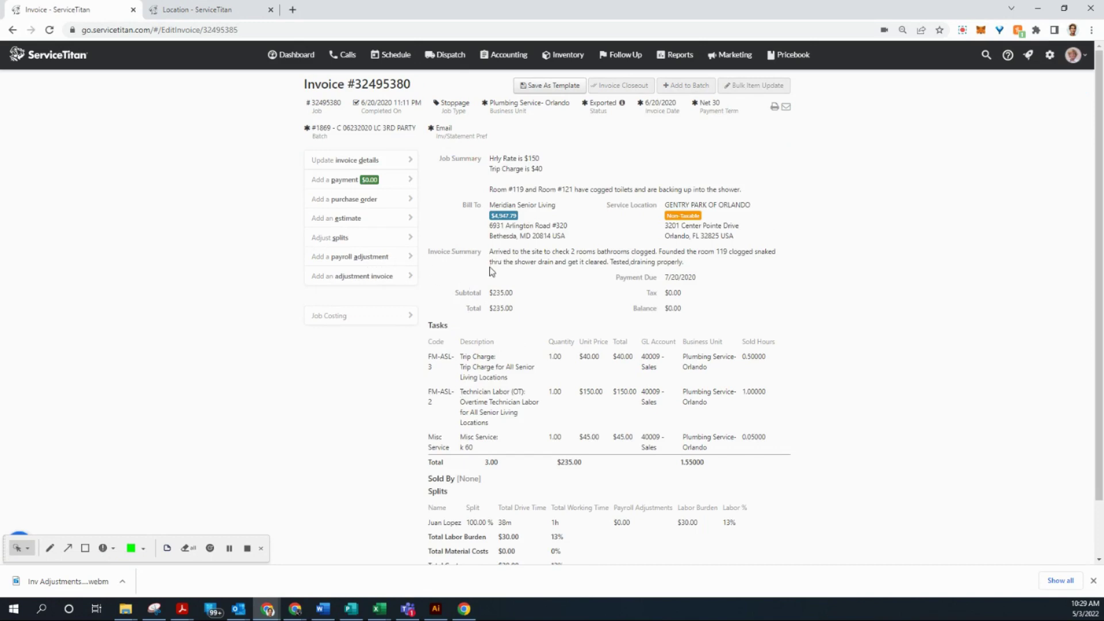
{"action": "left_click", "coordinate": [358, 276]}
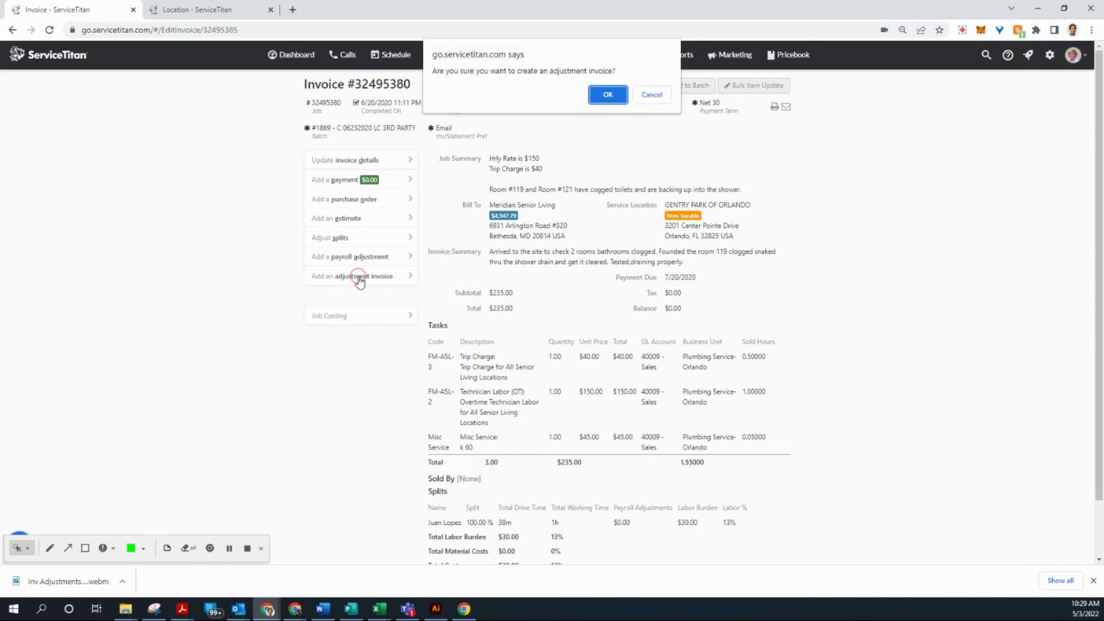
{"action": "left_click", "coordinate": [608, 91]}
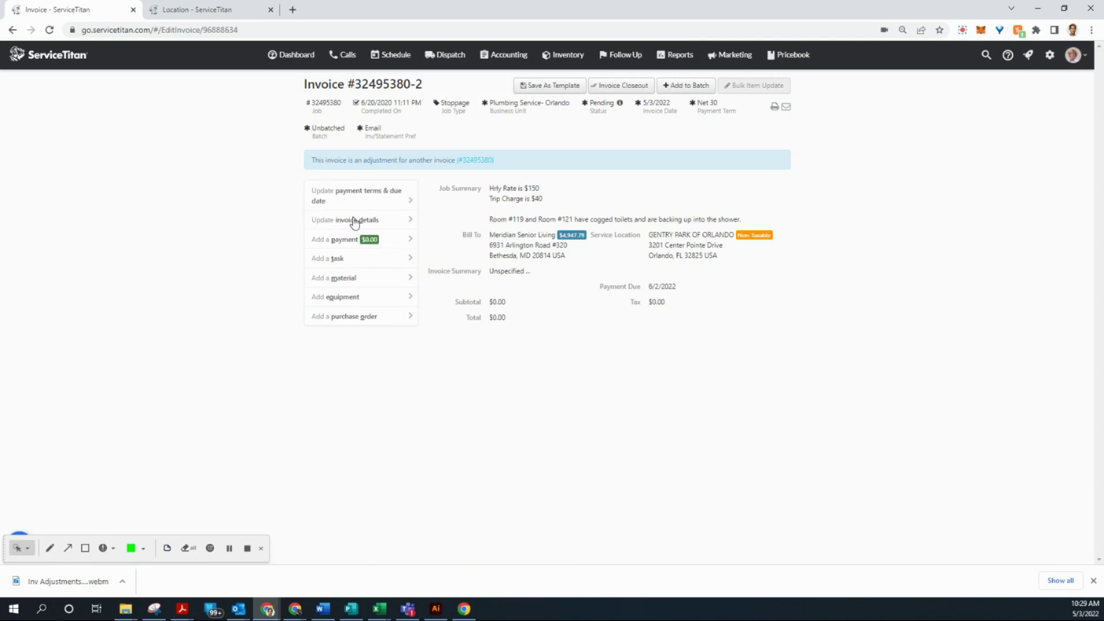
Set the adjustment invoice's type to Net 30.
{"action": "left_click", "coordinate": [376, 222]}
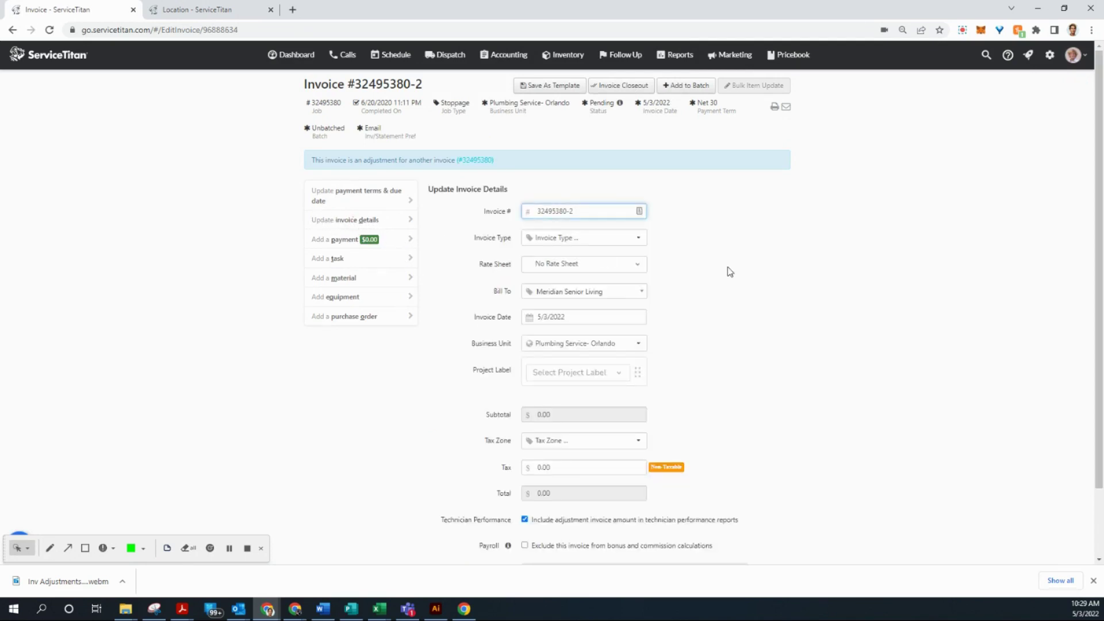
{"action": "left_click", "coordinate": [616, 238]}
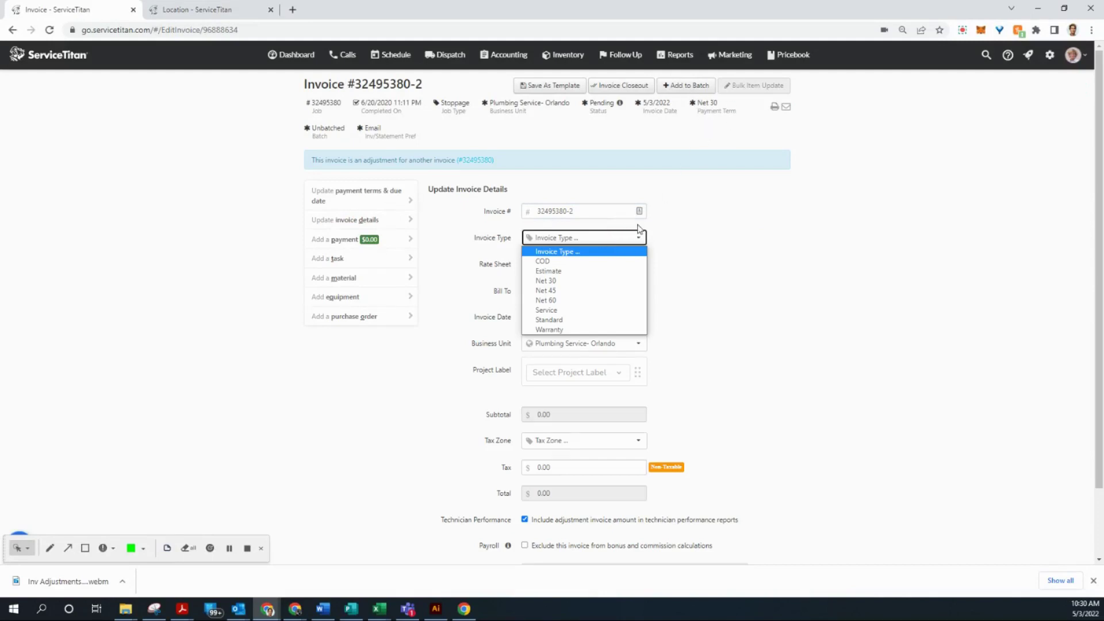
{"action": "left_click", "coordinate": [562, 281]}
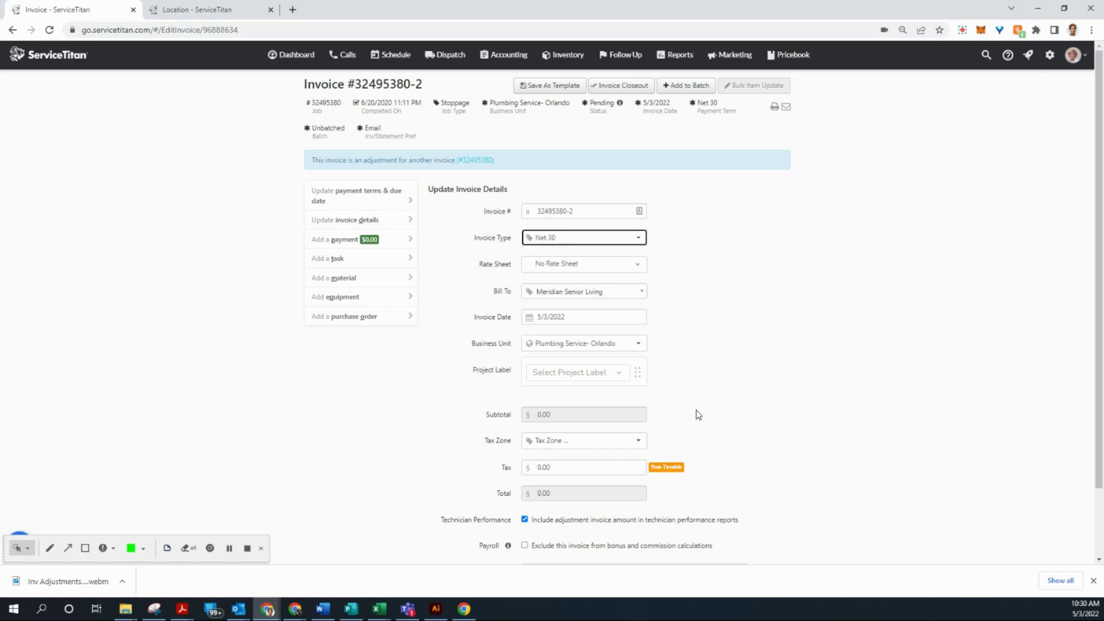
{"action": "scroll", "coordinate": [744, 401], "scroll_direction": "down", "scroll_amount": 2}
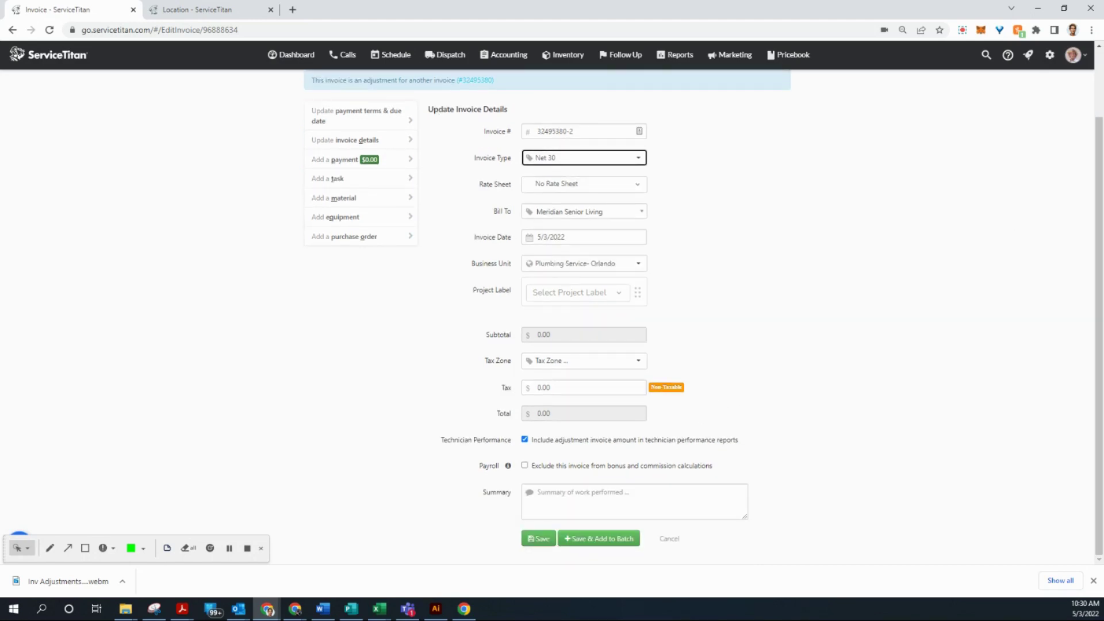
Copy the original invoice's clogged-bathroom work summary into Summary and save.
{"action": "left_click_drag", "start_coordinate": [968, 73], "coordinate": [821, 24]}
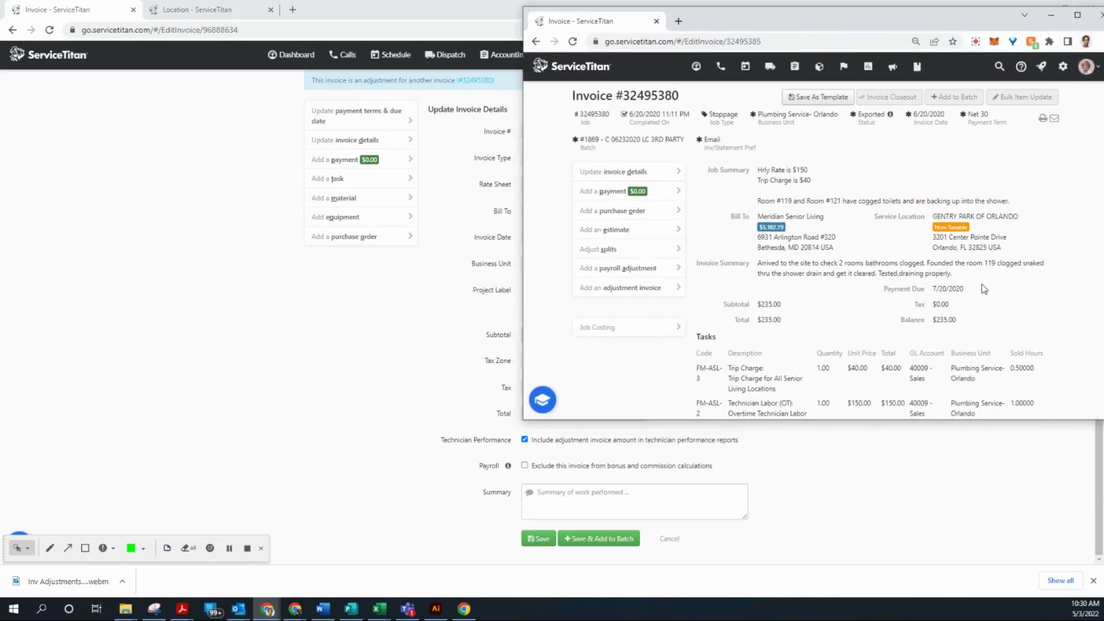
{"action": "left_click_drag", "start_coordinate": [959, 274], "coordinate": [758, 264]}
{"action": "key", "text": "ctrl+c"}
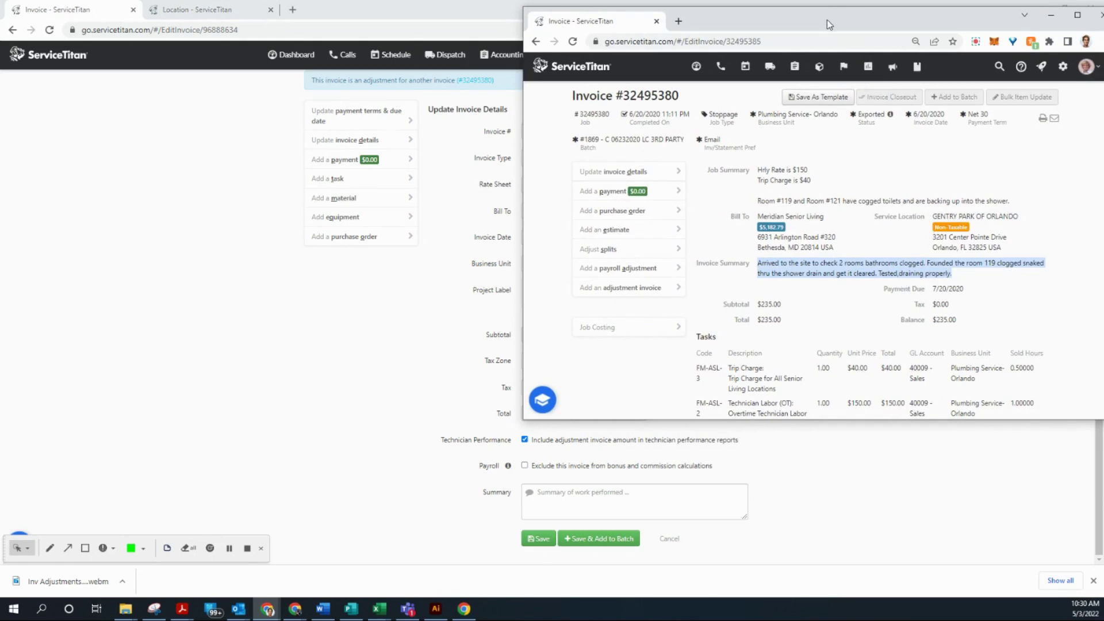
{"action": "left_click", "coordinate": [569, 492]}
{"action": "left_click", "coordinate": [564, 496]}
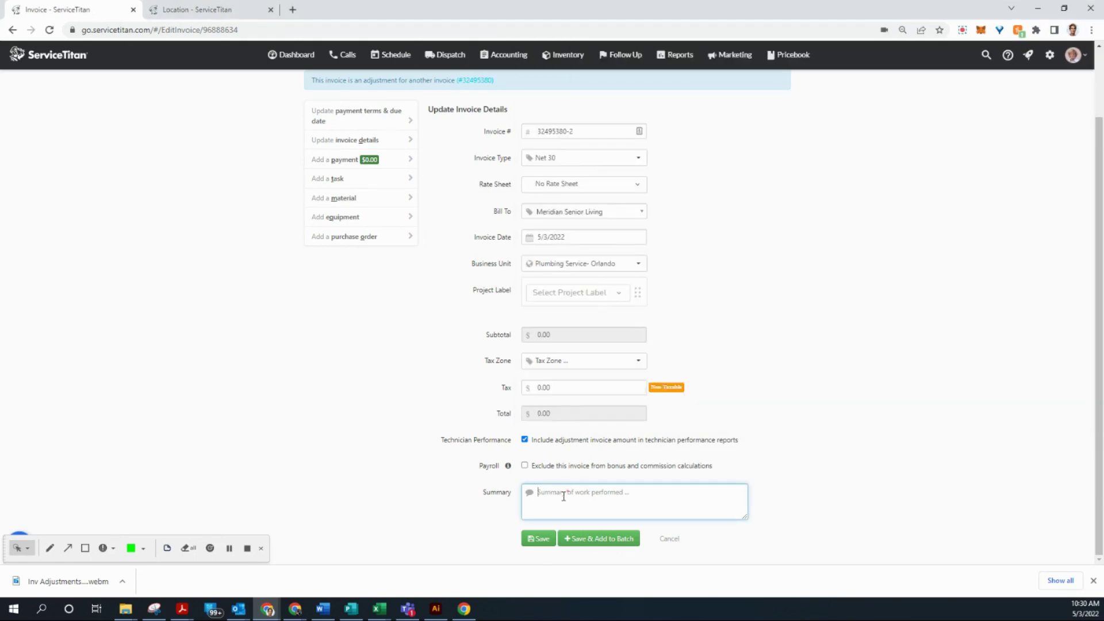
{"action": "key", "text": "ctrl+v"}
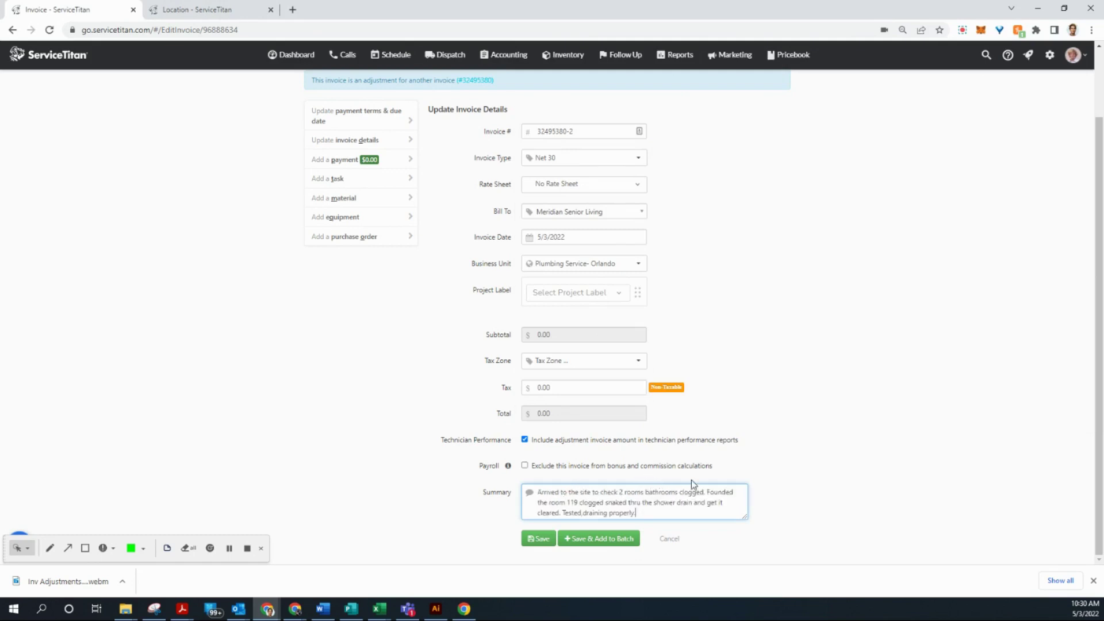
{"action": "right_click", "coordinate": [495, 394]}
{"action": "left_click", "coordinate": [448, 423]}
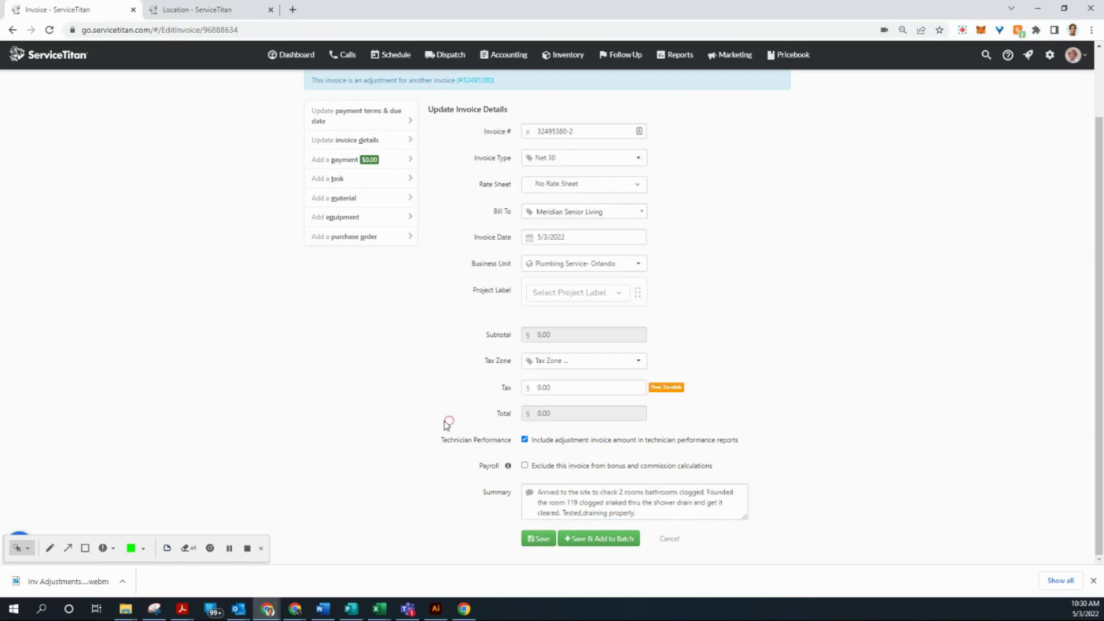
{"action": "left_click", "coordinate": [531, 535]}
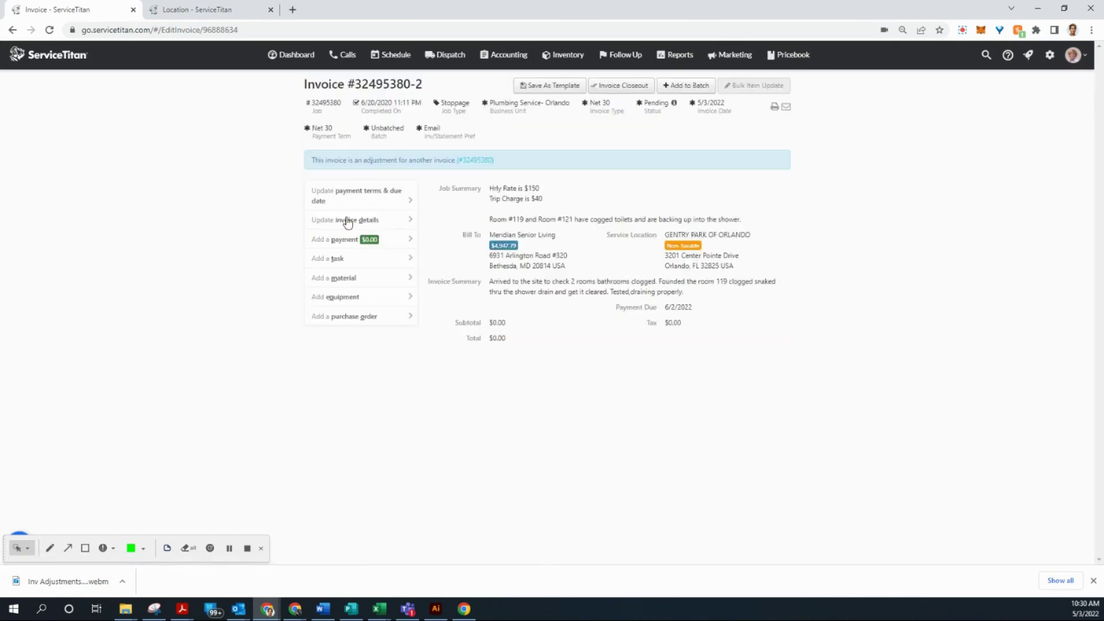
{"action": "left_click", "coordinate": [383, 220]}
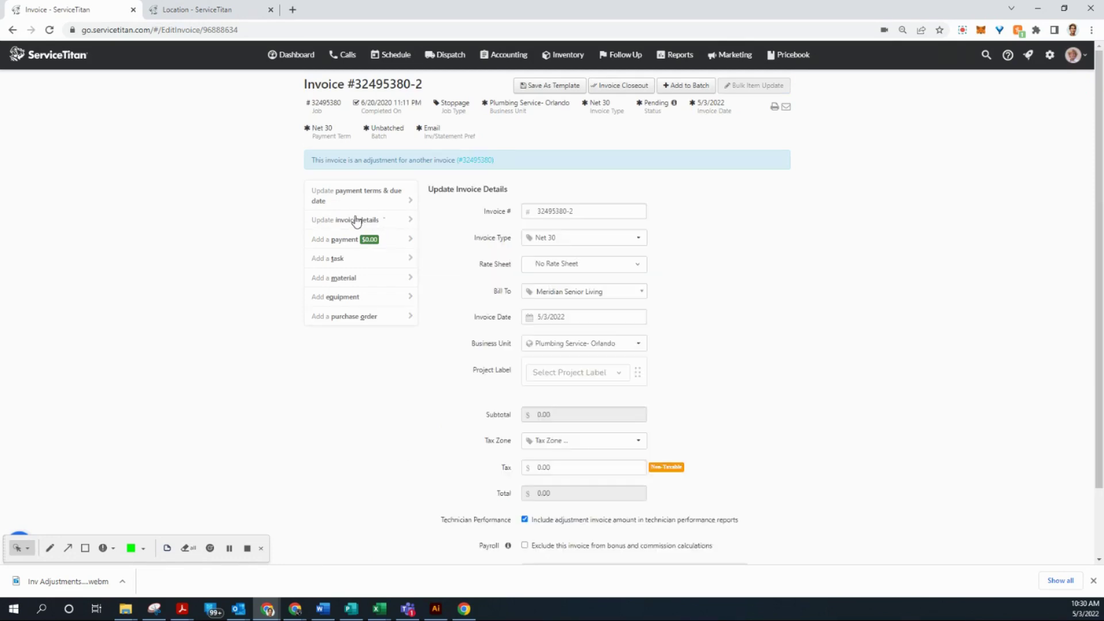
{"action": "left_click", "coordinate": [606, 293]}
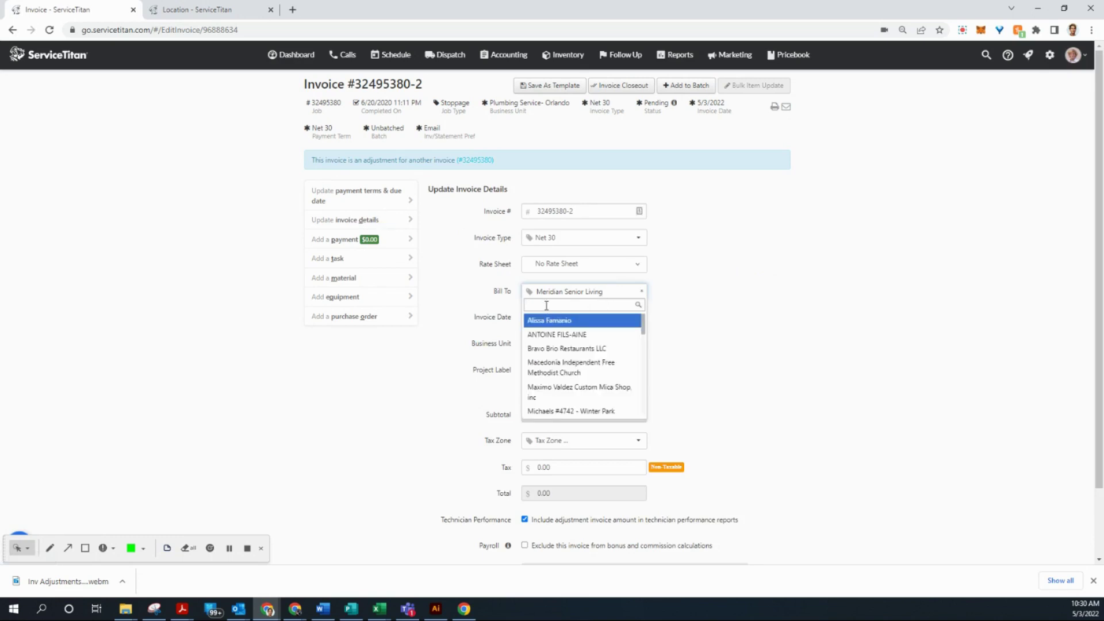
{"action": "type", "text": "gE"}
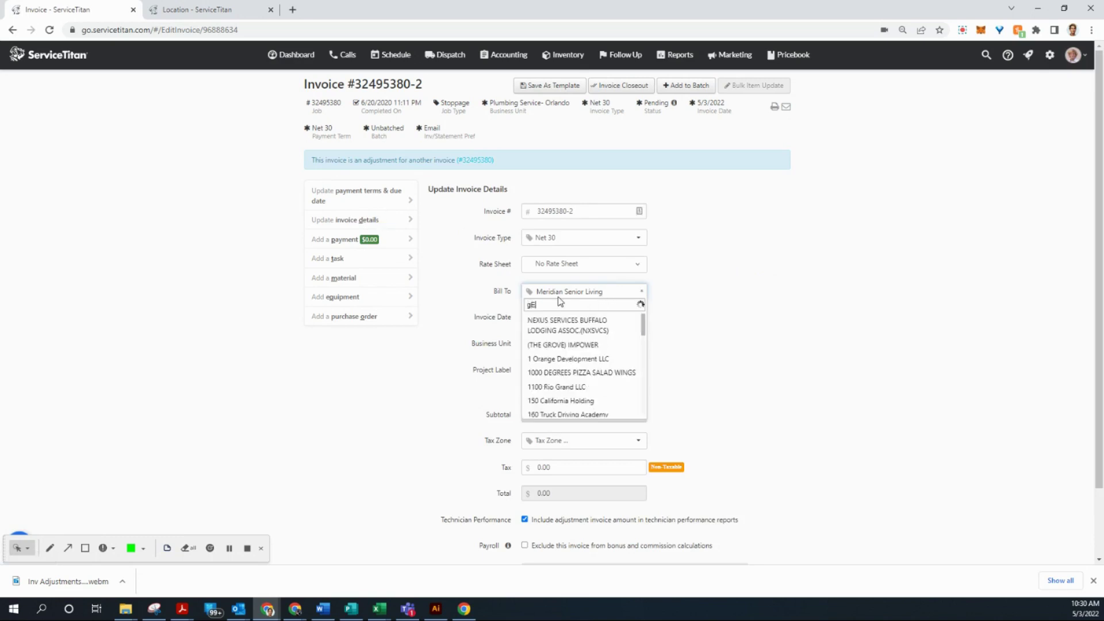
{"action": "type", "text": "Gentry"}
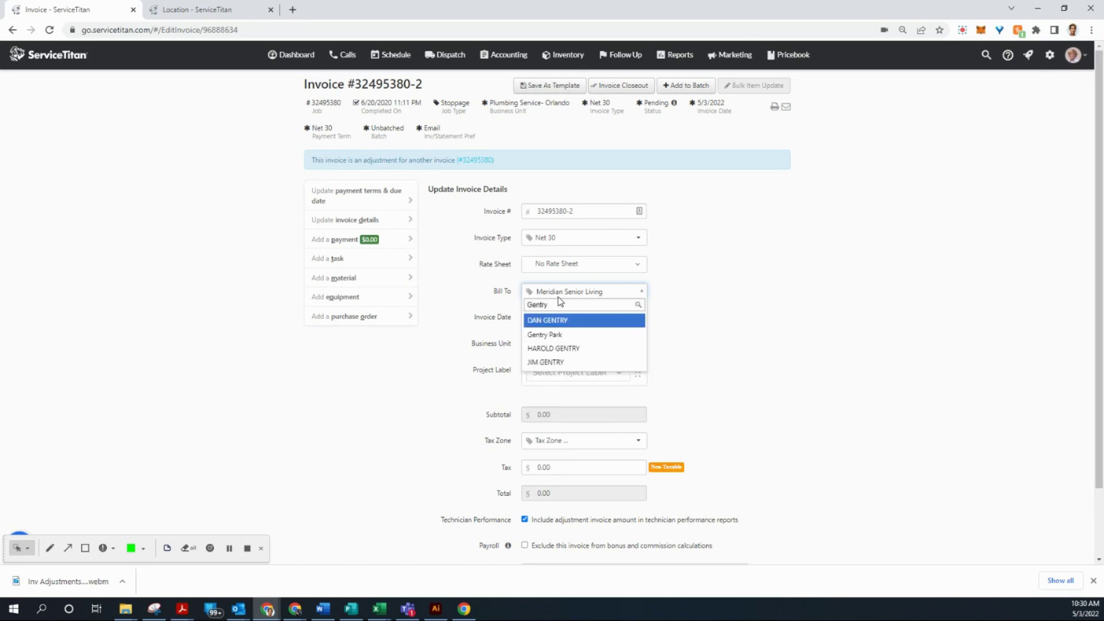
{"action": "left_click", "coordinate": [554, 338]}
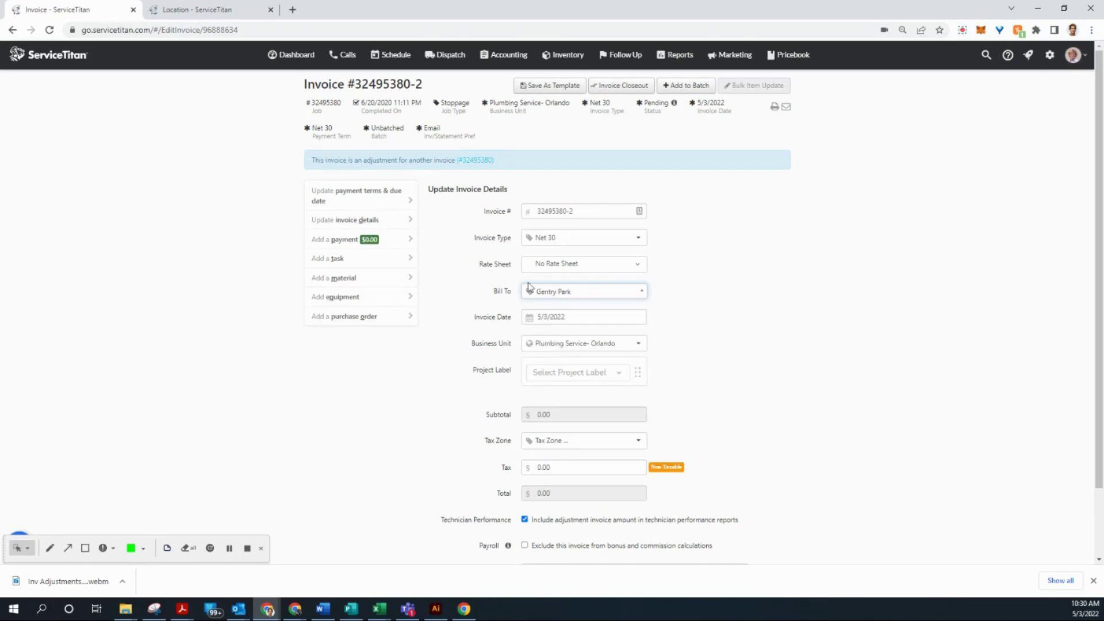
{"action": "scroll", "coordinate": [477, 370], "scroll_direction": "down", "scroll_amount": 2}
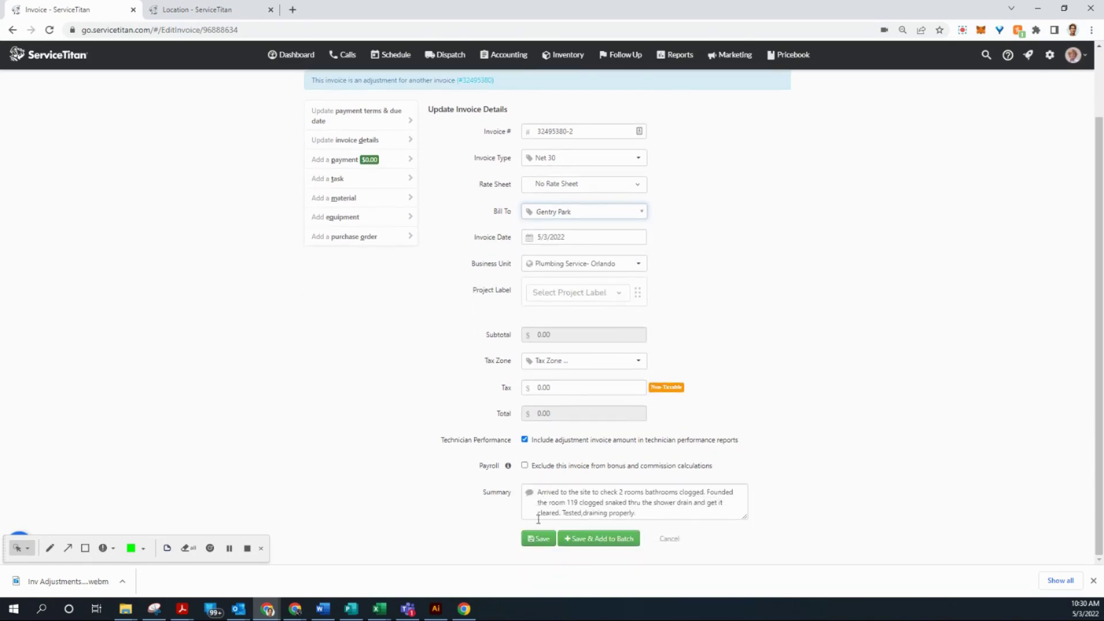
{"action": "left_click", "coordinate": [539, 539]}
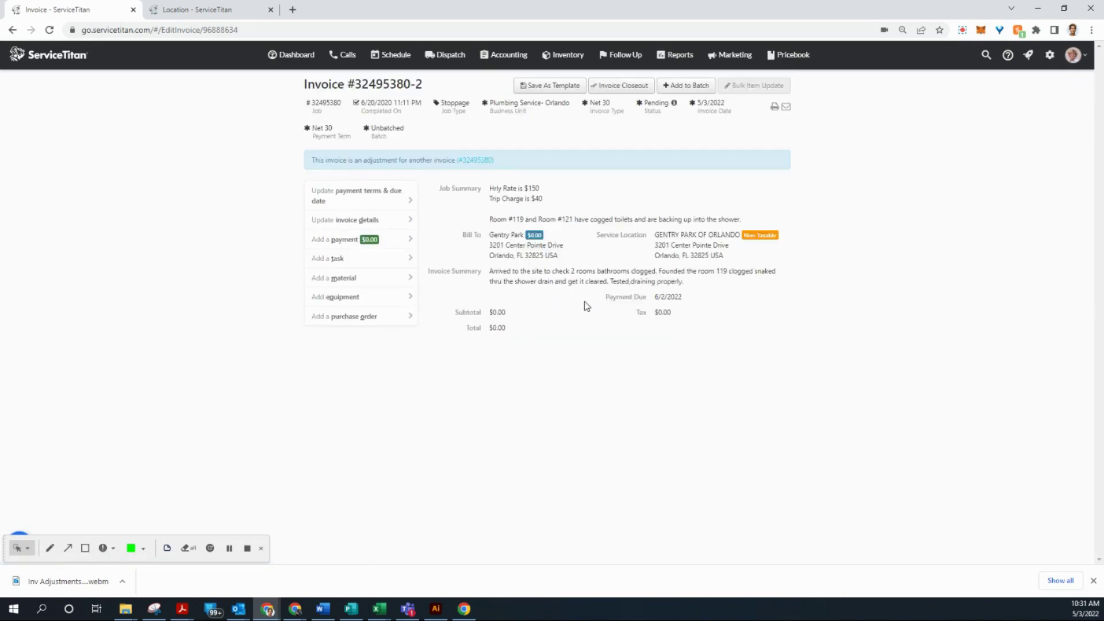
Add the FM-ASL-3 trip charge task ($40.00) to the invoice.
{"action": "left_click", "coordinate": [349, 260]}
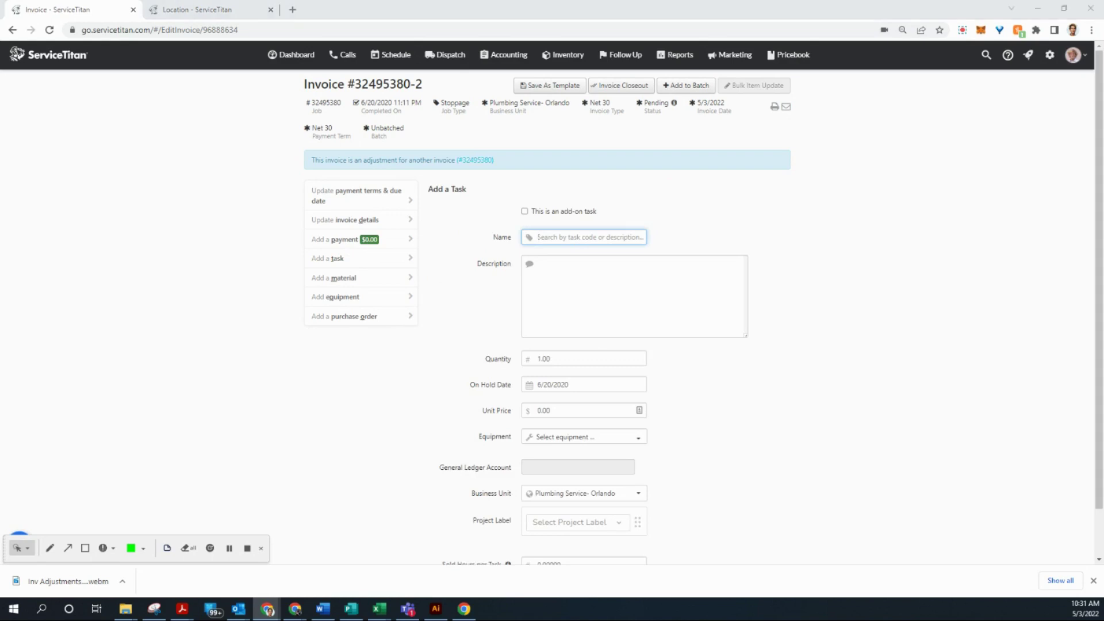
{"action": "left_click", "coordinate": [562, 237]}
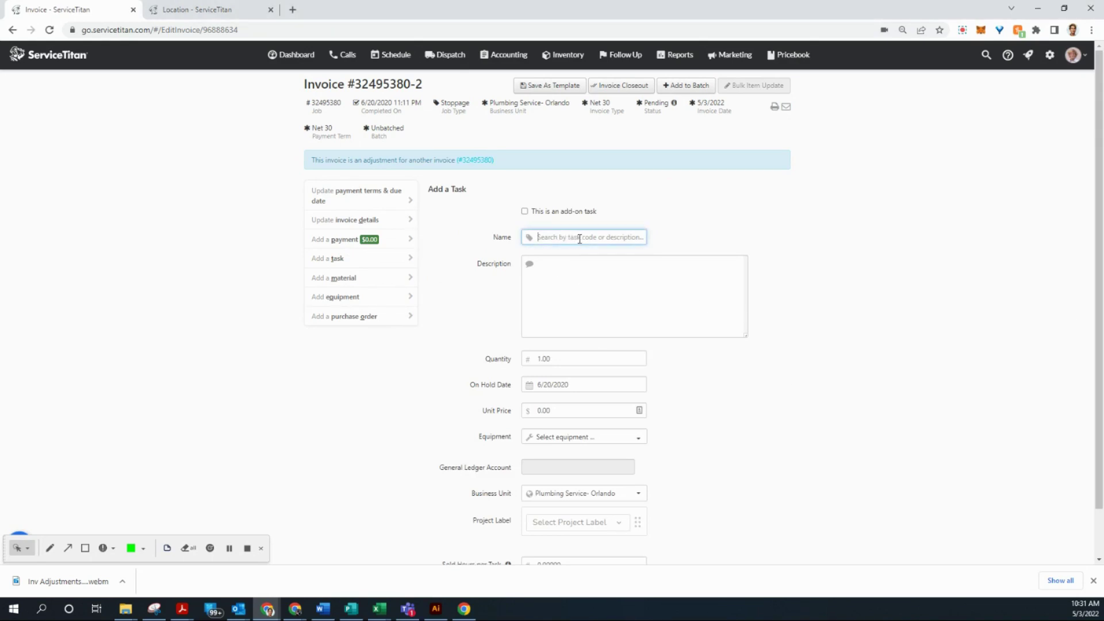
{"action": "type", "text": "t"}
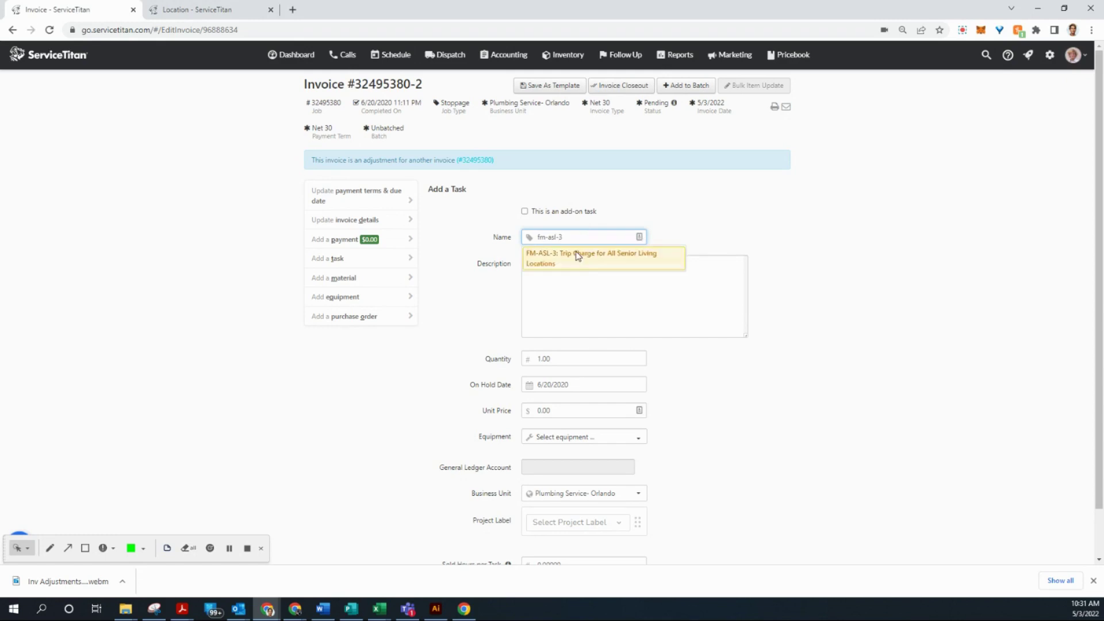
{"action": "left_click", "coordinate": [576, 262]}
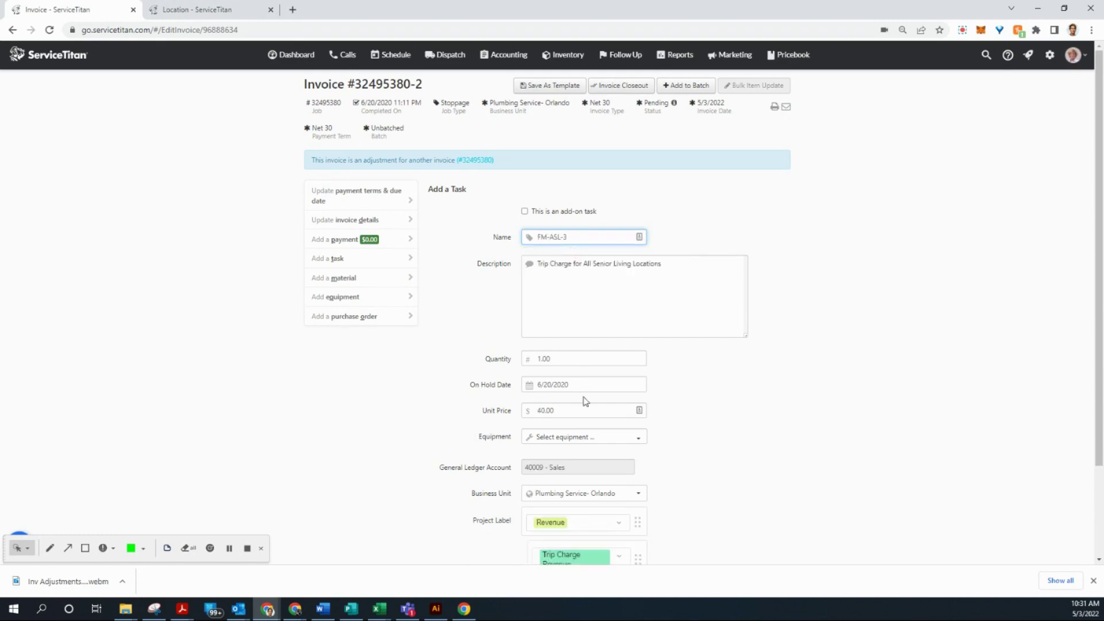
{"action": "scroll", "coordinate": [609, 444], "scroll_direction": "down", "scroll_amount": 2}
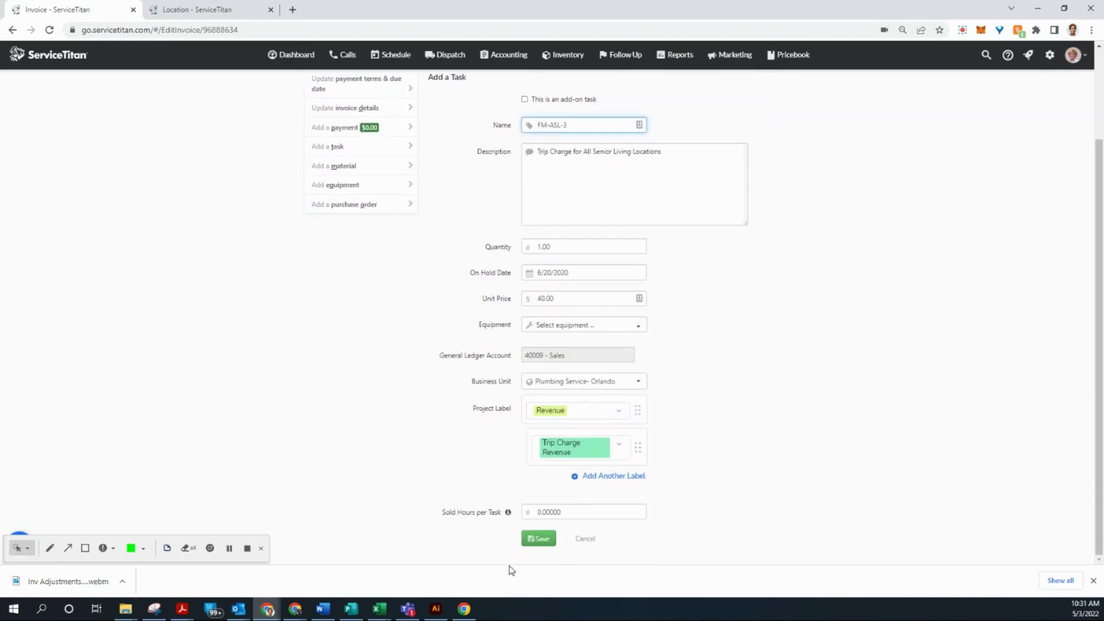
{"action": "left_click", "coordinate": [541, 539]}
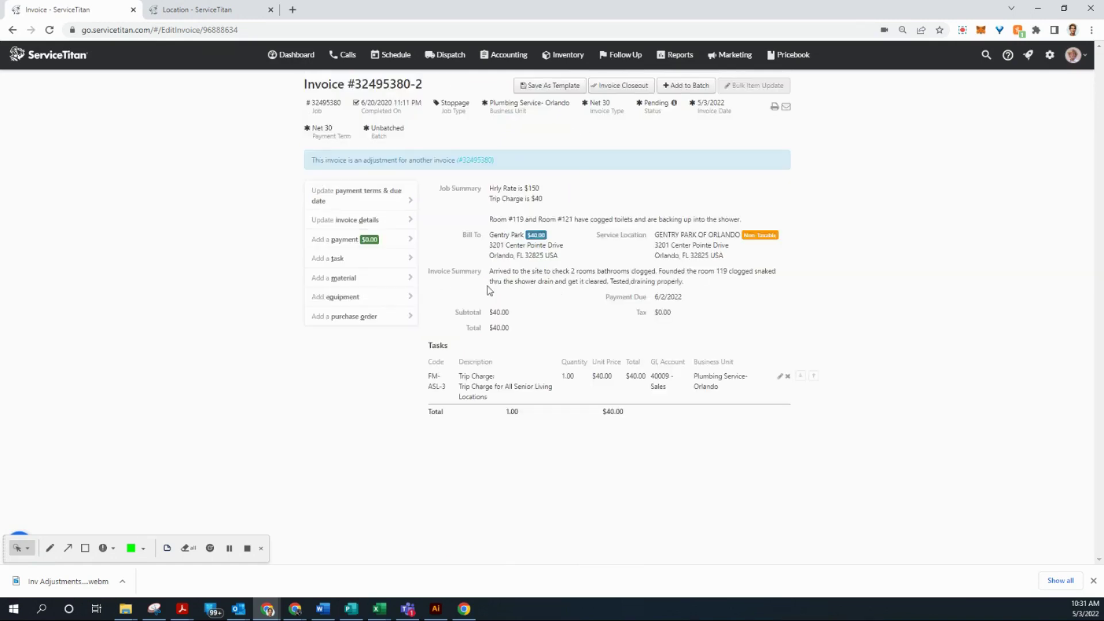
Add the FM-ASL-2 overtime technician labor task ($150.00), bringing the total to $190.00.
{"action": "left_click", "coordinate": [345, 260]}
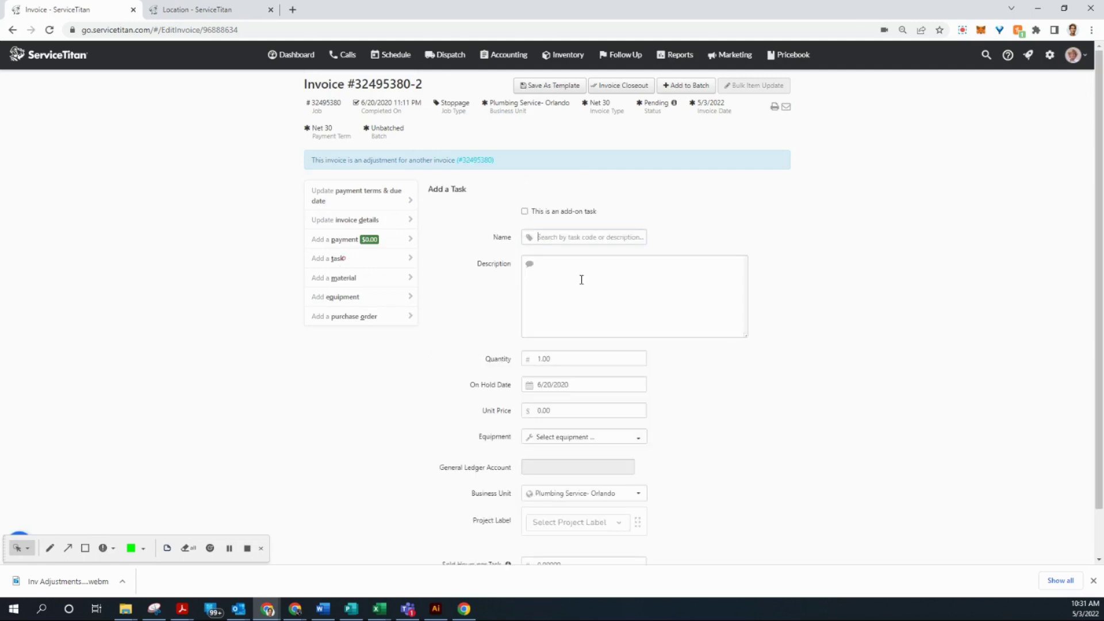
{"action": "type", "text": "fm-as"}
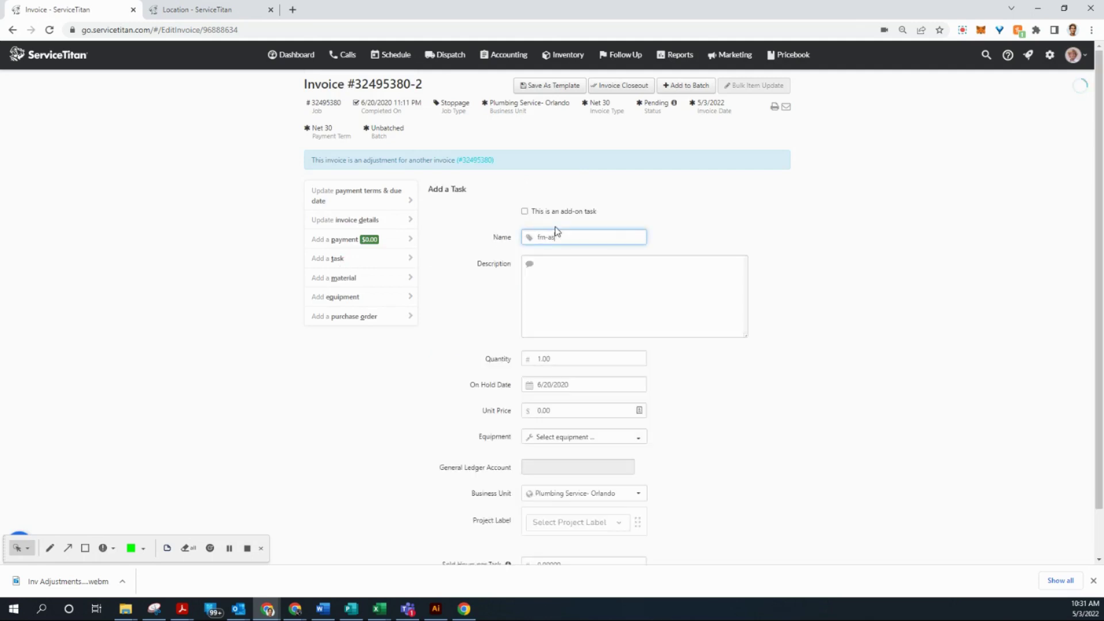
{"action": "type", "text": "l-2"}
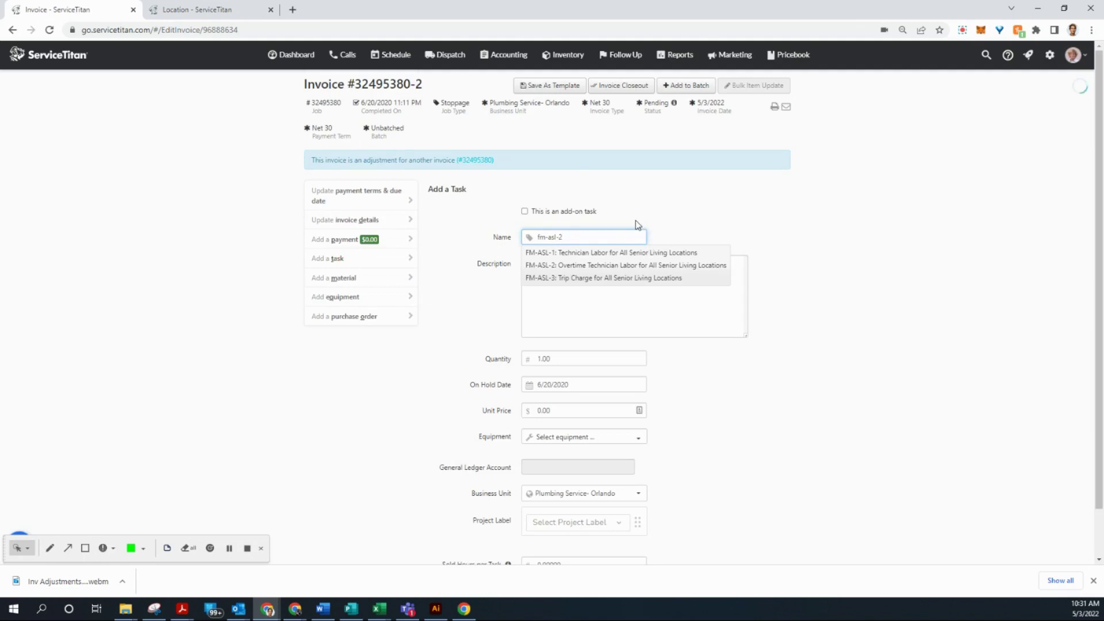
{"action": "left_click", "coordinate": [589, 251]}
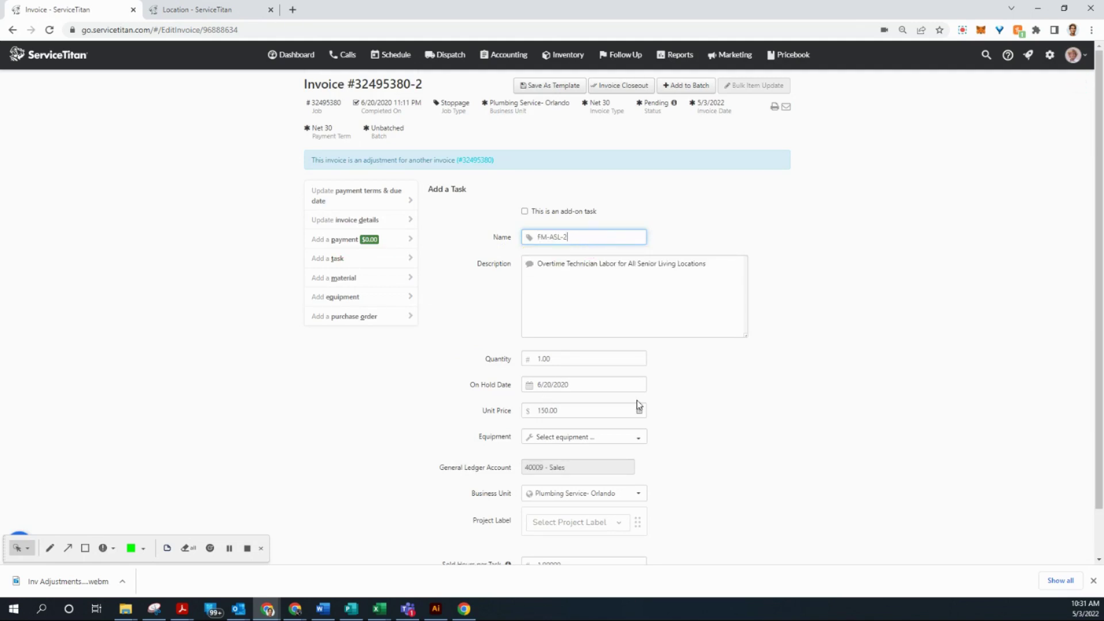
{"action": "scroll", "coordinate": [637, 404], "scroll_direction": "down", "scroll_amount": 1}
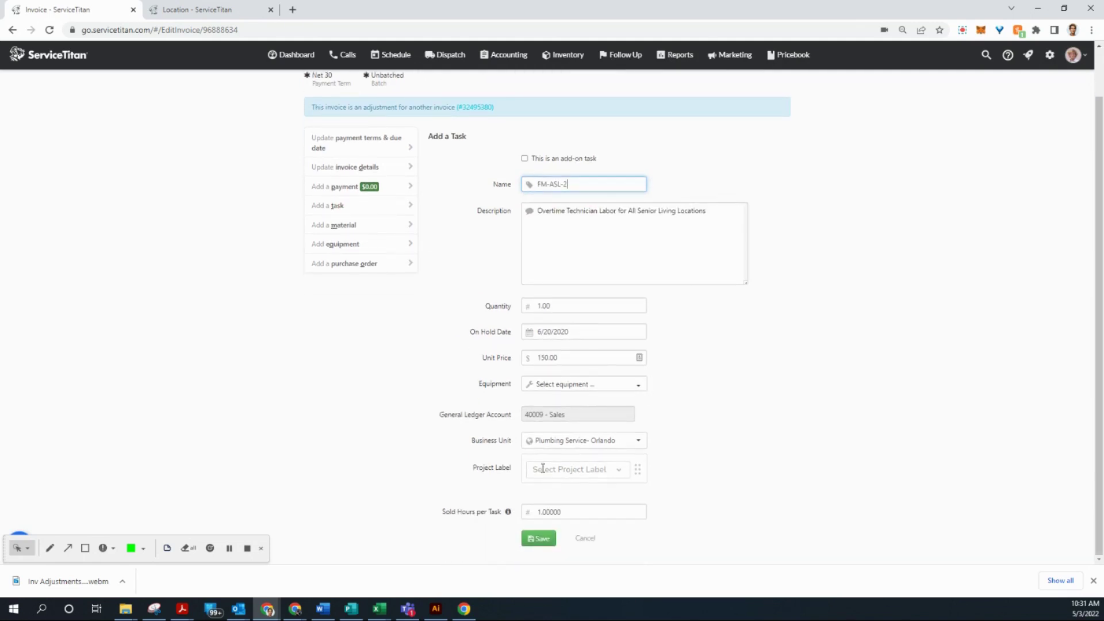
{"action": "left_click", "coordinate": [538, 540]}
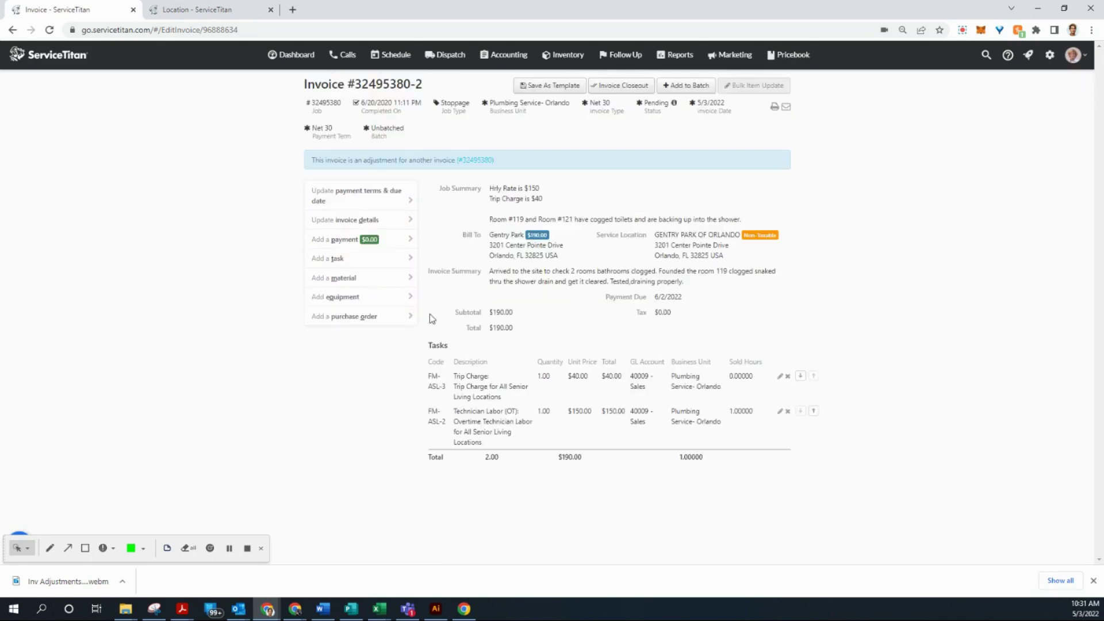
Add a Misc Service task described as K-60 at a $45.00 unit price, totaling $235.00.
{"action": "left_click", "coordinate": [343, 259]}
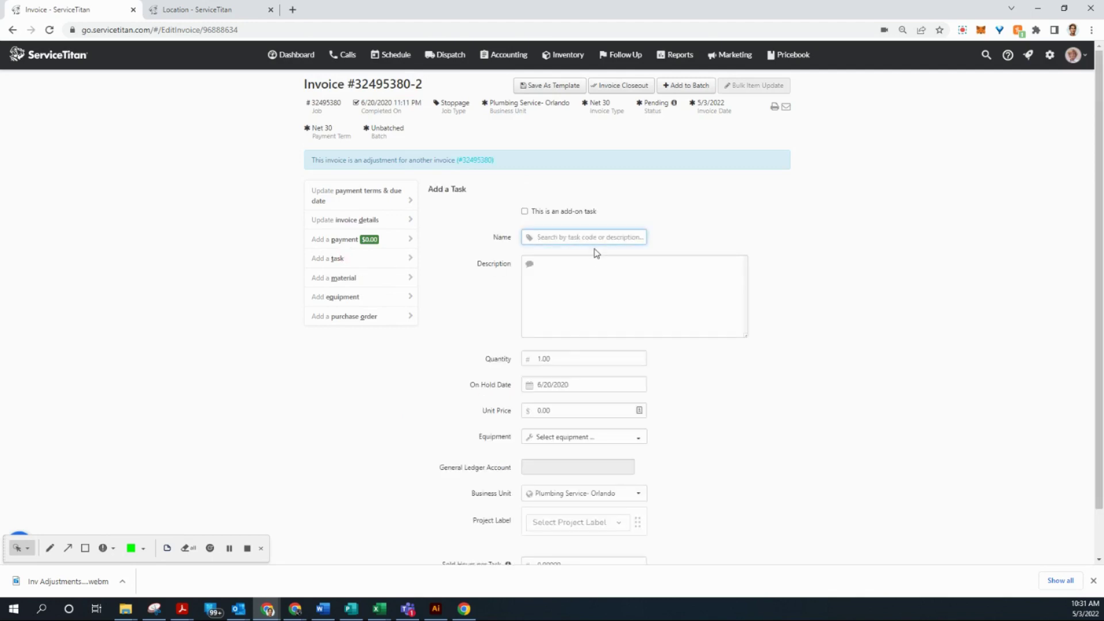
{"action": "type", "text": "misc service"}
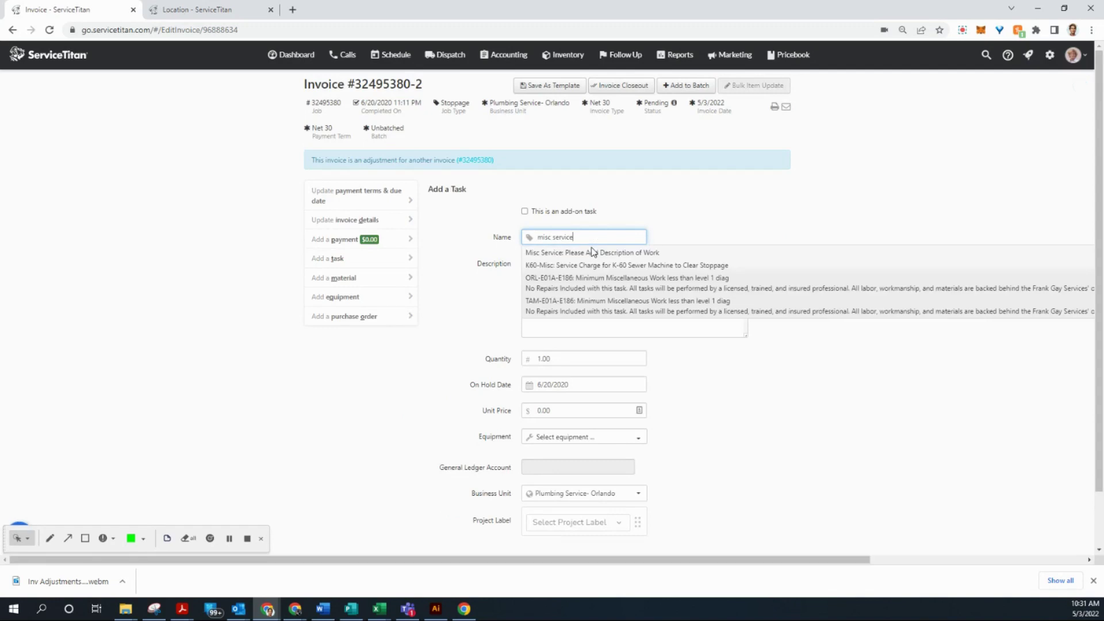
{"action": "left_click", "coordinate": [596, 254]}
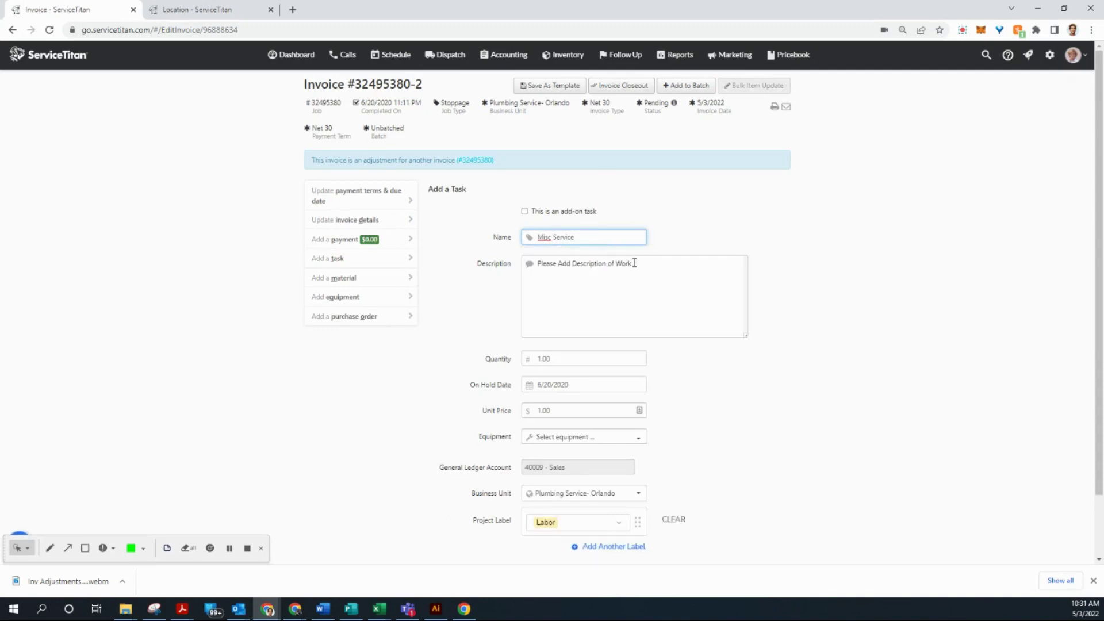
{"action": "left_click_drag", "start_coordinate": [634, 263], "coordinate": [438, 258]}
{"action": "type", "text": "K-60"}
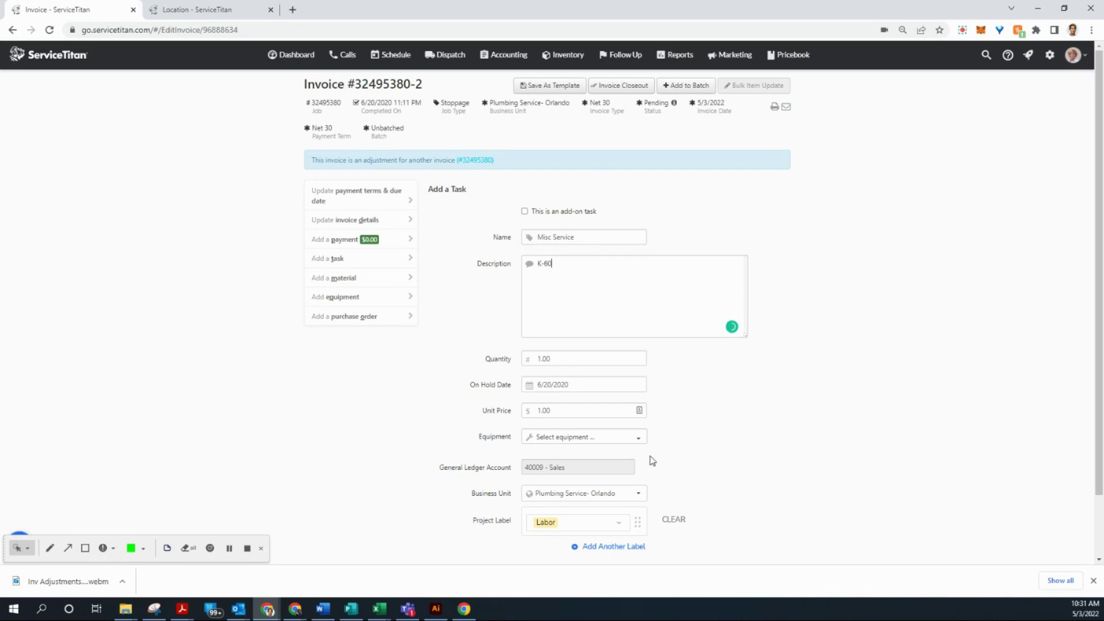
{"action": "left_click", "coordinate": [564, 413]}
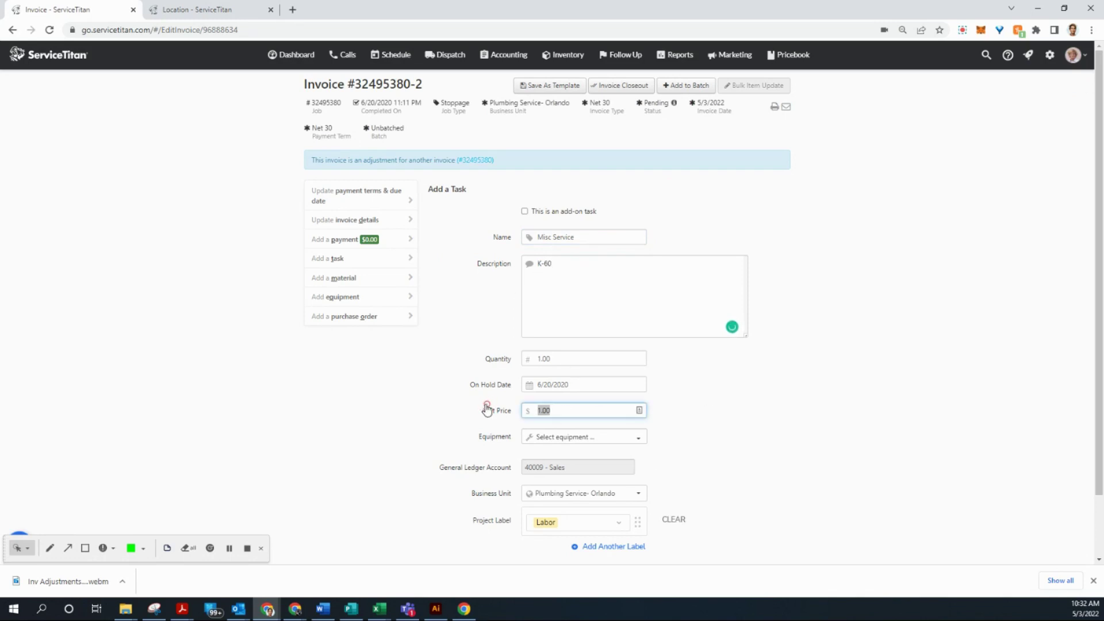
{"action": "type", "text": "45"}
{"action": "left_click", "coordinate": [687, 397]}
{"action": "scroll", "coordinate": [670, 374], "scroll_direction": "down", "scroll_amount": 1}
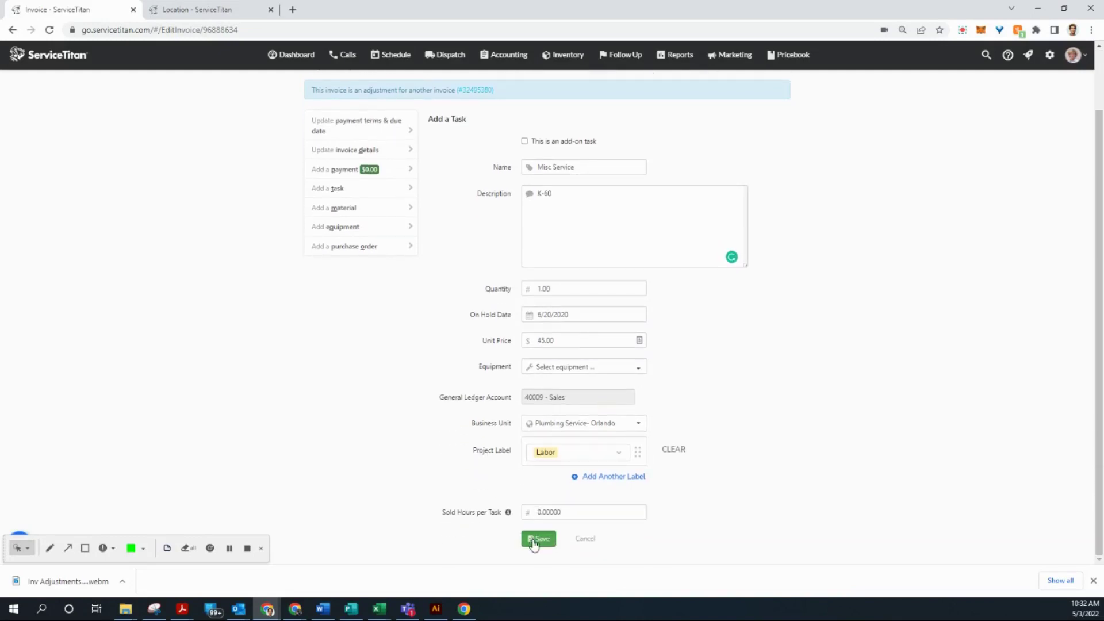
{"action": "left_click", "coordinate": [538, 539]}
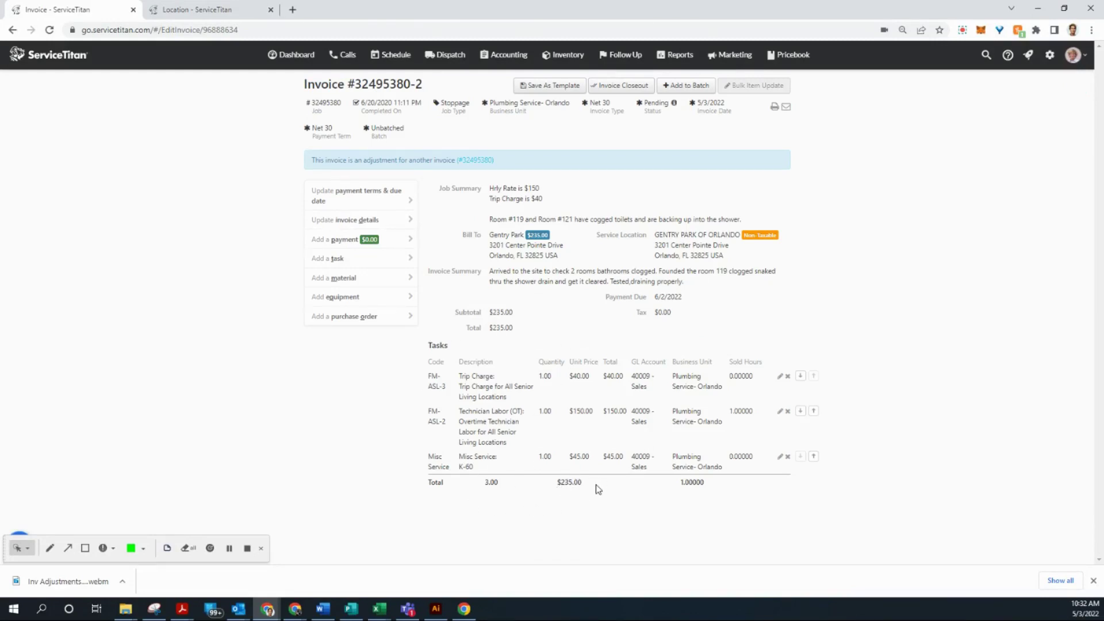
Open original invoice #32495380 and review its adjustments: 32495380-1 at -$235.00 and 32495380-2 at $235.00.
{"action": "left_click", "coordinate": [475, 159]}
{"action": "scroll", "coordinate": [803, 328], "scroll_direction": "down", "scroll_amount": 3}
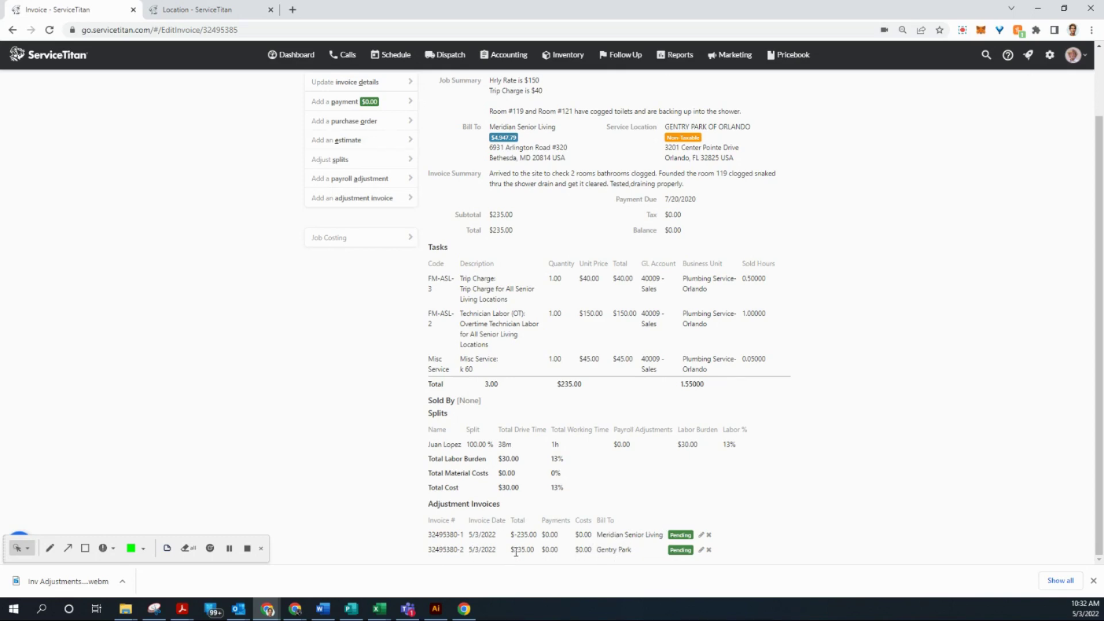
{"action": "scroll", "coordinate": [733, 470], "scroll_direction": "up", "scroll_amount": 2}
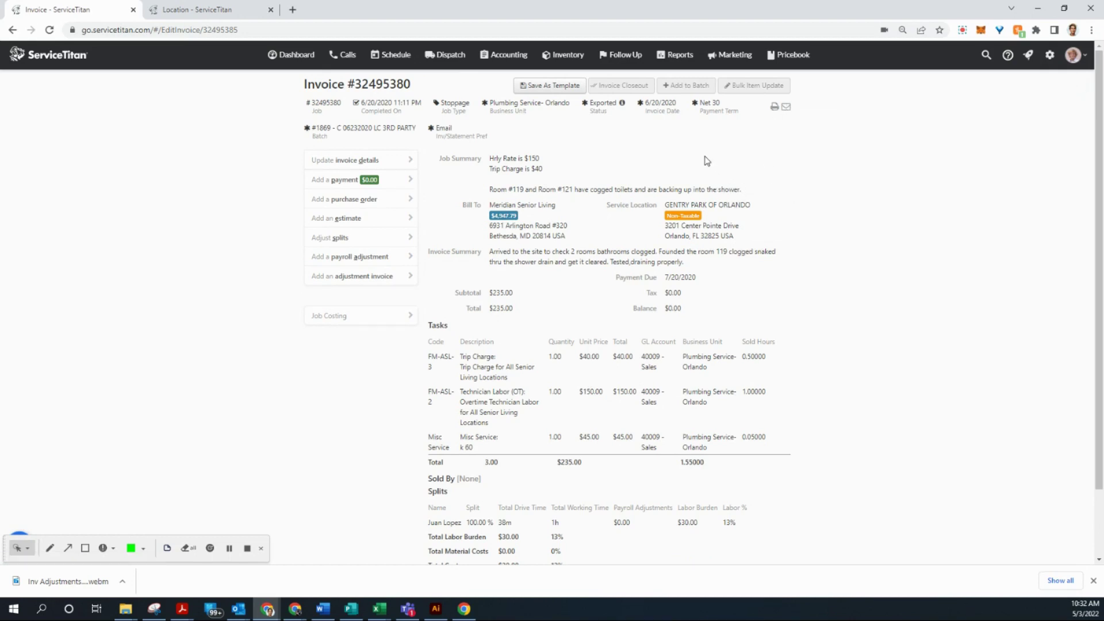
{"action": "scroll", "coordinate": [707, 167], "scroll_direction": "down", "scroll_amount": 2}
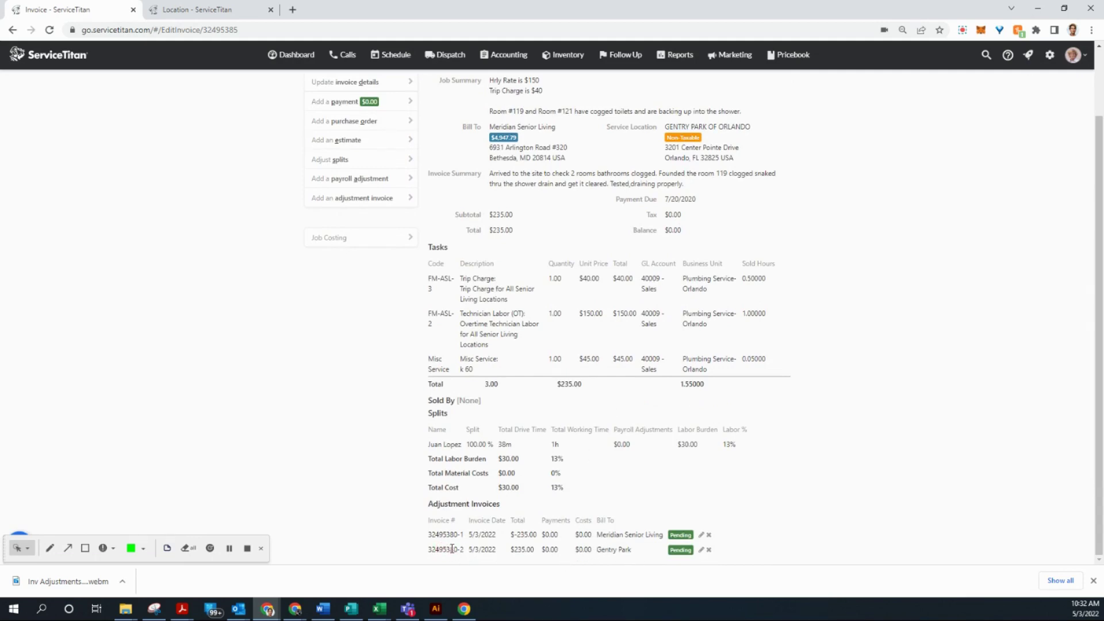
Reopen adjustment invoice 32495380-2, review its $235.00 Email Invoice draft to the customer, then cancel.
{"action": "left_click", "coordinate": [700, 550]}
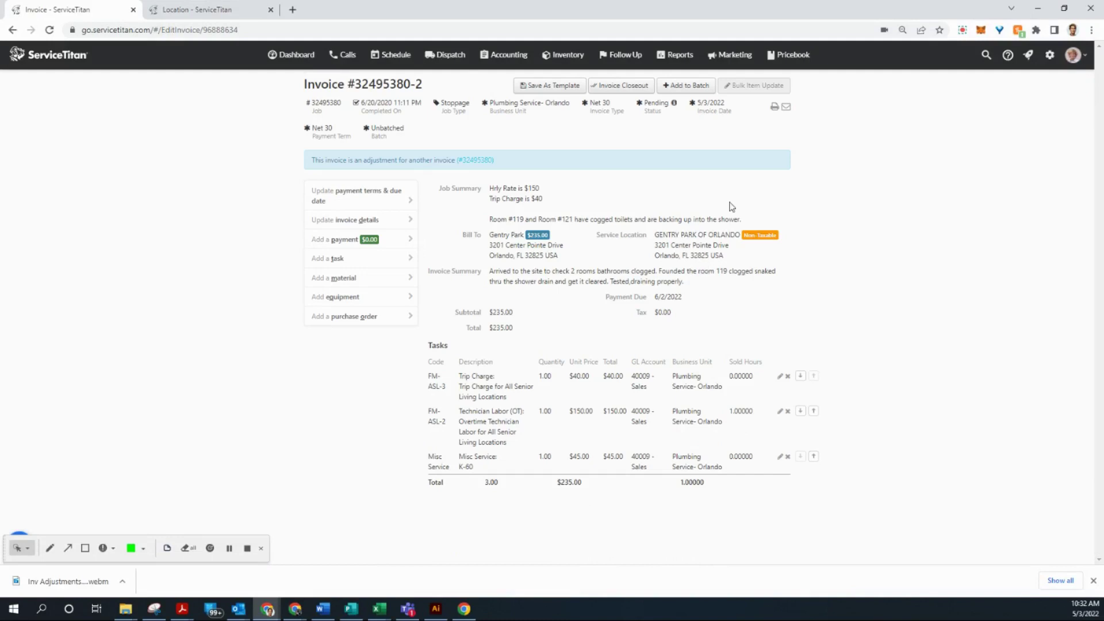
{"action": "left_click", "coordinate": [786, 110]}
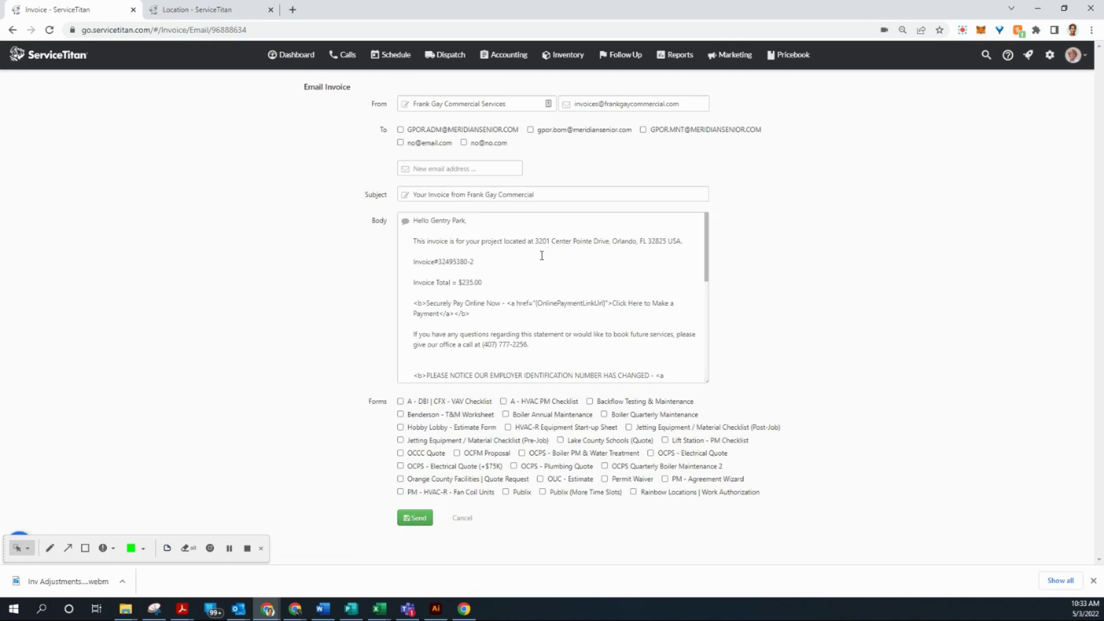
{"action": "left_click", "coordinate": [462, 518]}
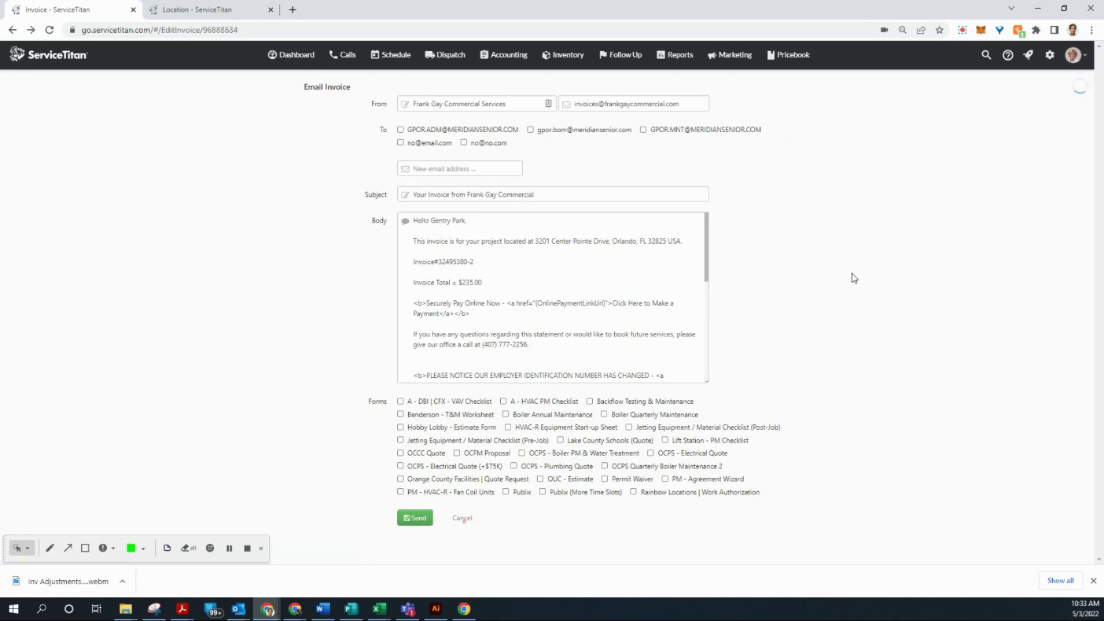